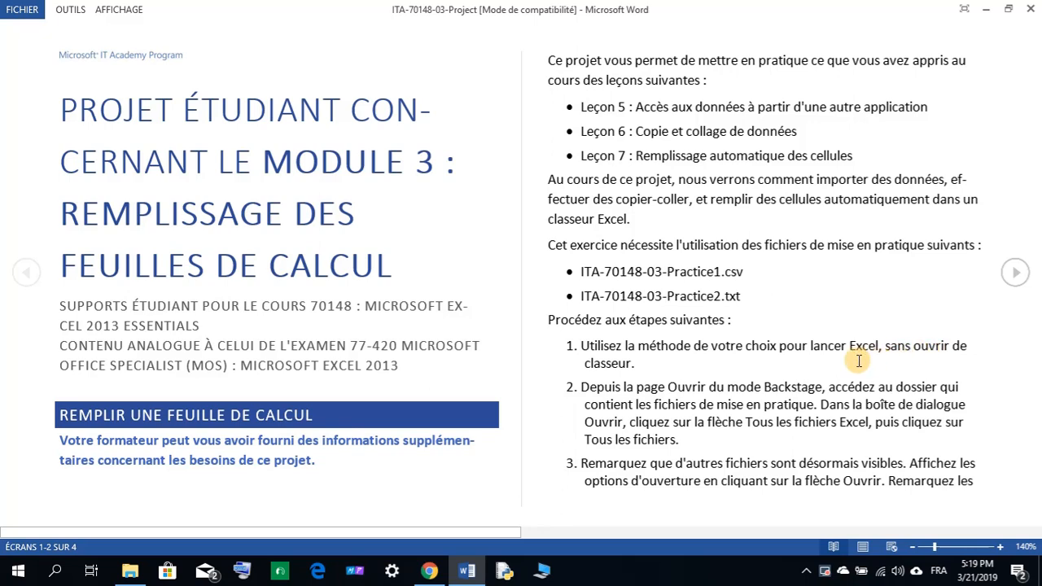
Step: Launch Excel 2013 without opening a workbook and maximize its start window
click(57, 573)
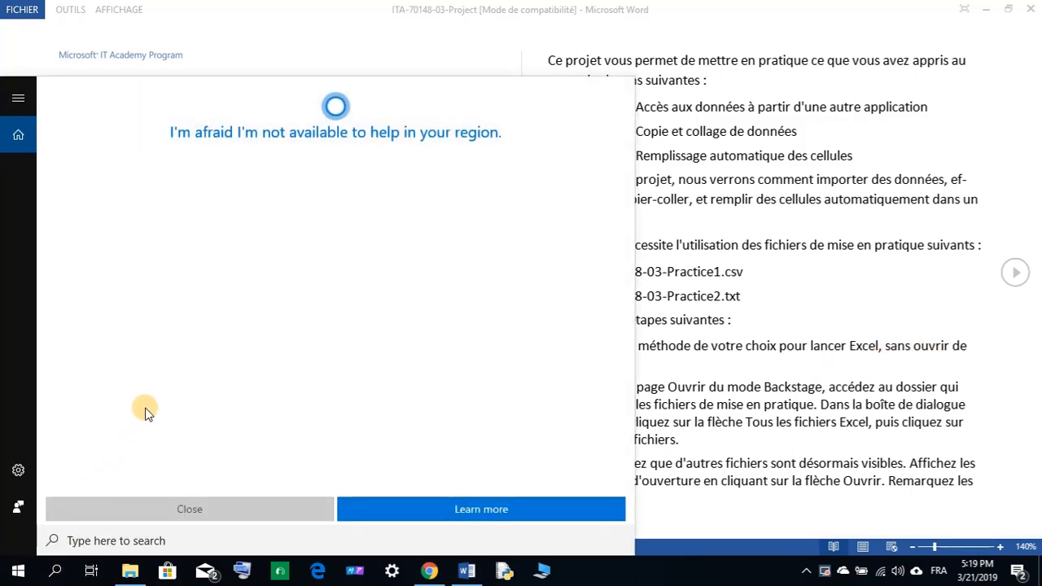
text(excel)
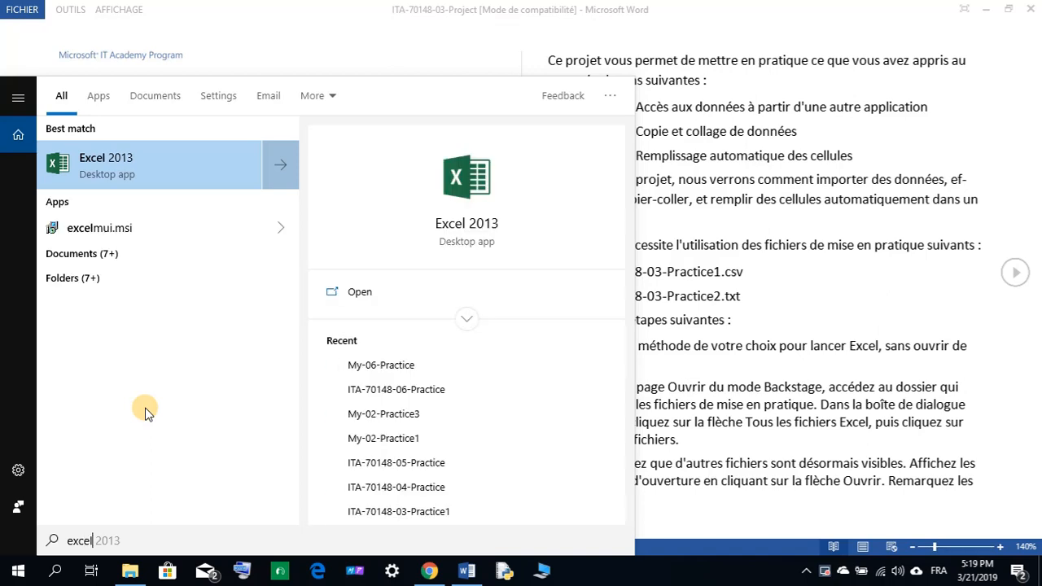
click(97, 160)
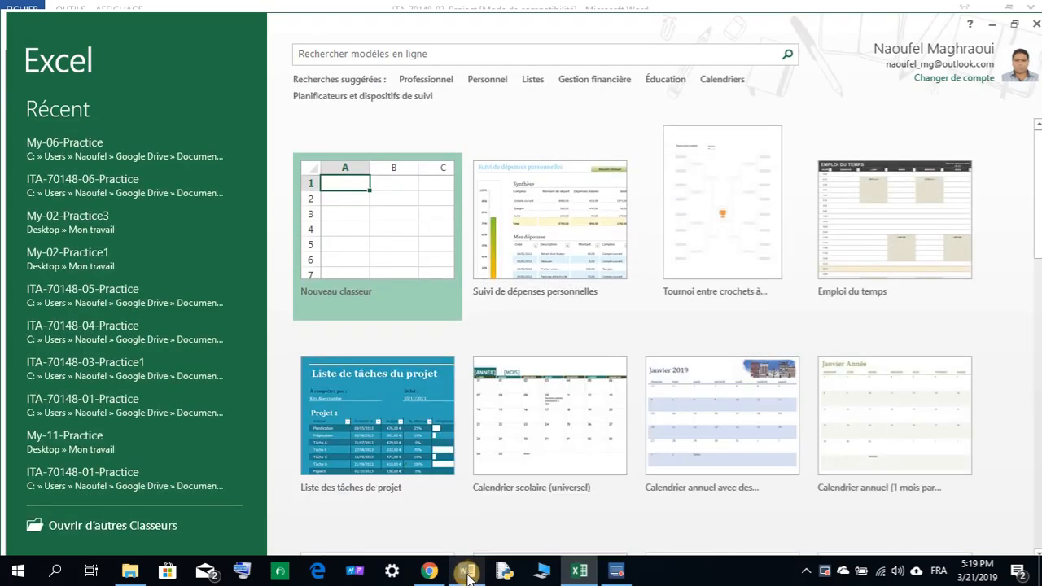
click(1015, 24)
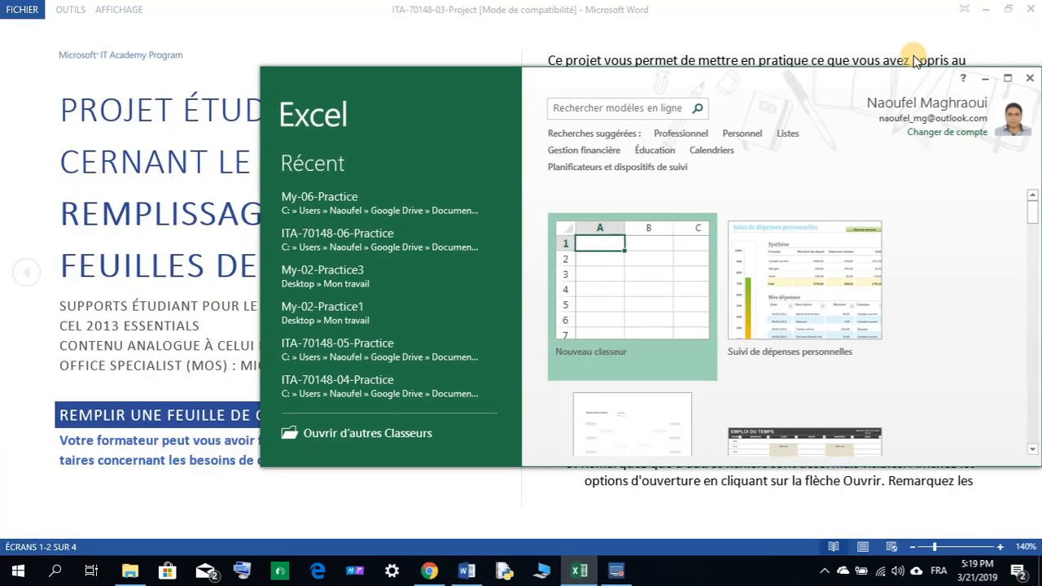
click(1007, 77)
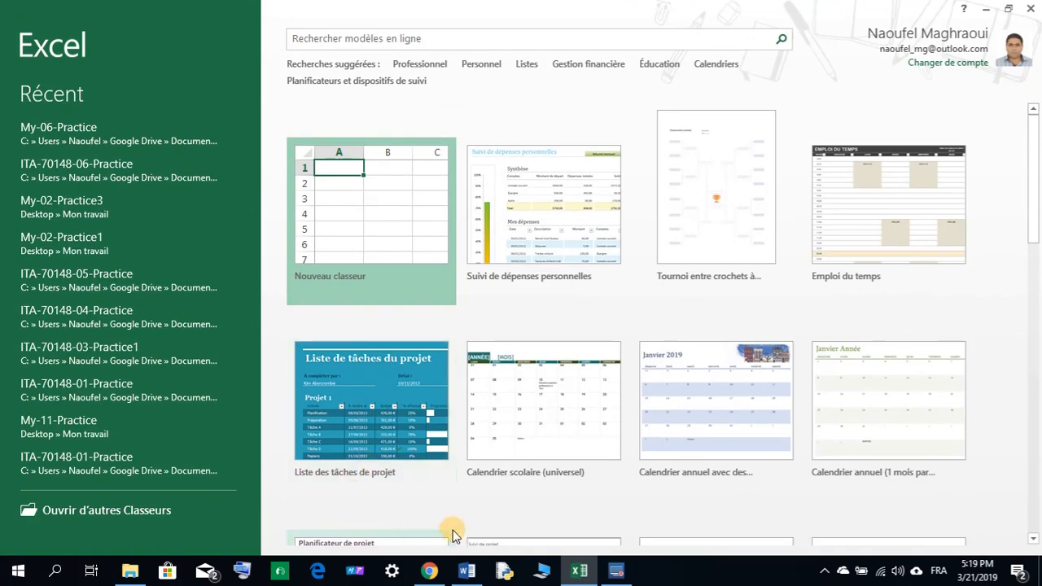
Step: After consulting the Word instructions, browse from Excel's open page to the ITA 70148 Excel 2013 FRA Version Student Files folder on the computer
click(466, 570)
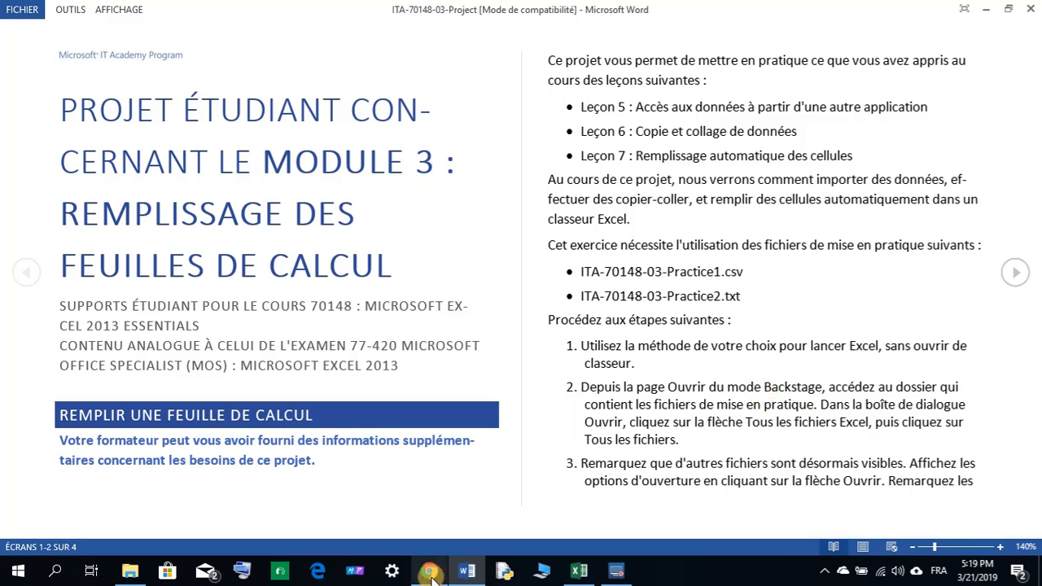
click(579, 571)
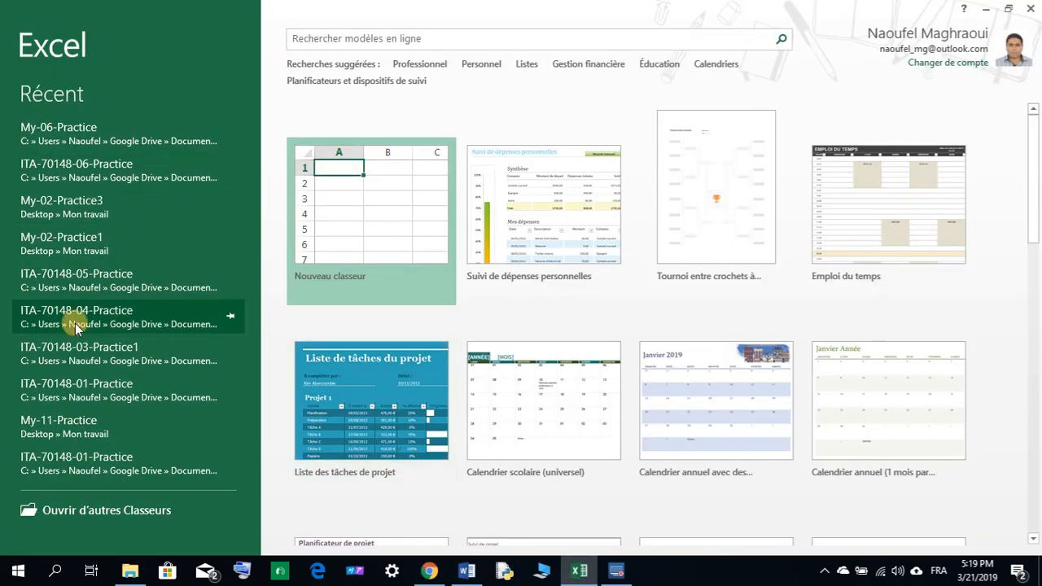
click(99, 512)
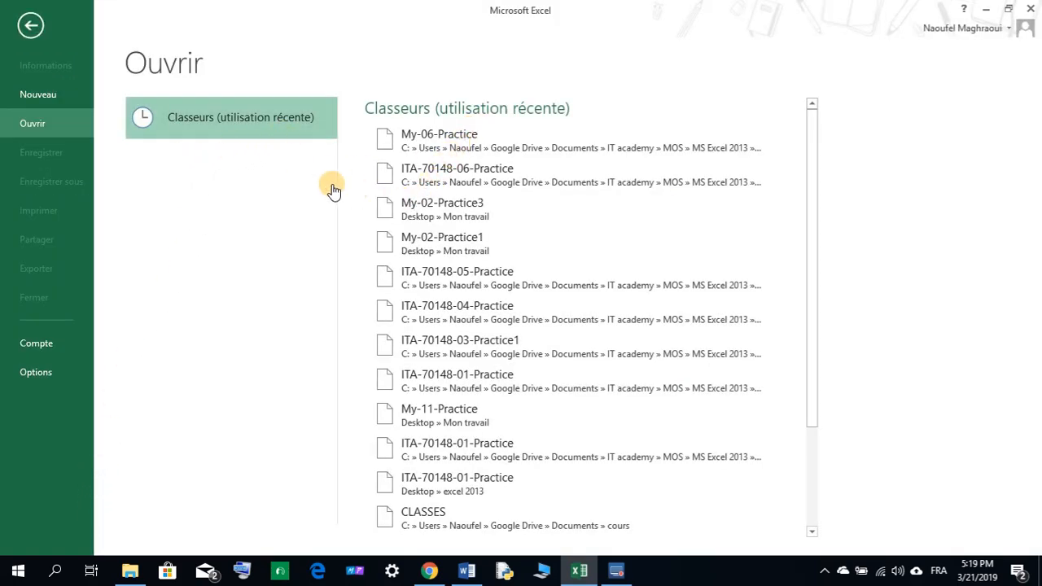
click(42, 124)
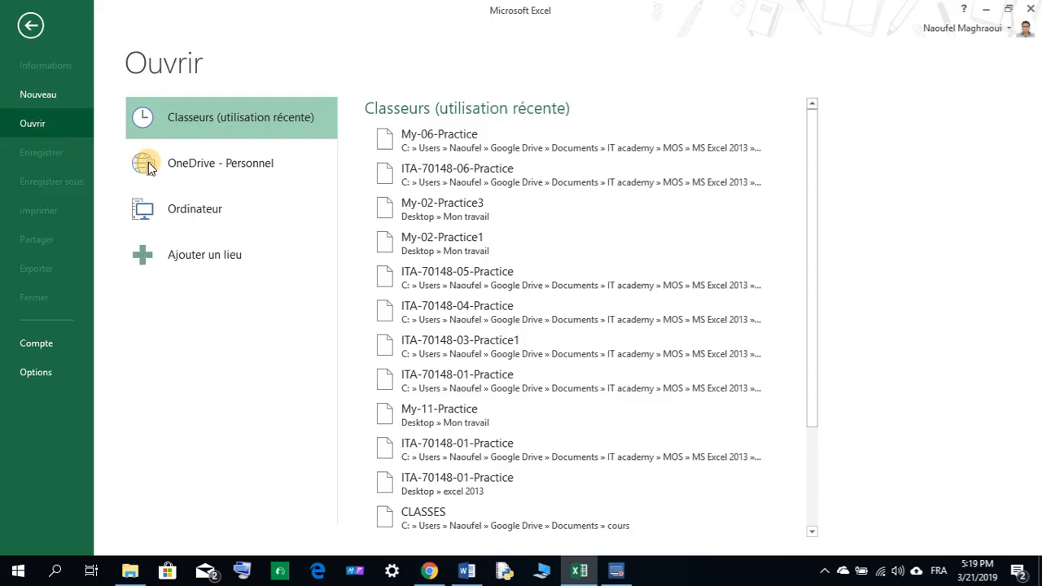
click(199, 210)
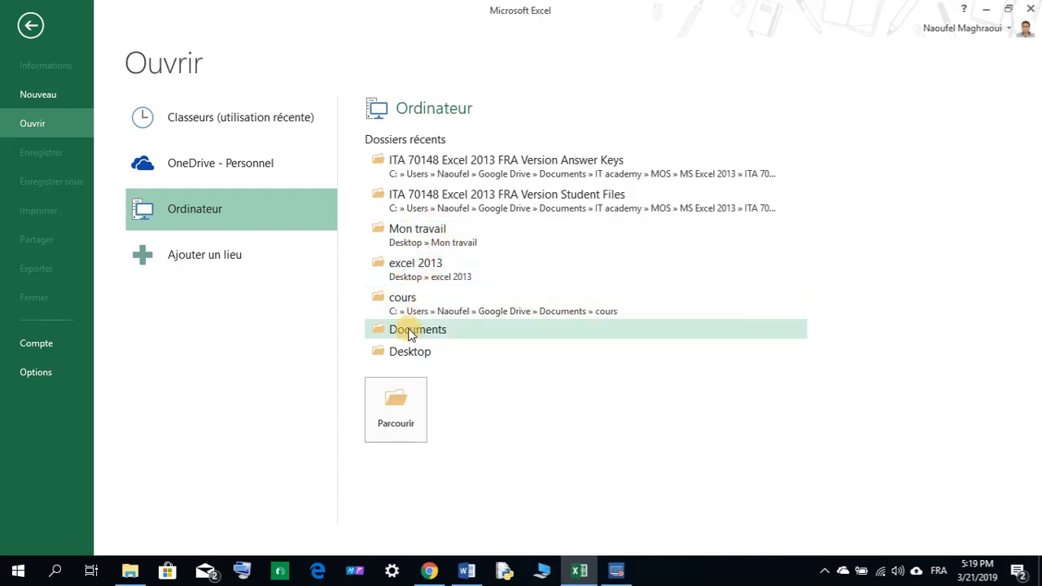
click(465, 169)
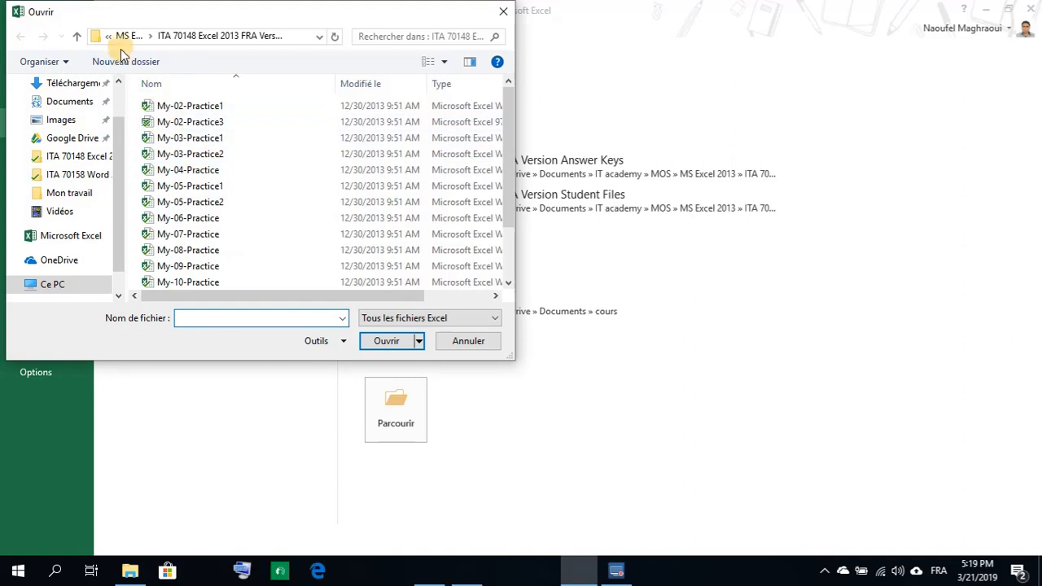
click(125, 38)
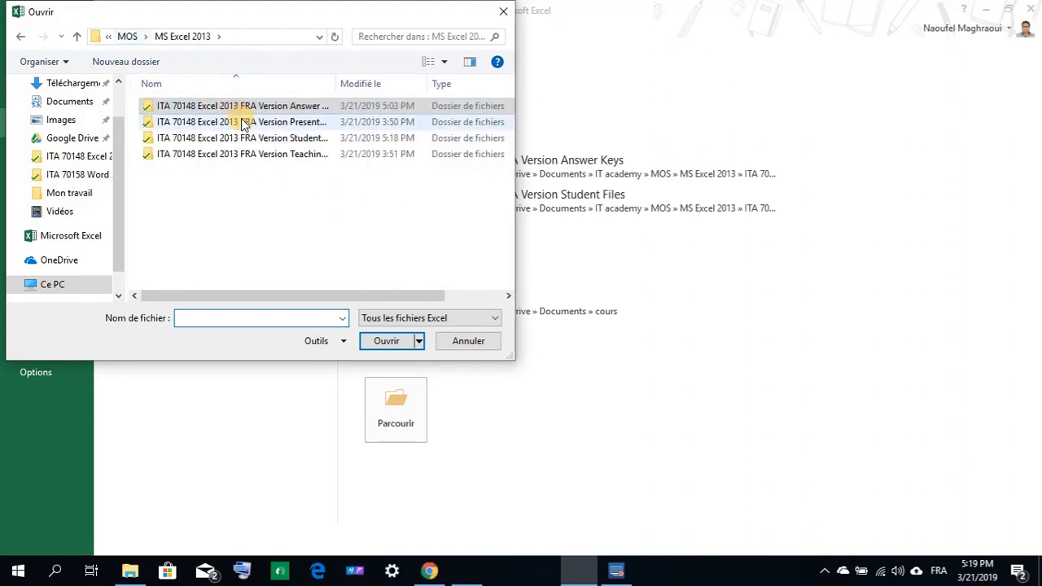
double_click(259, 139)
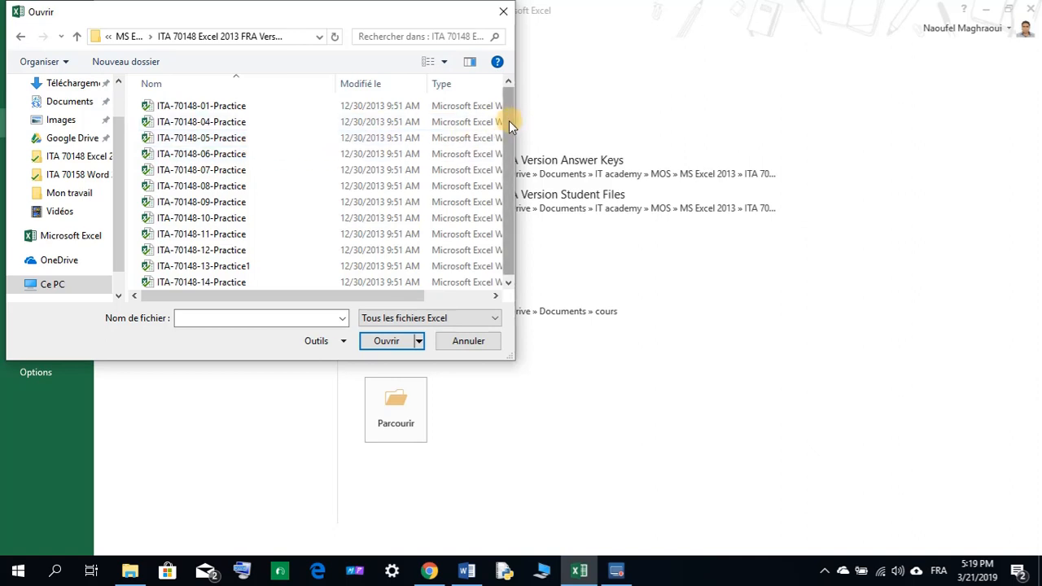
mouse_move(509, 121)
mouse_down()
mouse_move(508, 145)
mouse_move(506, 121)
mouse_up()
Step: Check the project instructions in Word and set the file type filter in Excel's open dialog to Tous les fichiers
click(467, 573)
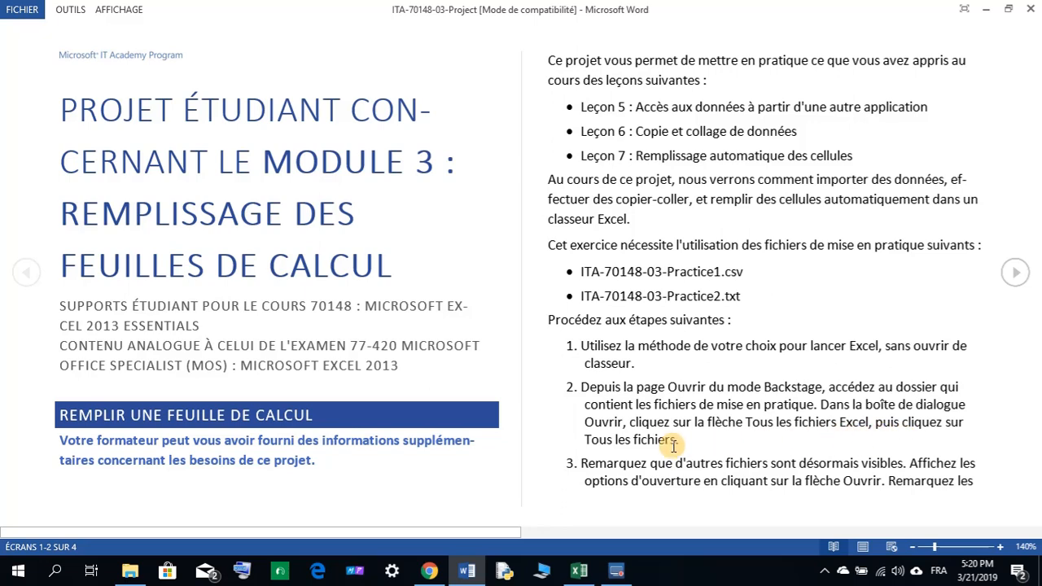
click(579, 571)
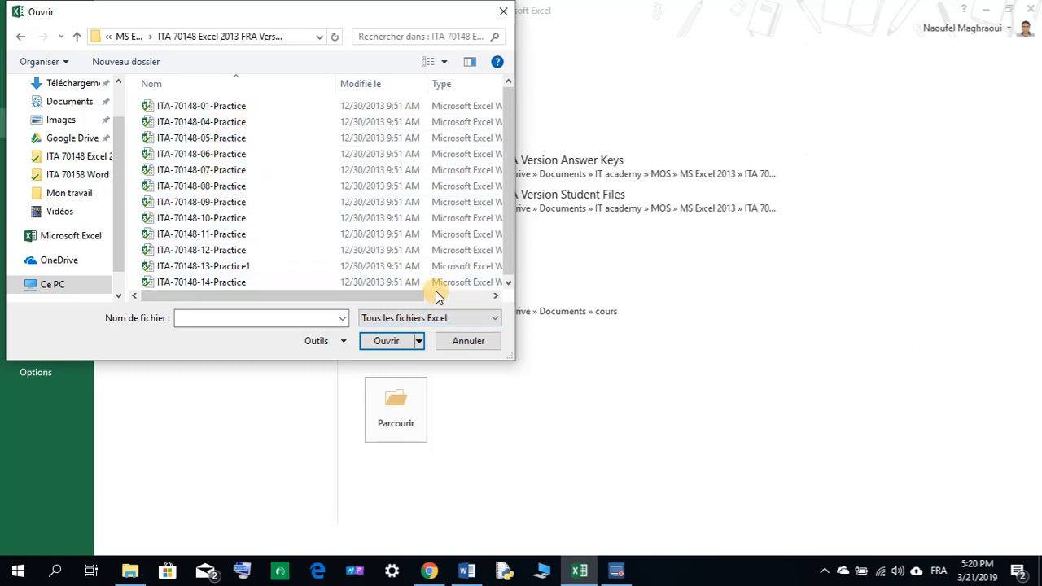
click(489, 319)
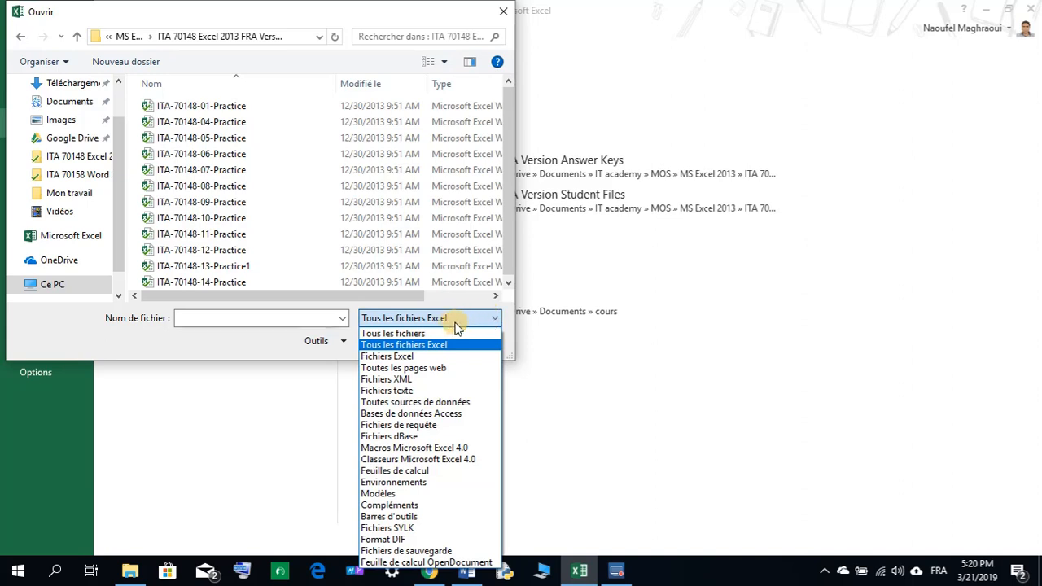
click(407, 334)
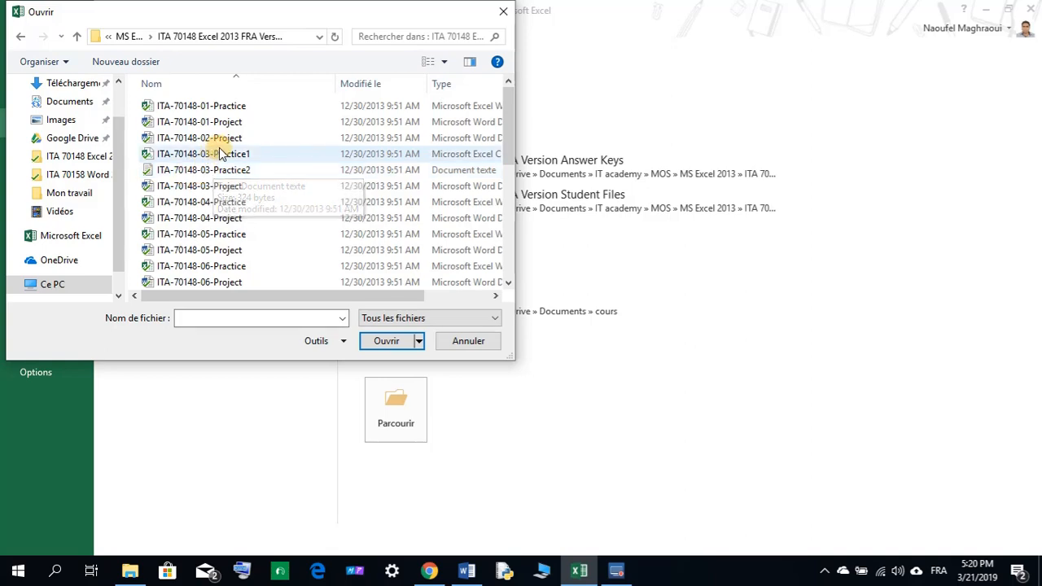
Step: Examine the available file opening methods in Excel's open dialog and read the following page of the Word instructions
click(466, 572)
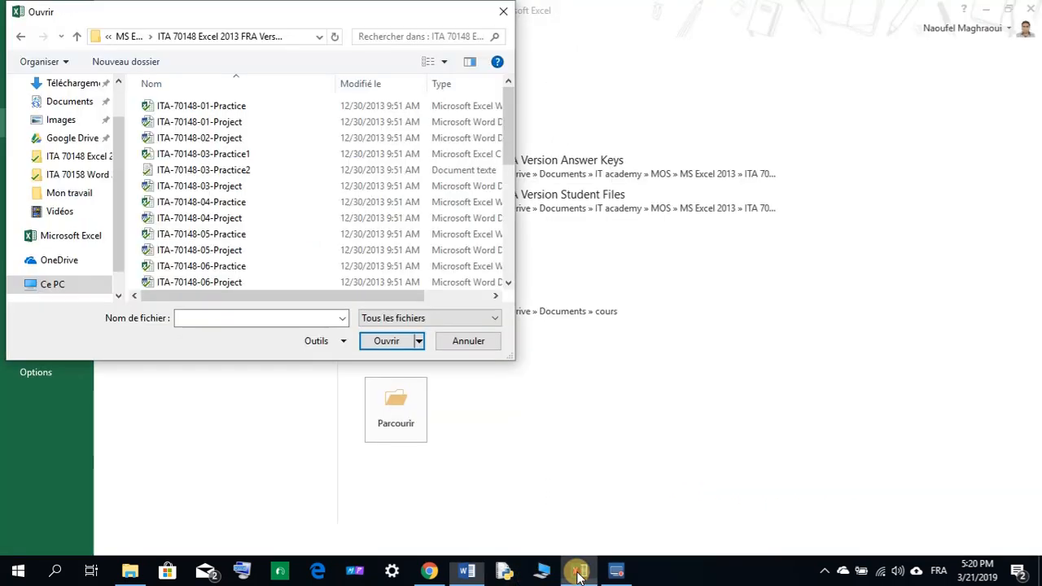
click(579, 570)
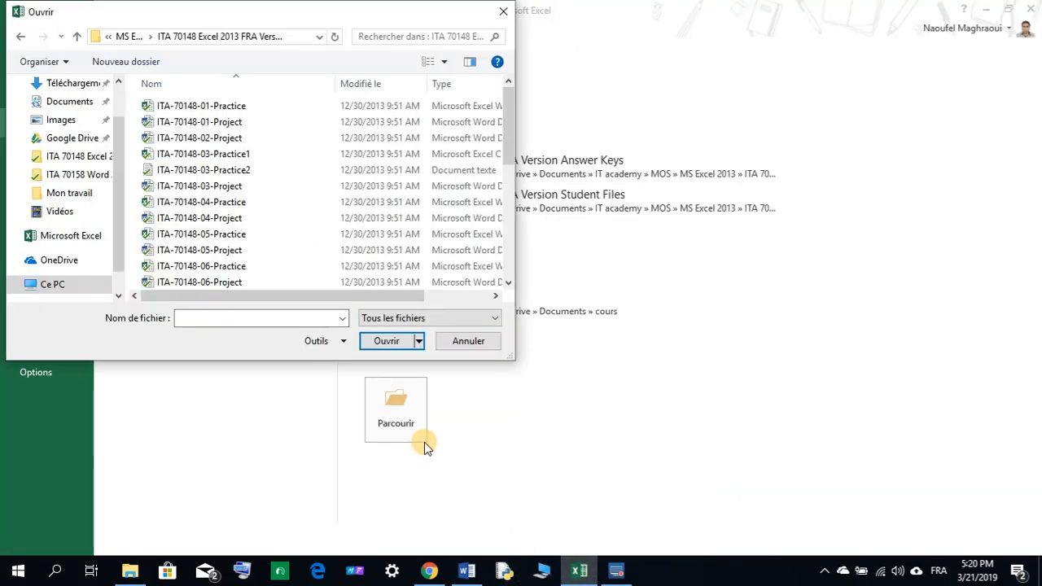
click(419, 341)
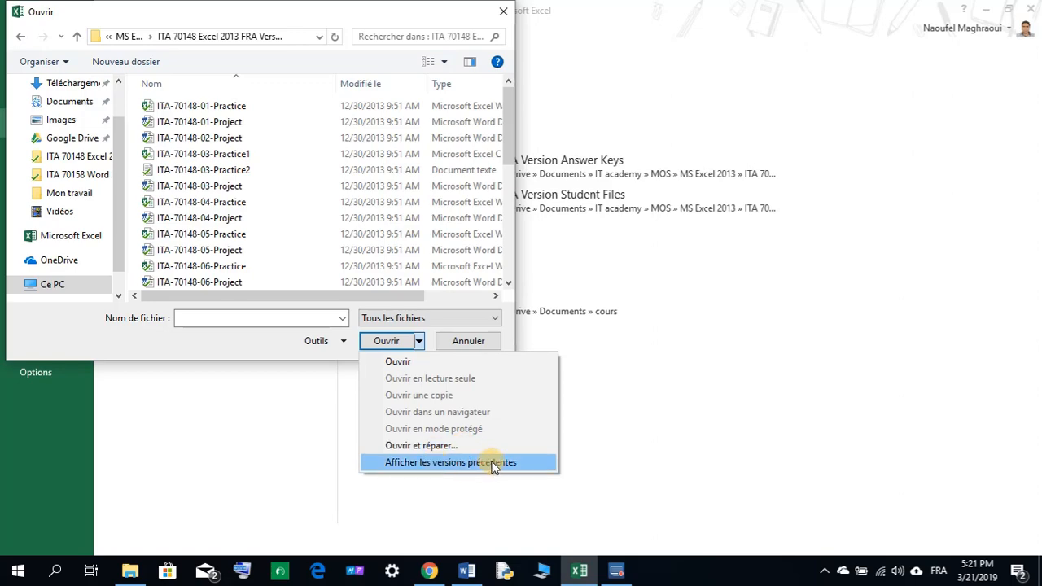
click(467, 570)
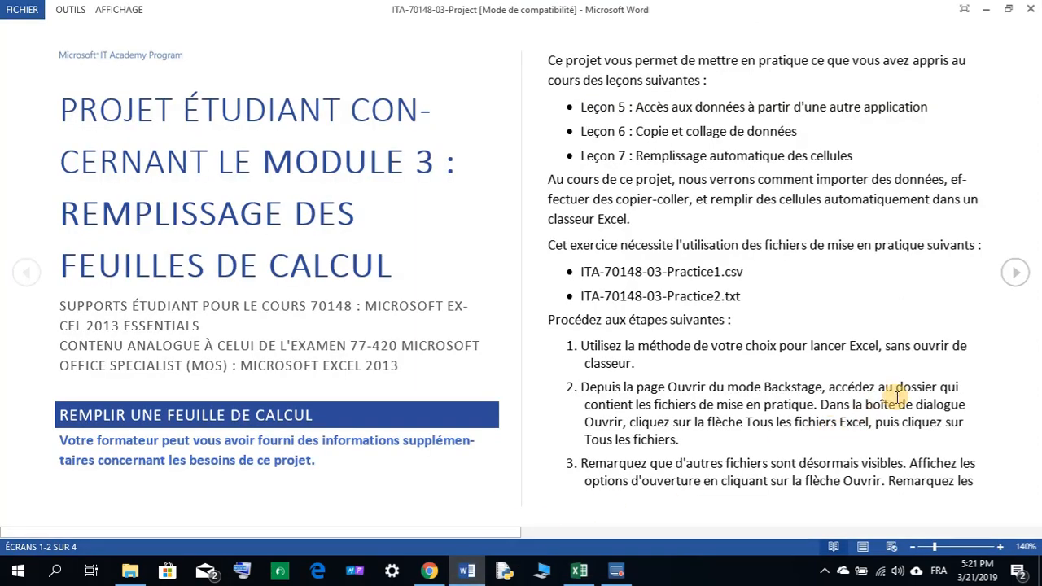
click(1014, 272)
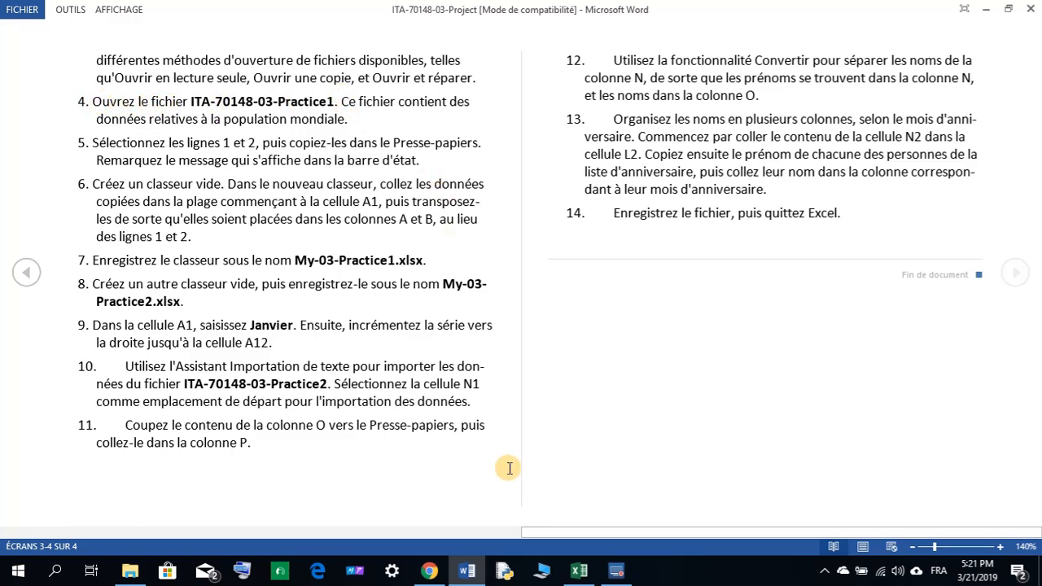
Step: Switch back to Excel and open the file ITA-70148-03-Practice1 from the student files folder
click(577, 571)
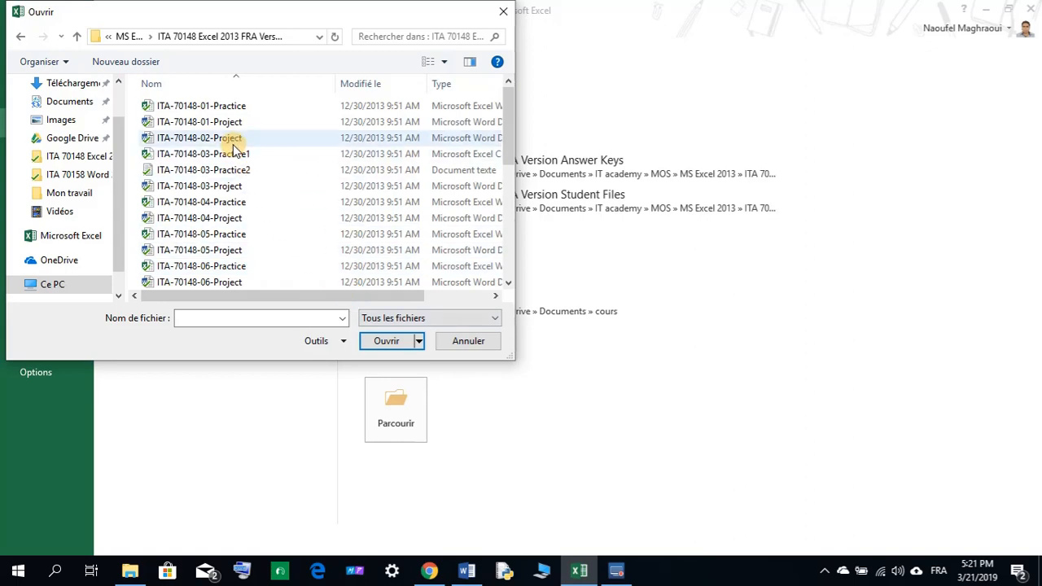
click(210, 155)
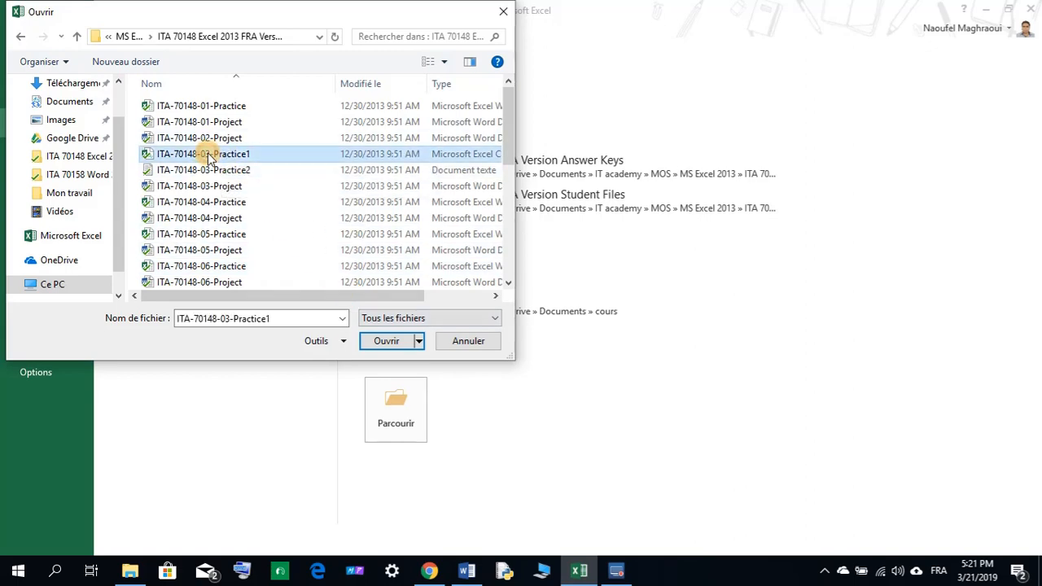
click(397, 343)
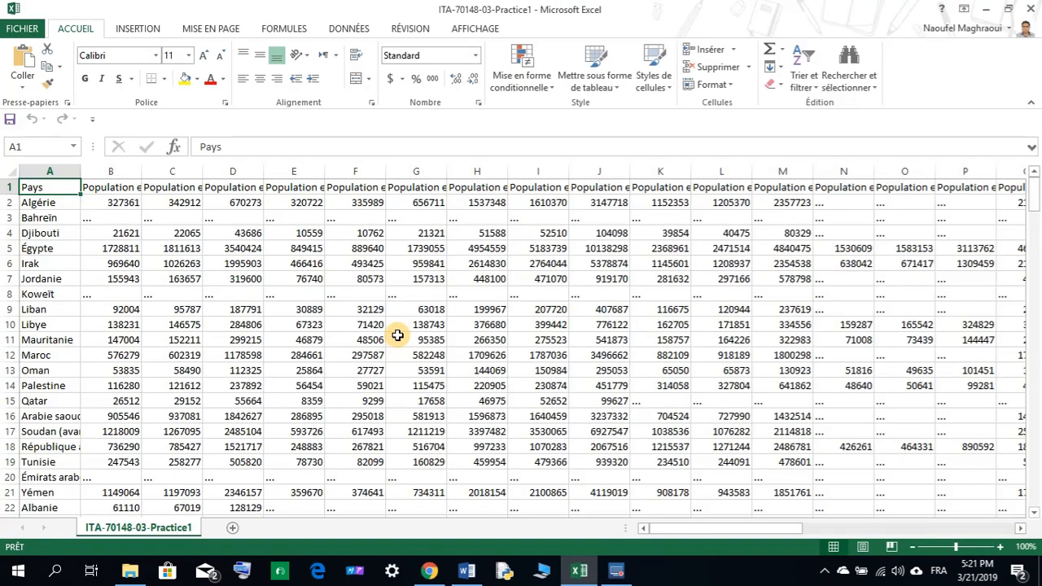
Step: Compare the Word instructions with the population sheet in Excel, looking over the country names in column A
click(467, 571)
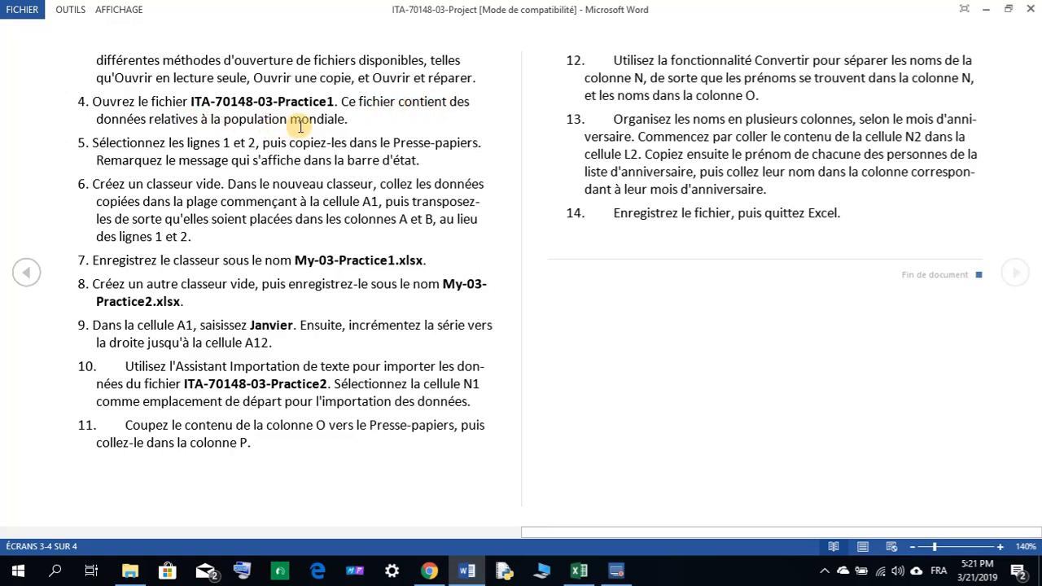
click(579, 570)
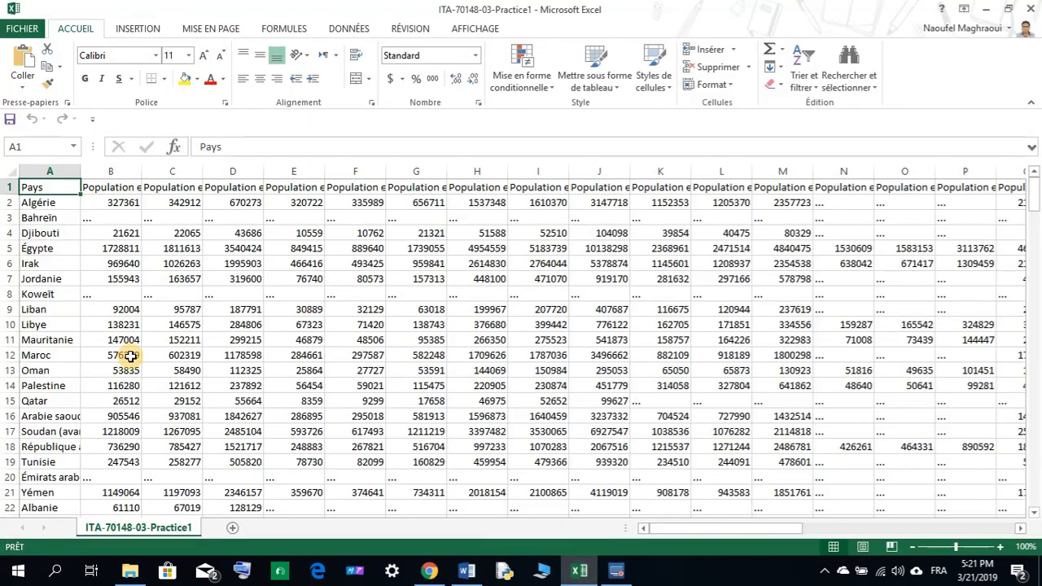
click(37, 416)
click(37, 370)
click(37, 294)
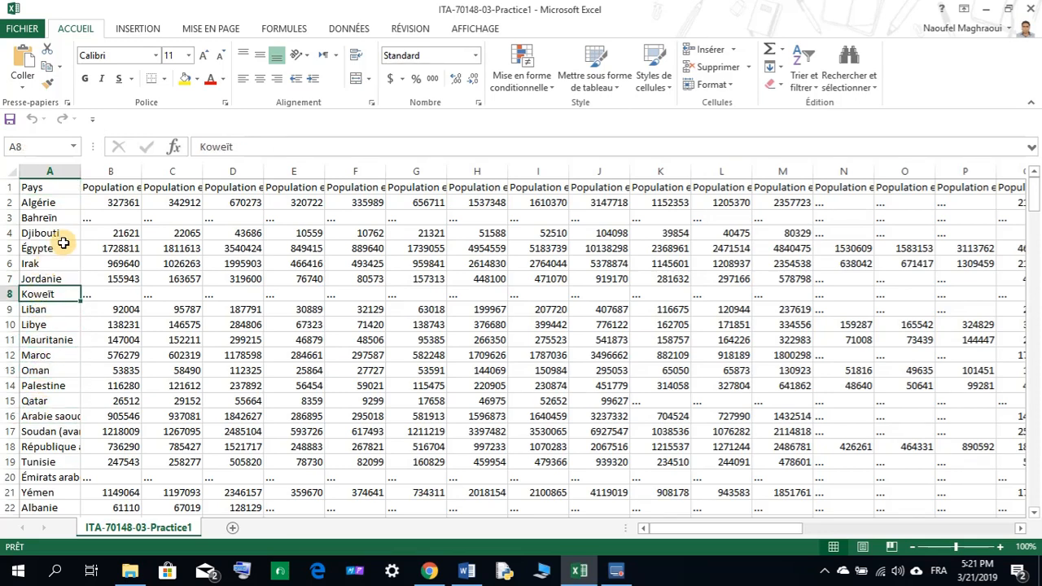
click(465, 572)
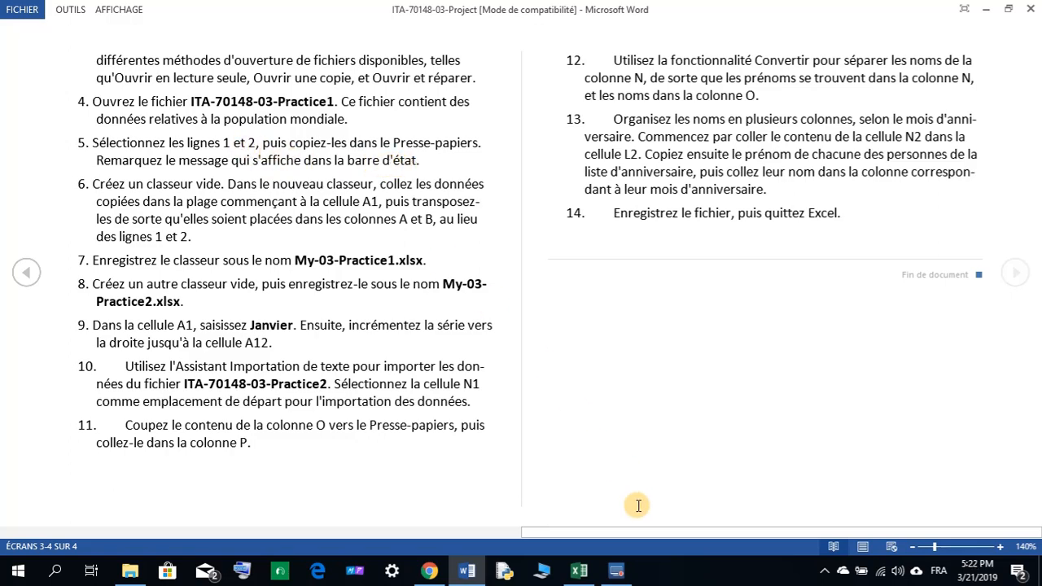
Step: Copy rows 1 and 2 of the population sheet to the clipboard in Excel and return to the Word instructions
click(579, 571)
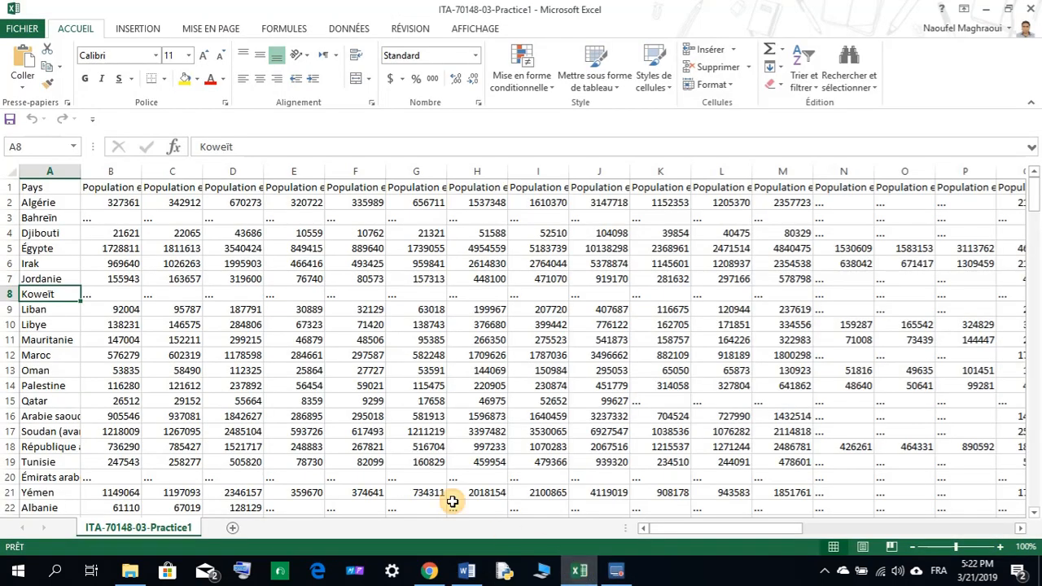
click(4, 188)
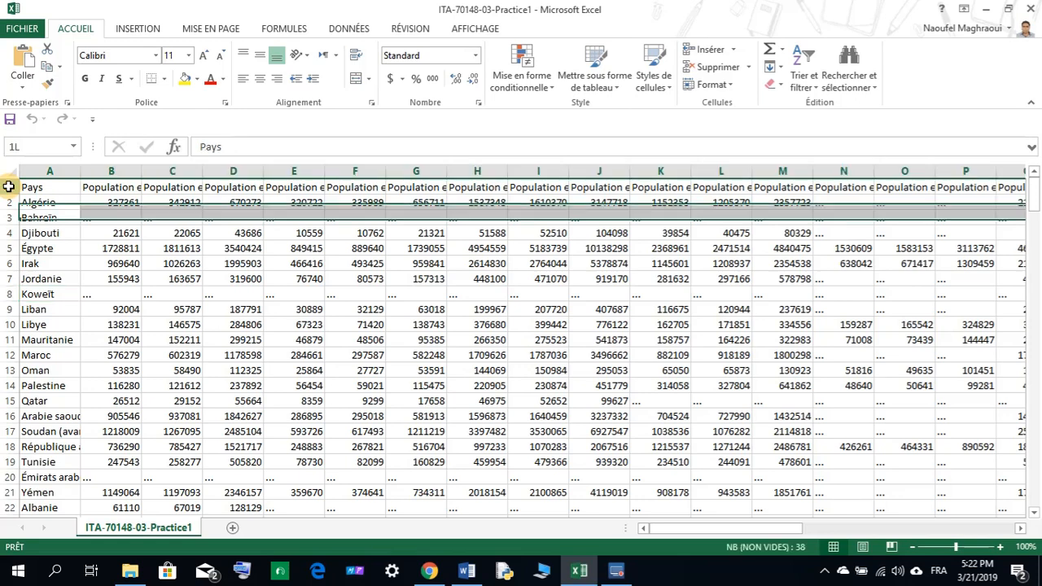
drag(8, 188, 3, 202)
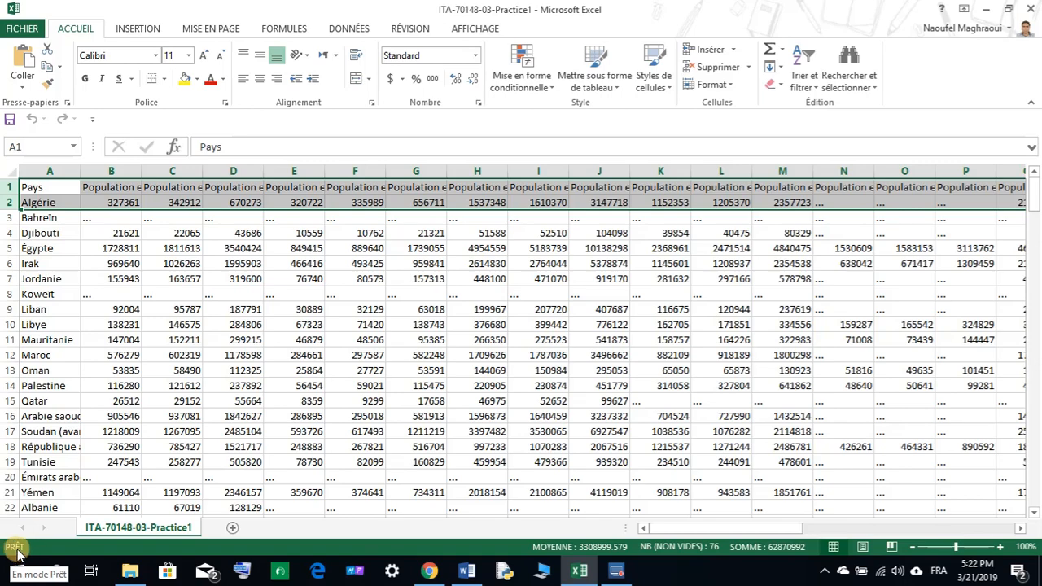
click(468, 573)
click(468, 573)
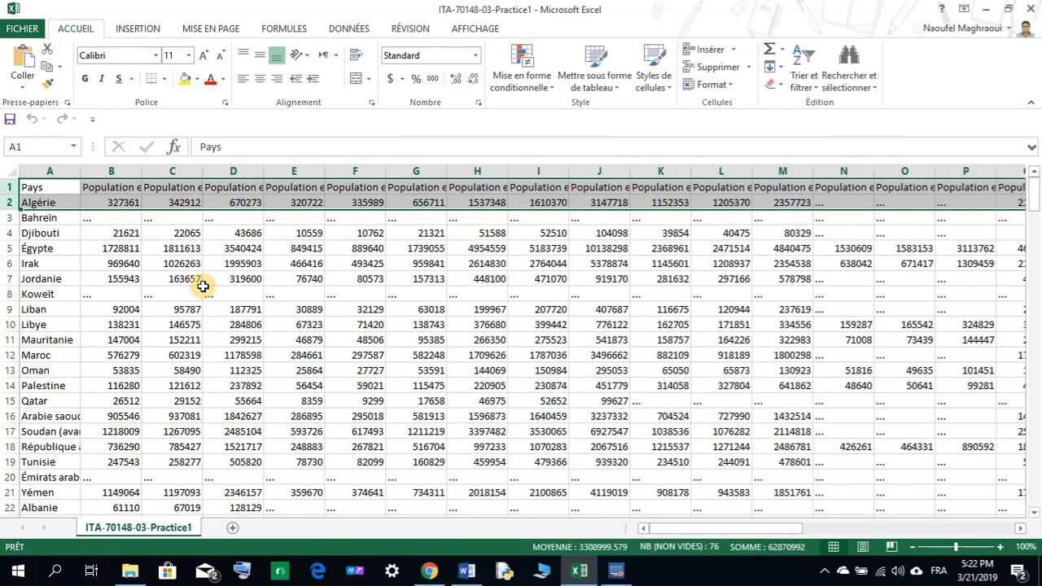
right_click(96, 189)
click(135, 220)
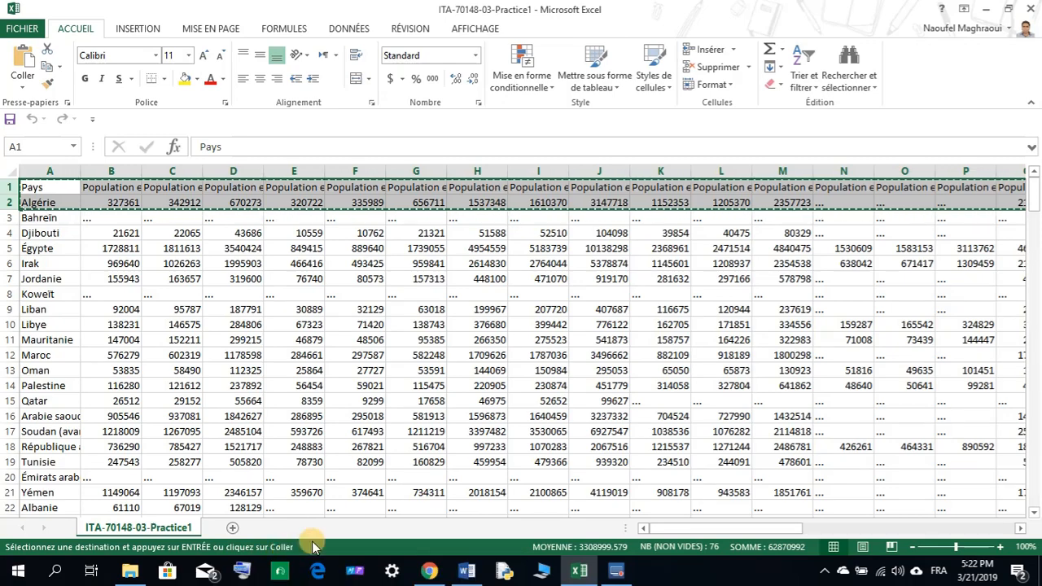
click(467, 573)
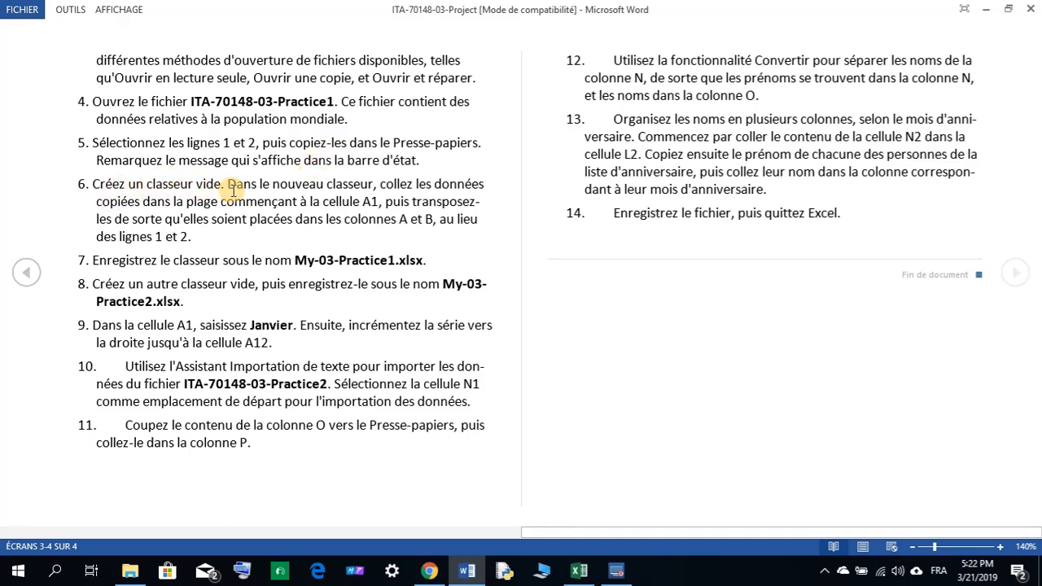
Step: Switch to Excel and create a new blank workbook
click(579, 572)
click(12, 31)
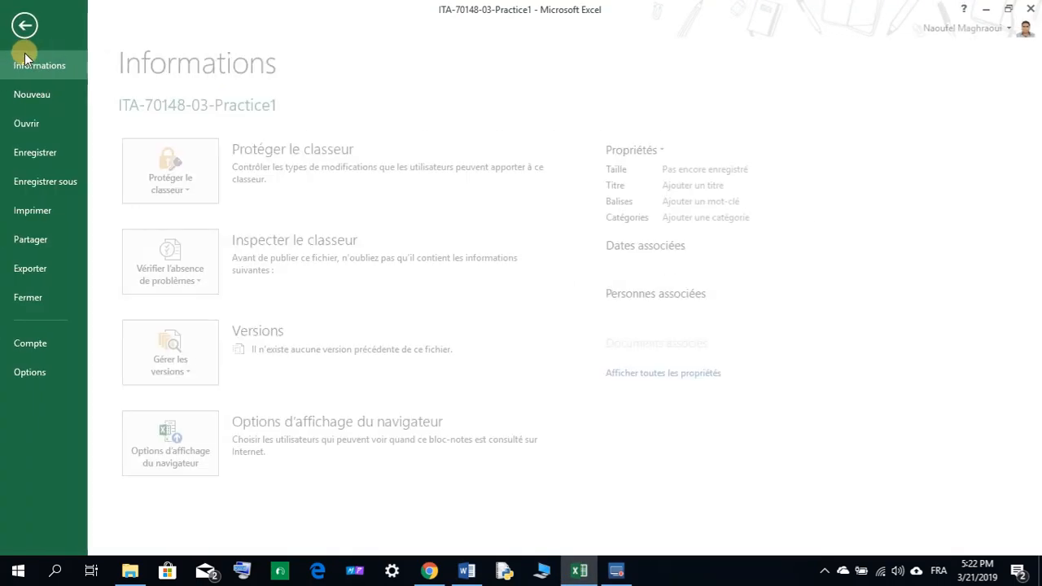
click(42, 99)
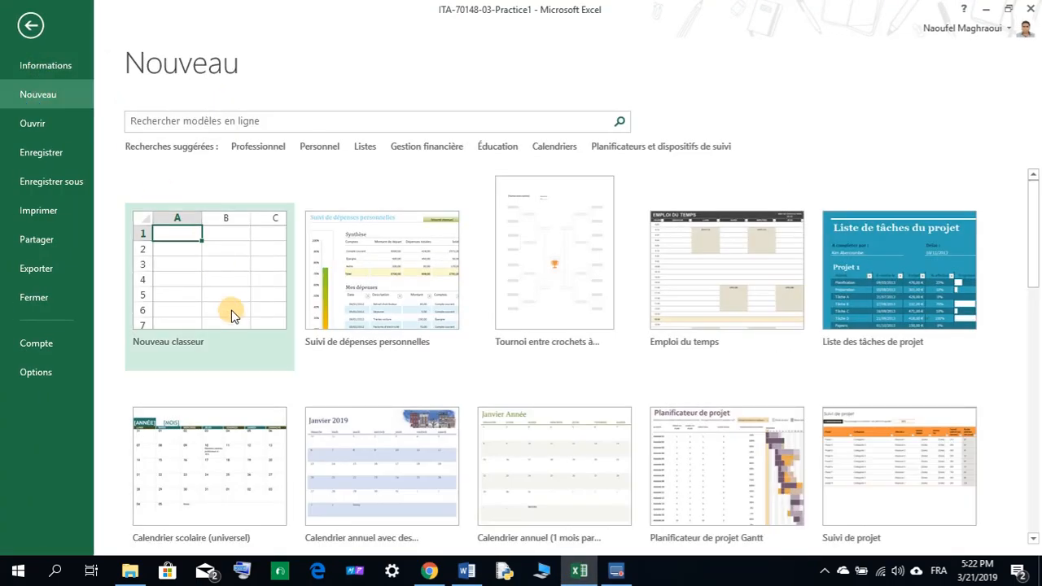
click(230, 295)
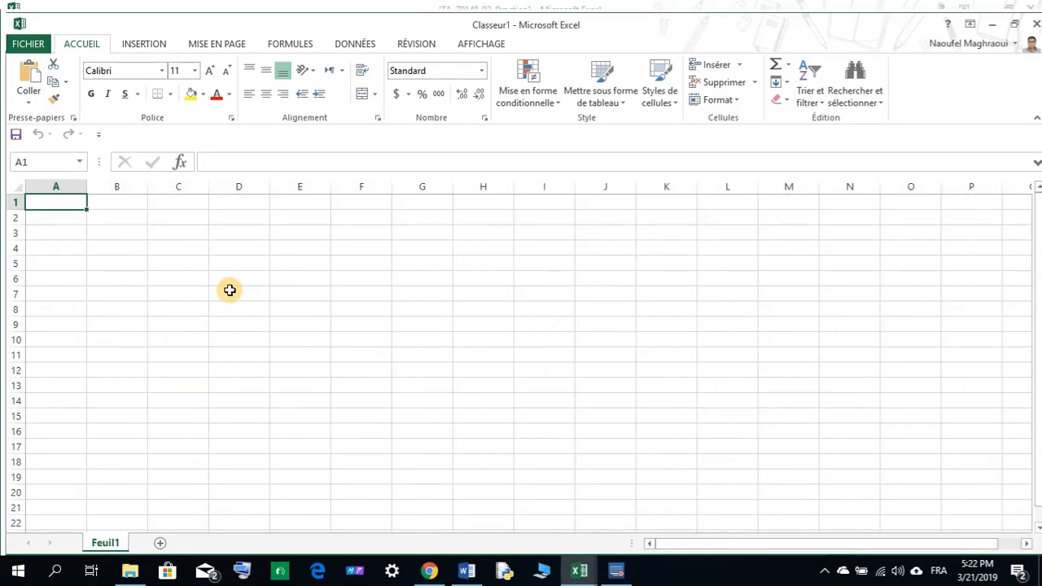
Step: Recheck the Word instructions, return to the blank Excel workbook and paste the copied rows transposed into columns A and B, starting at cell A1
click(467, 571)
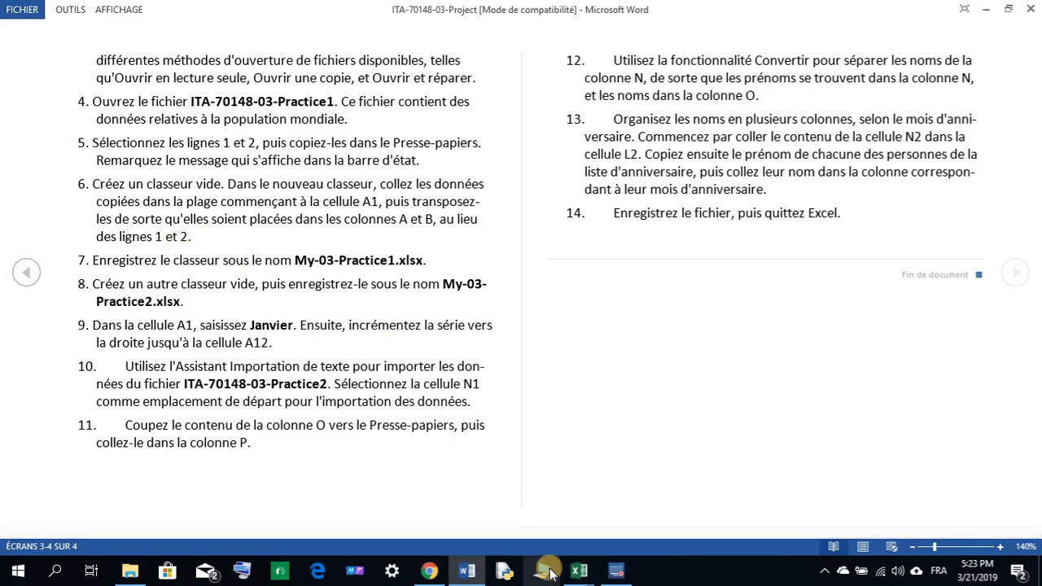
click(574, 571)
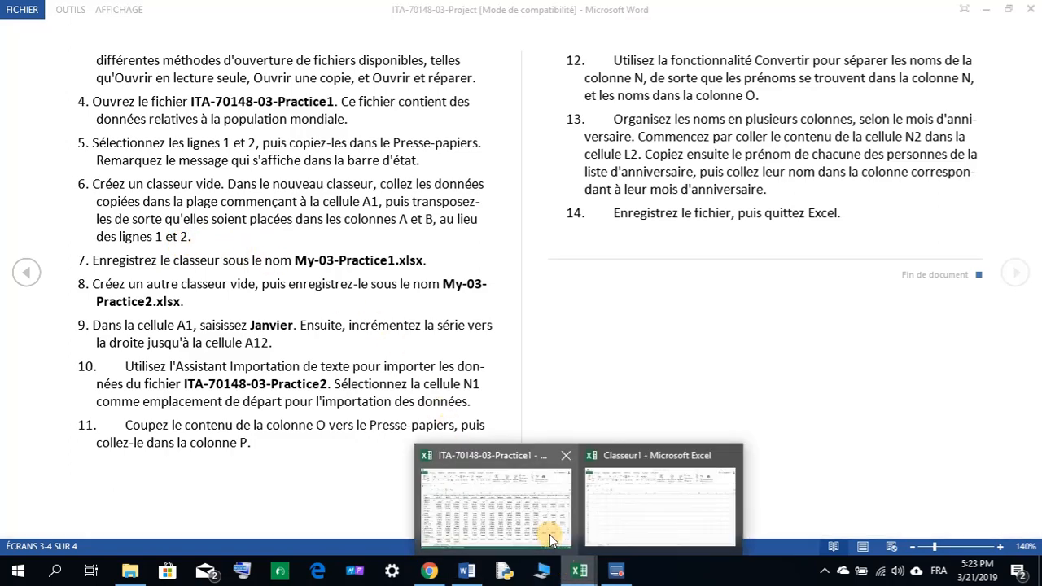
mouse_move(549, 535)
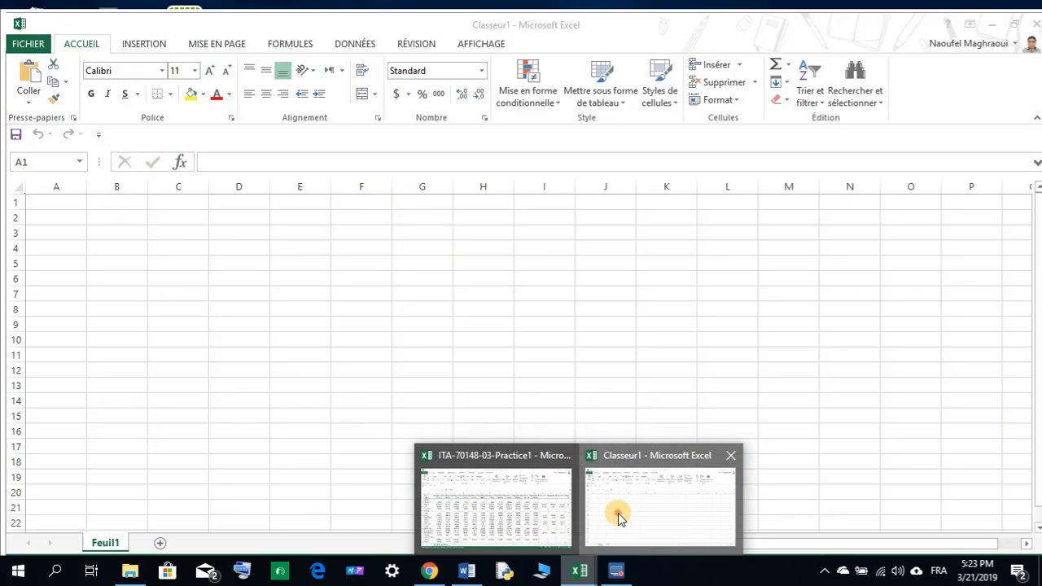
click(619, 517)
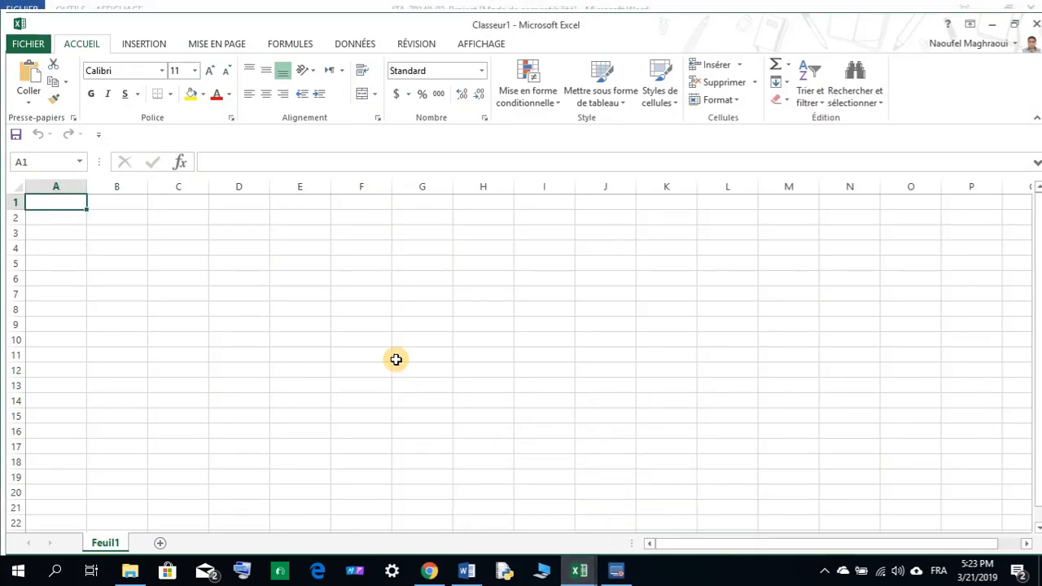
right_click(52, 204)
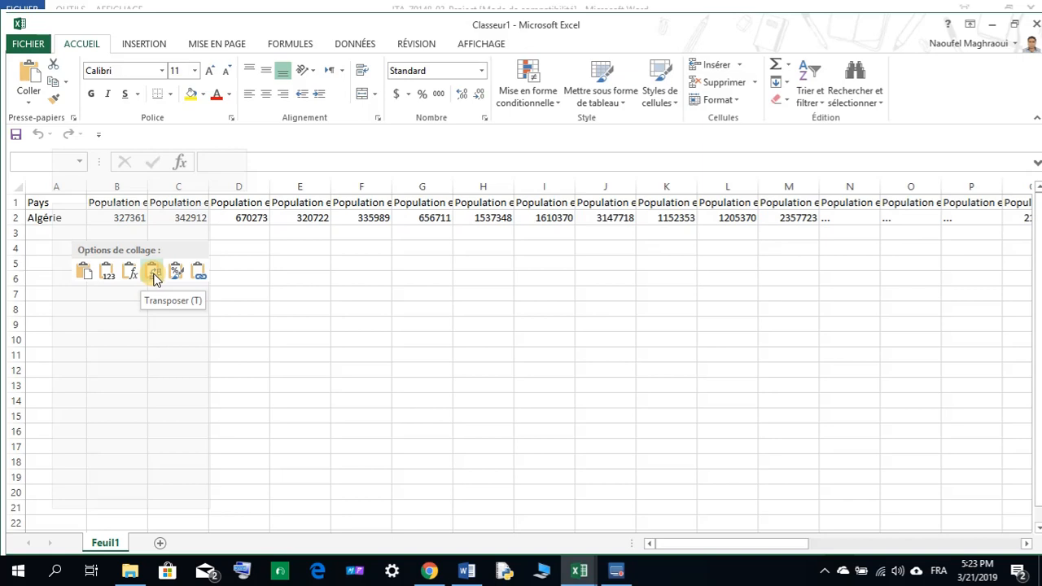
click(155, 275)
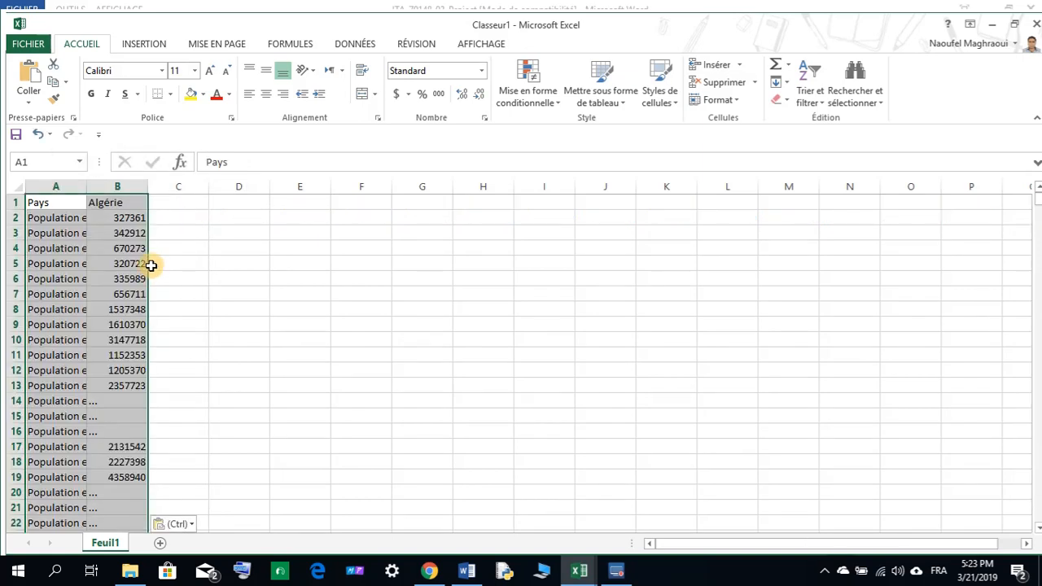
click(223, 270)
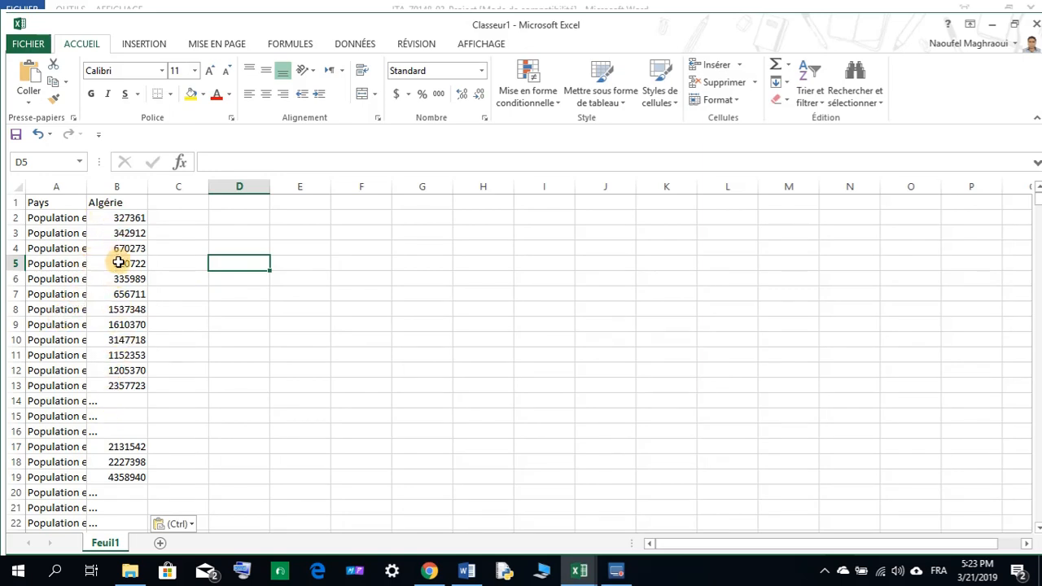
Step: Switch to Word and copy the file name My-03-Practice1, without its extension, from instruction 7
click(467, 572)
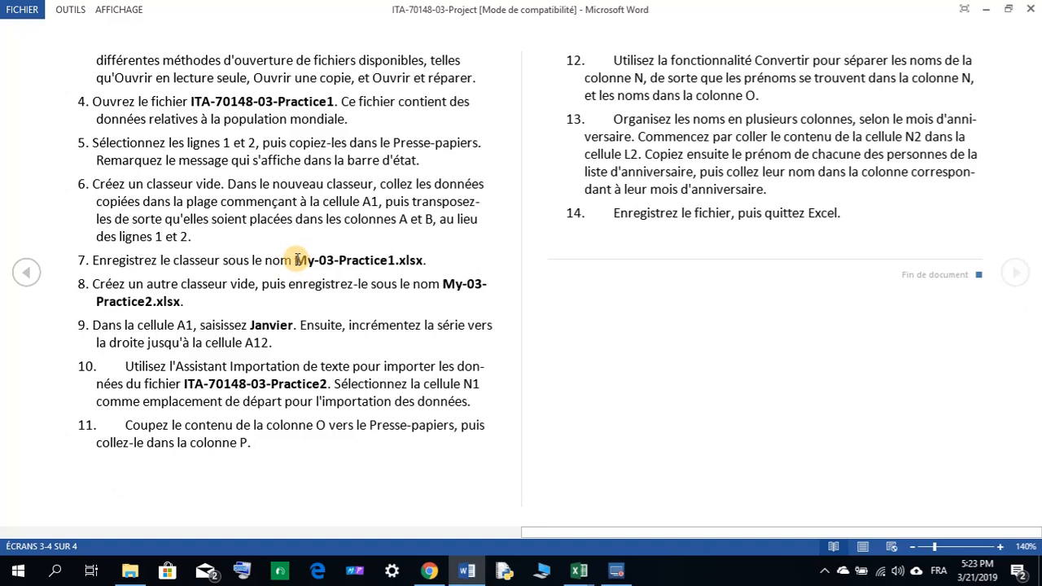
drag(297, 259, 376, 263)
right_click(377, 263)
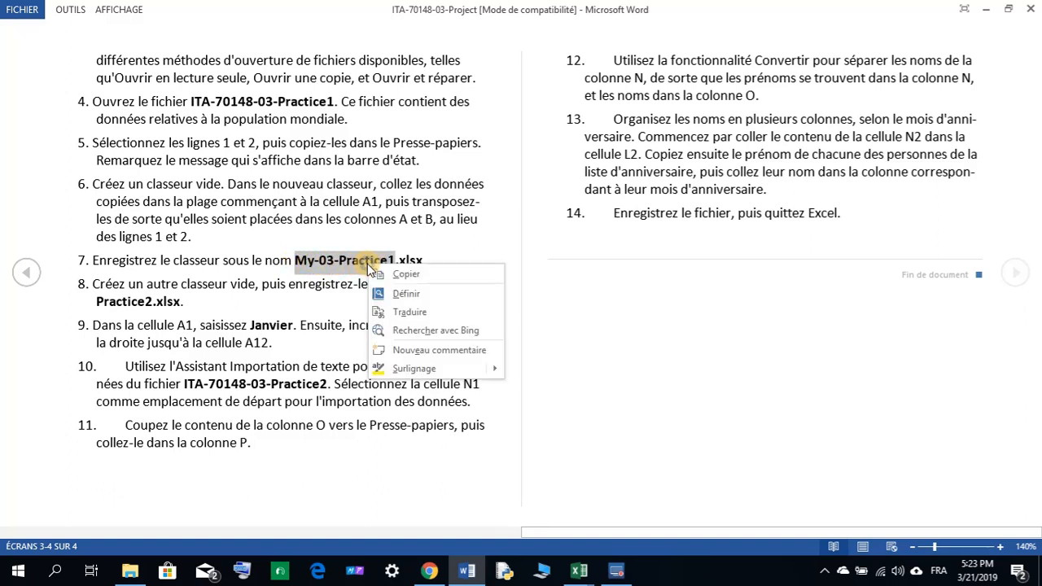
click(395, 274)
Step: Switch back to the workbook with the transposed data in Excel and fit its window to the screen
mouse_move(570, 565)
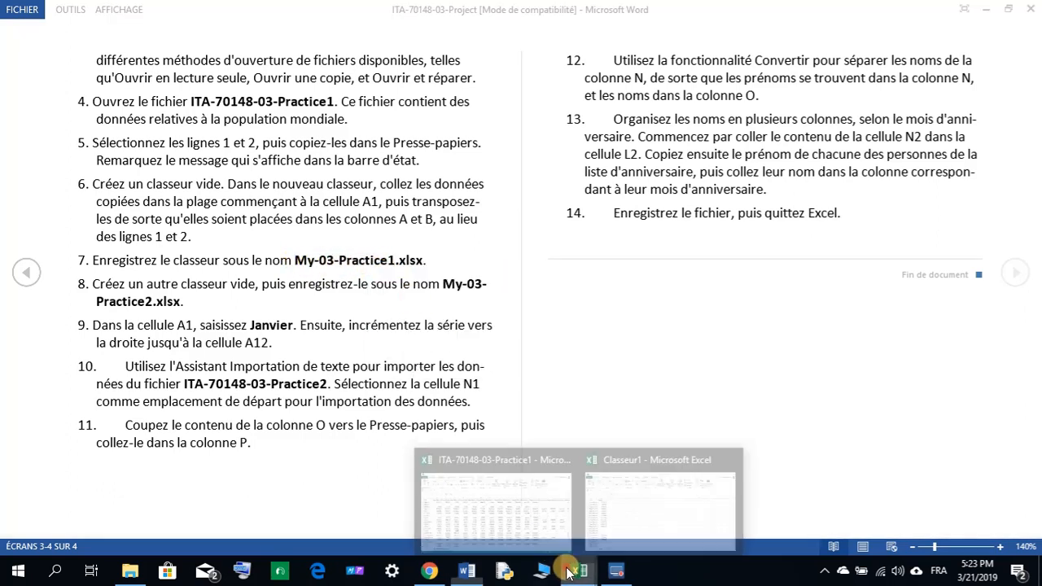
click(603, 505)
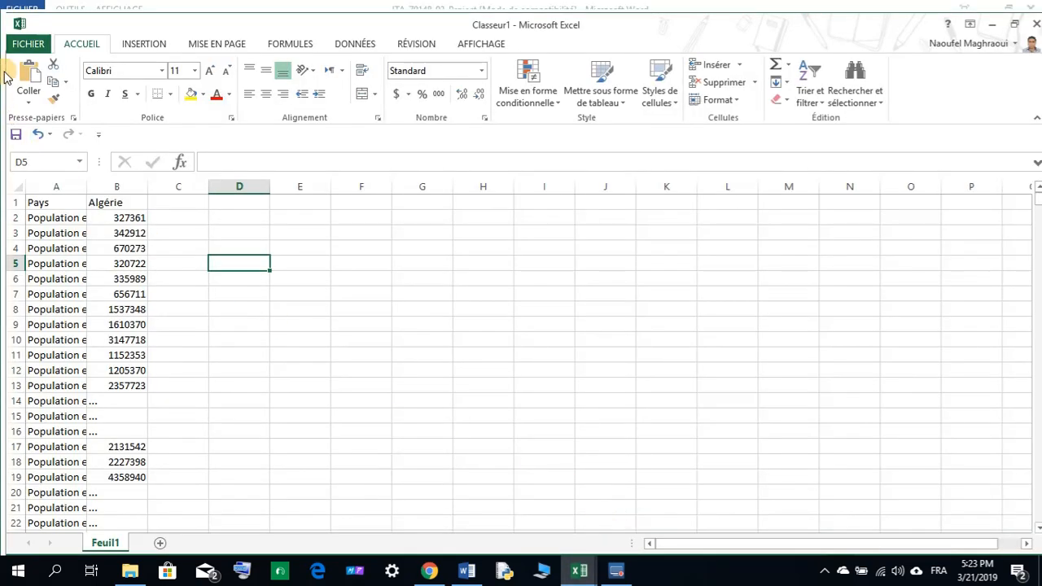
click(1014, 24)
click(1027, 97)
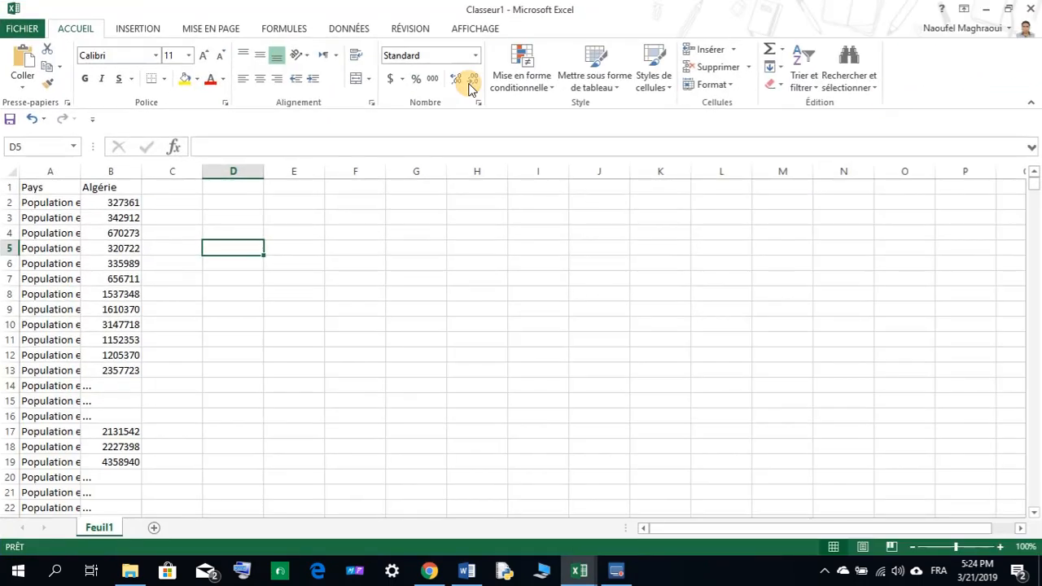
Step: Save the workbook as My-03-Practice1 in the Mon travail folder on the computer, pasting the copied name as the file name
click(22, 29)
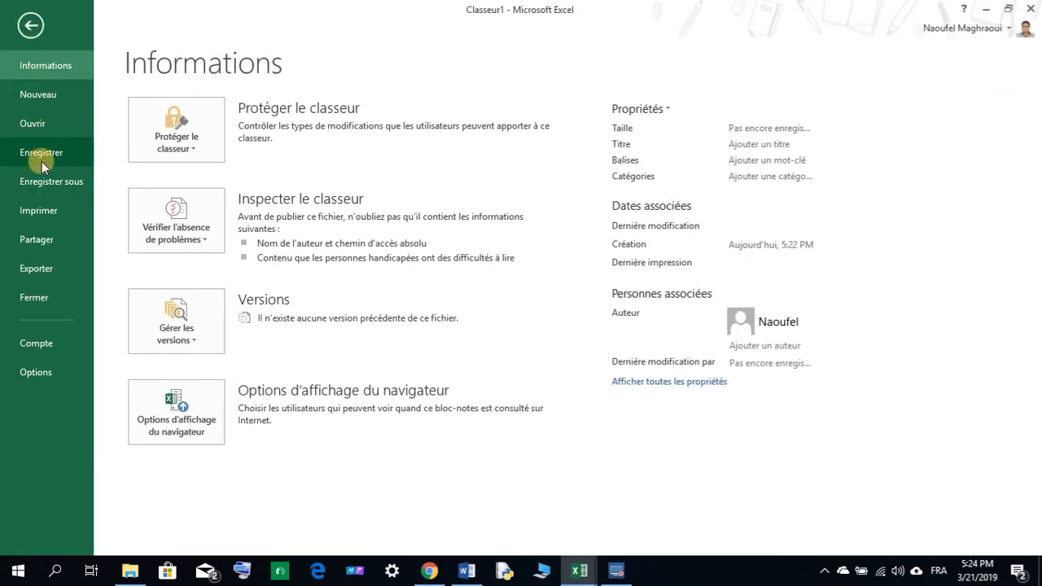
click(42, 183)
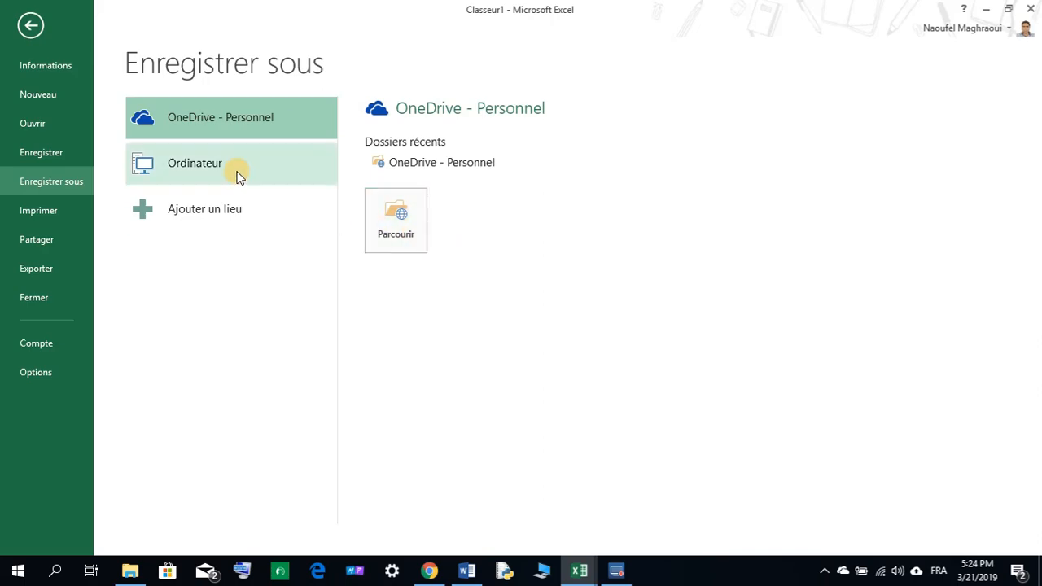
click(248, 177)
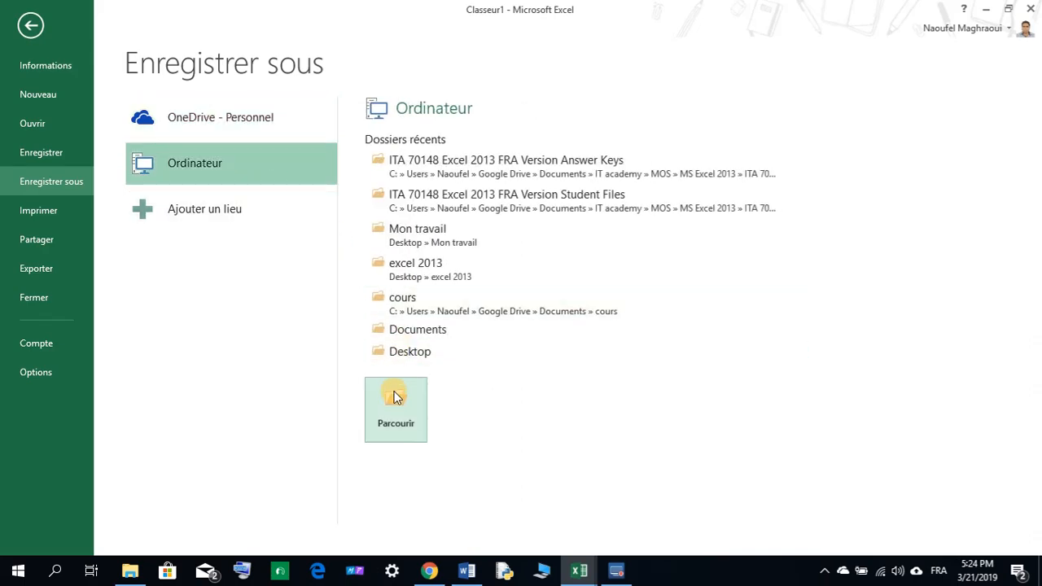
click(416, 237)
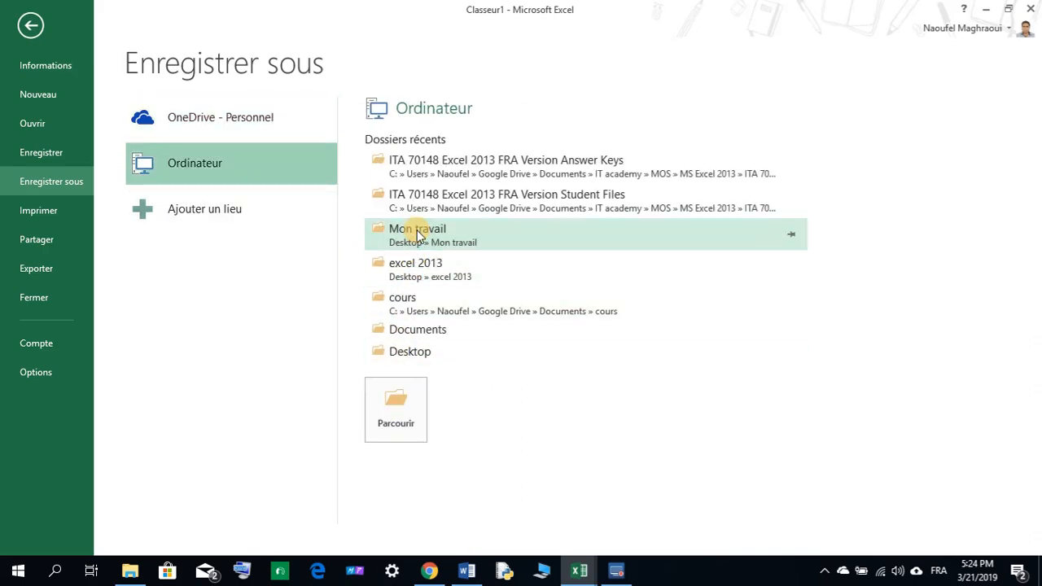
right_click(119, 265)
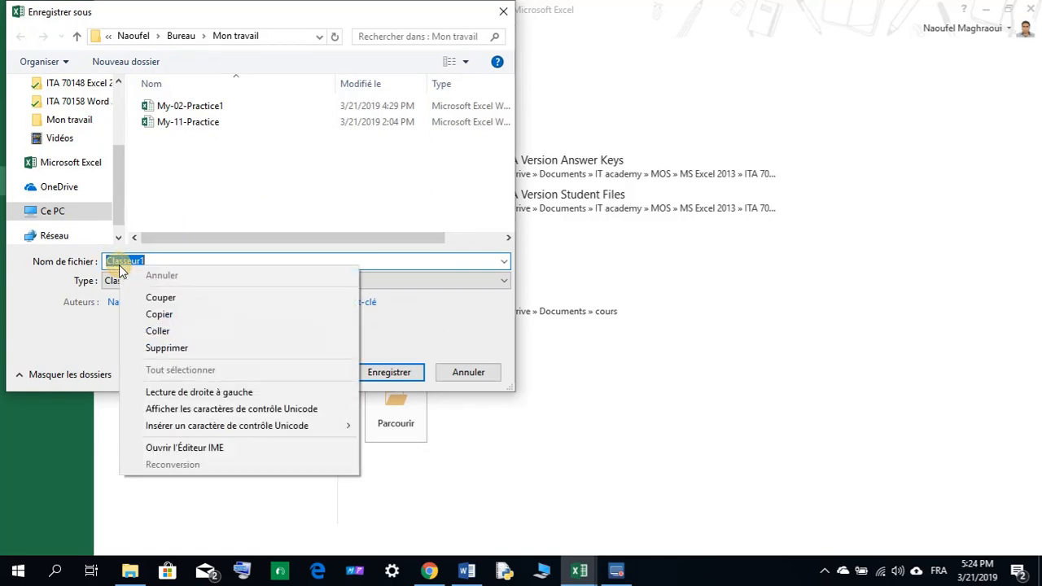
click(158, 332)
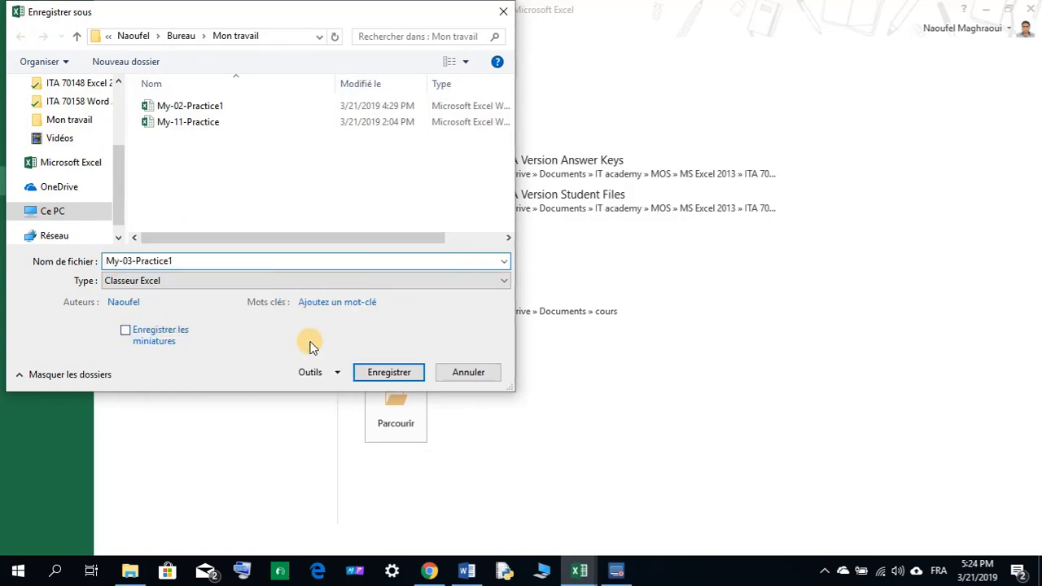
click(402, 372)
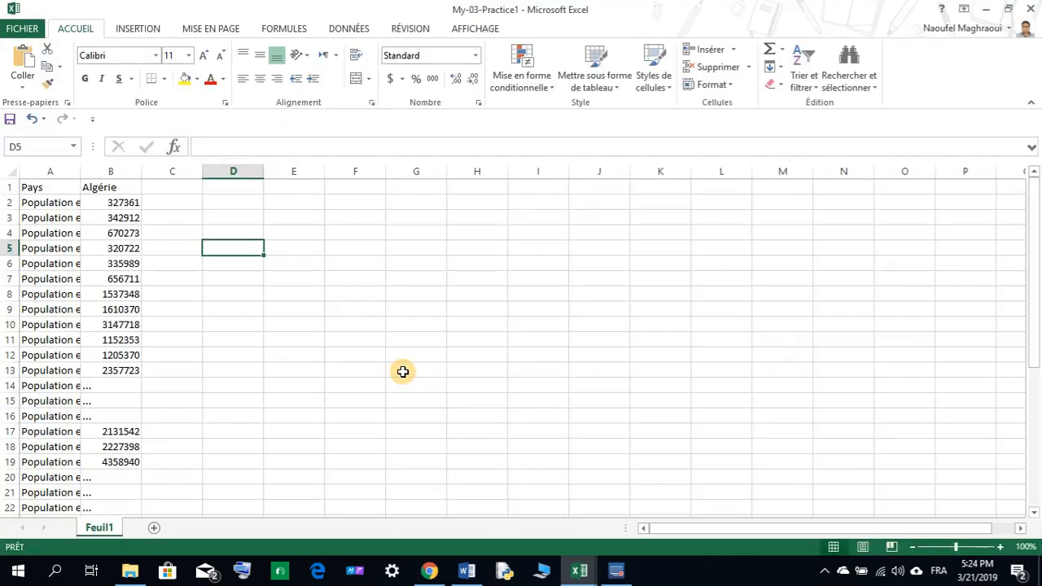
Step: Switch to Word and copy the file name My-03-Practice2, without its extension, from instruction 8
click(465, 571)
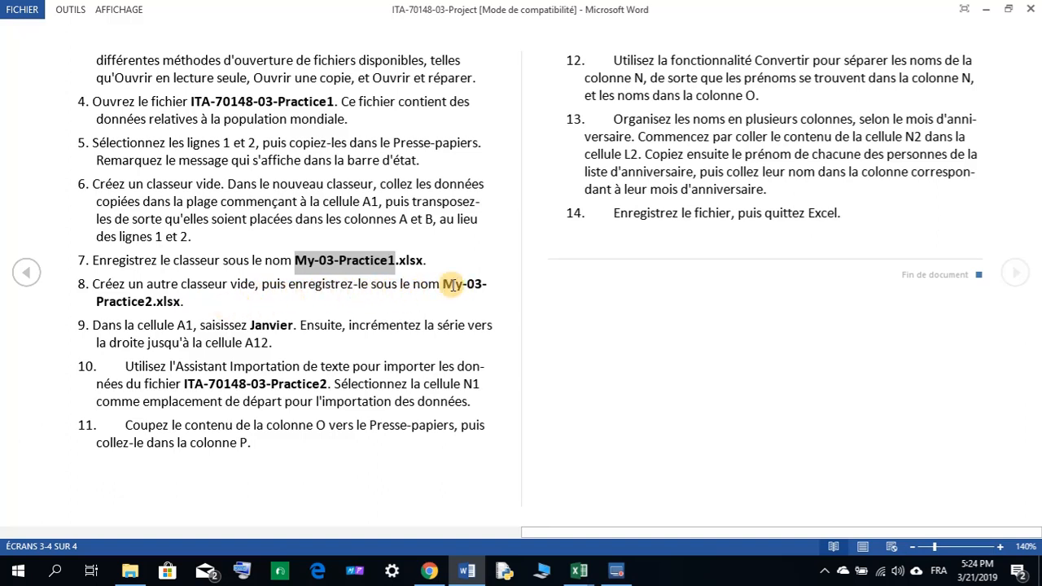
drag(443, 283, 149, 302)
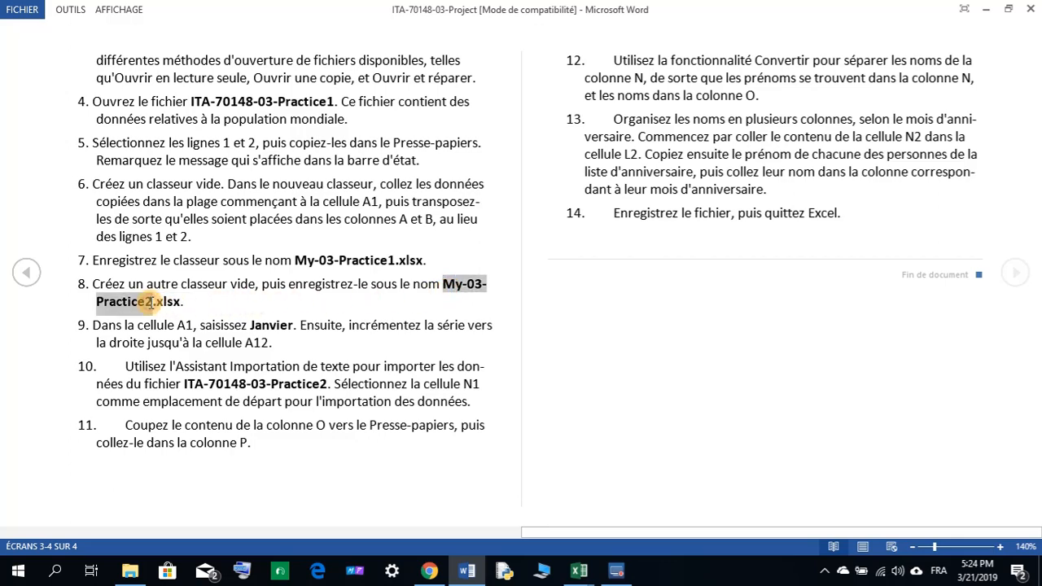
right_click(140, 303)
click(147, 305)
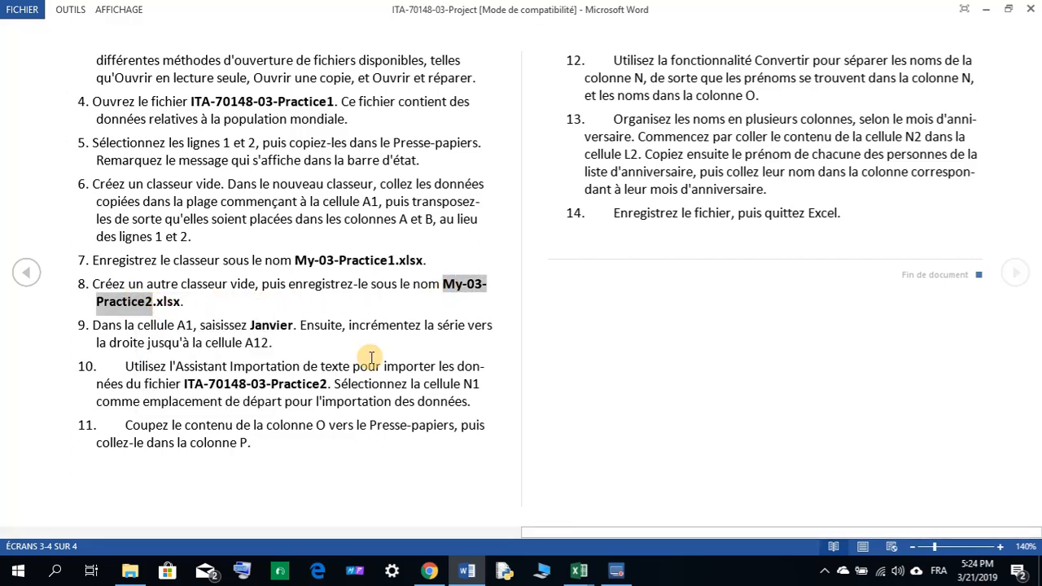
Step: Switch to the ITA-70148-03-Practice1 workbook in Excel and close it
click(576, 567)
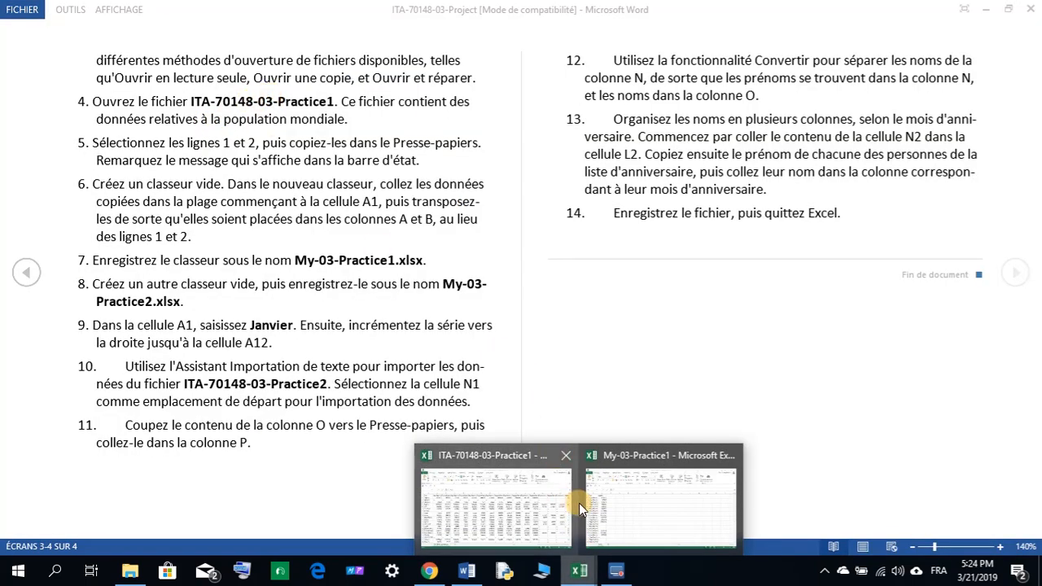
click(541, 495)
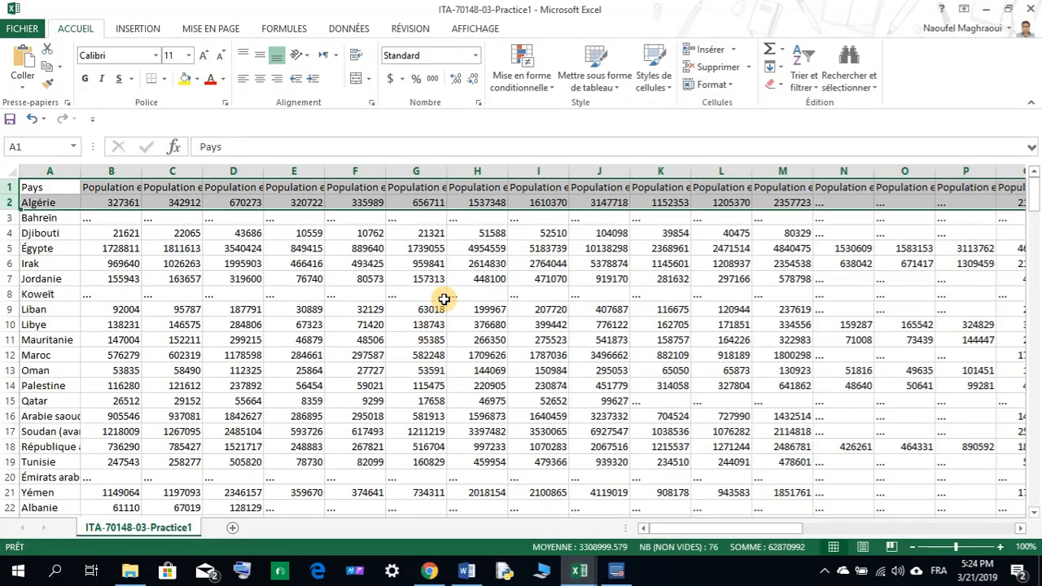
click(1031, 9)
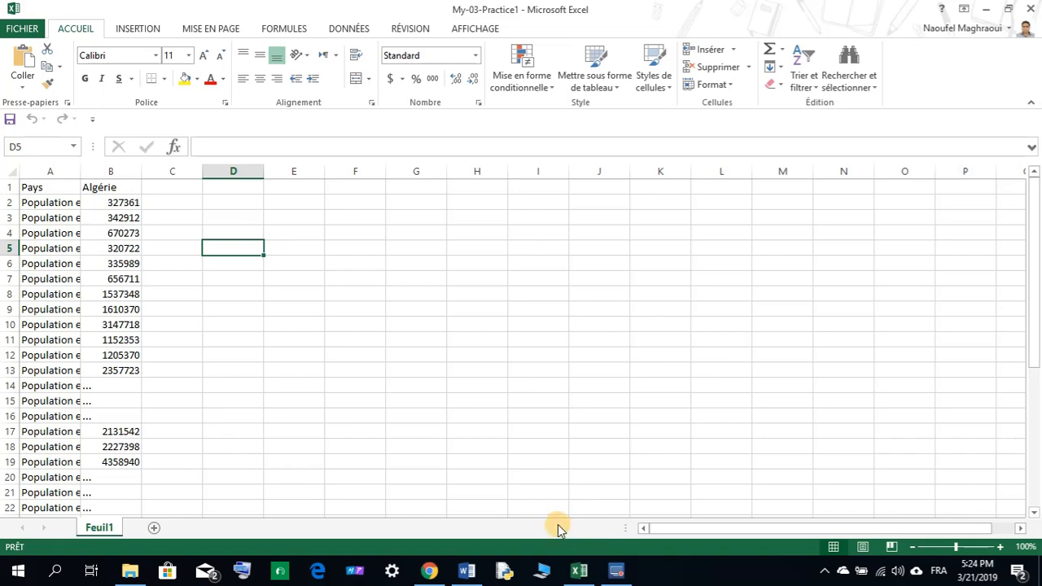
Step: Create another blank workbook from the My-03-Practice1 window
click(22, 28)
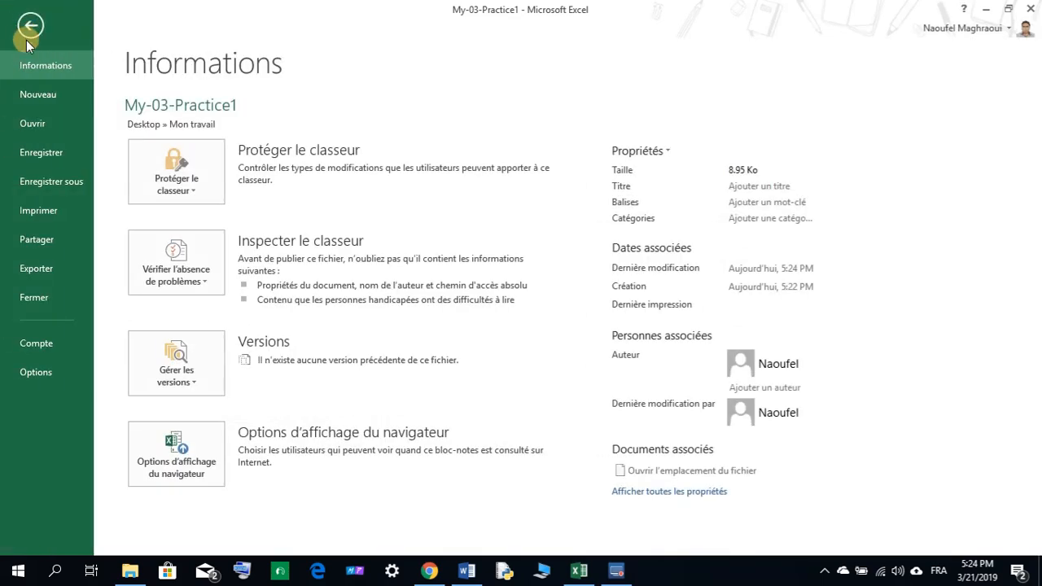
click(26, 95)
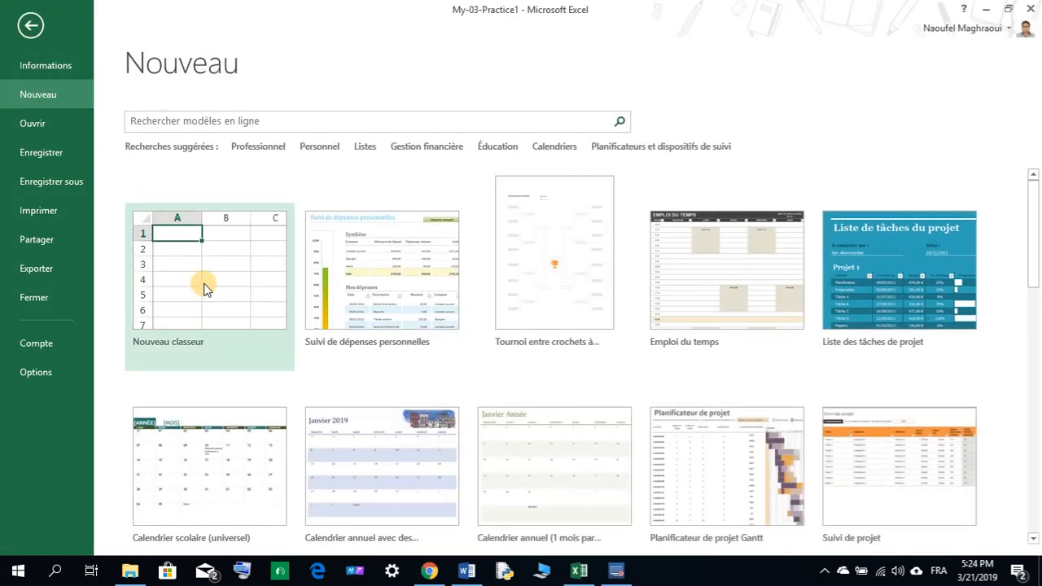
click(204, 281)
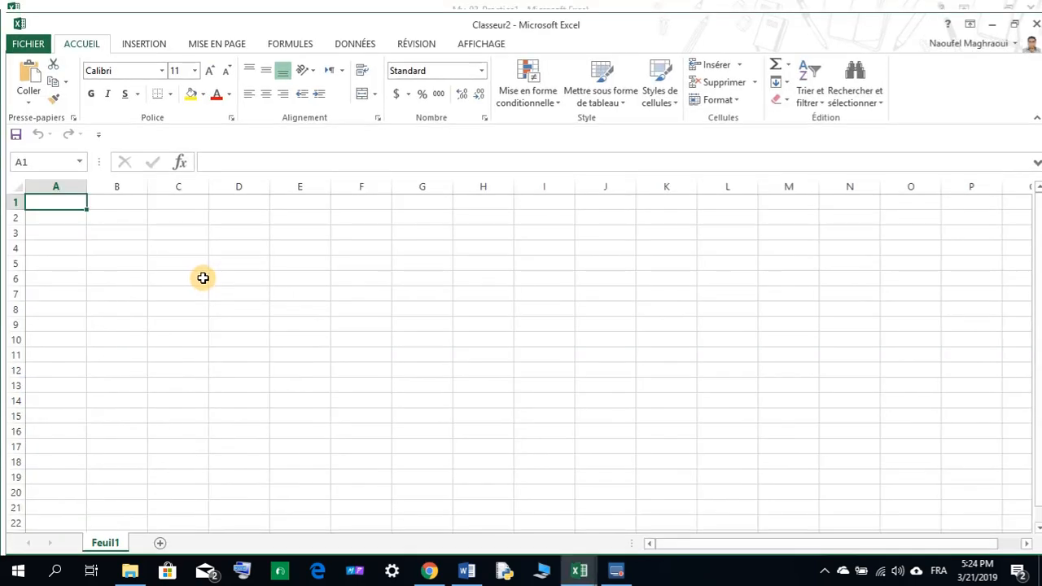
Step: Save the new blank workbook as My-03-Practice2 in the Mon travail folder on the computer, pasting the copied name as the file name
click(467, 571)
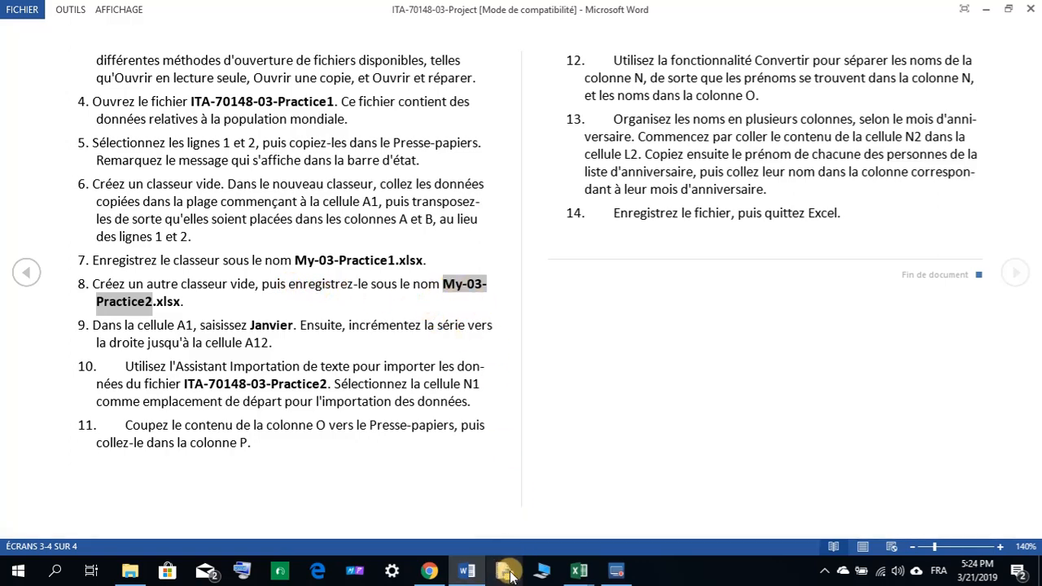
click(580, 572)
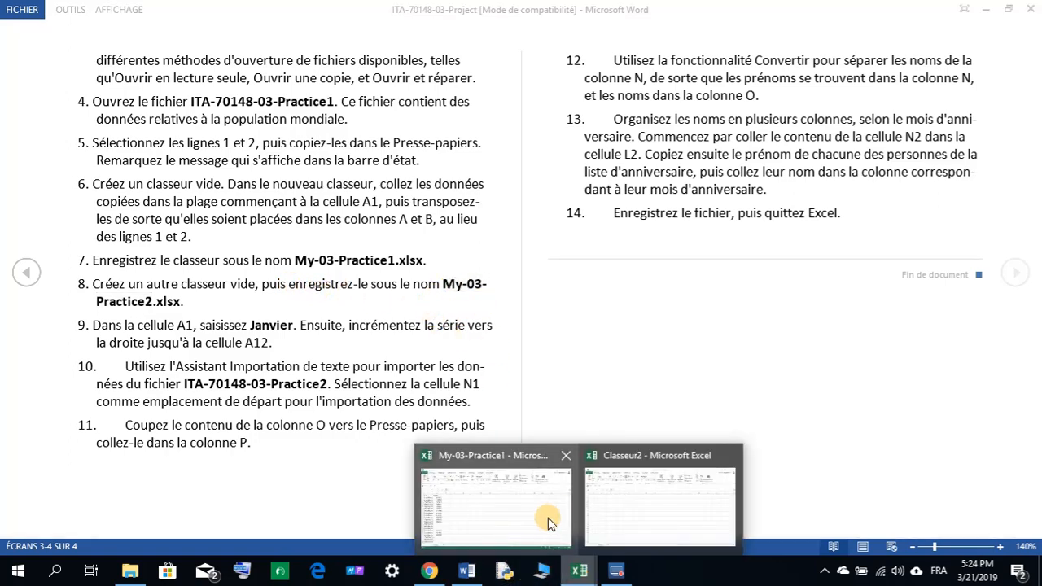
click(592, 503)
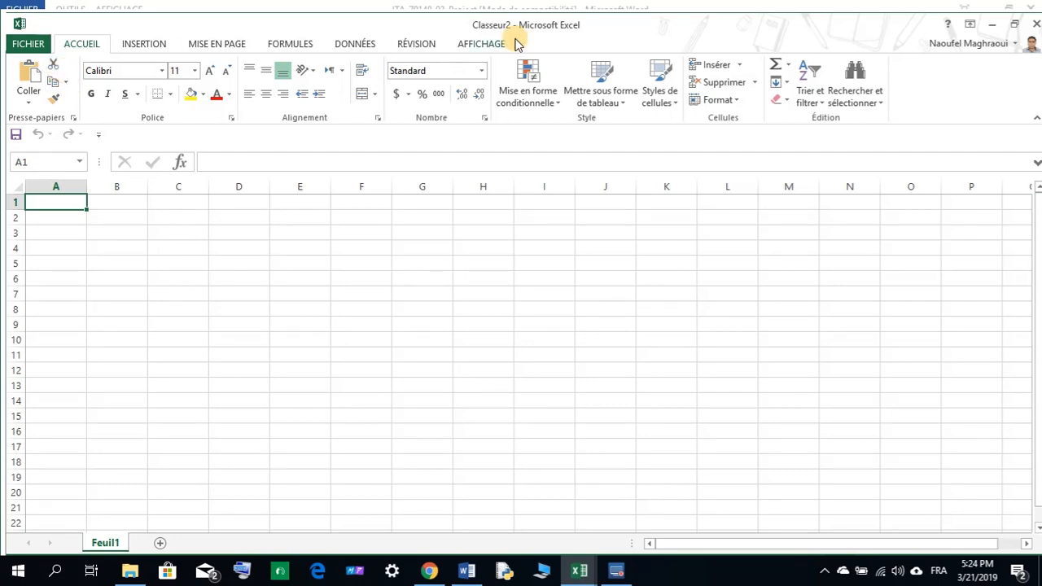
click(39, 45)
click(57, 197)
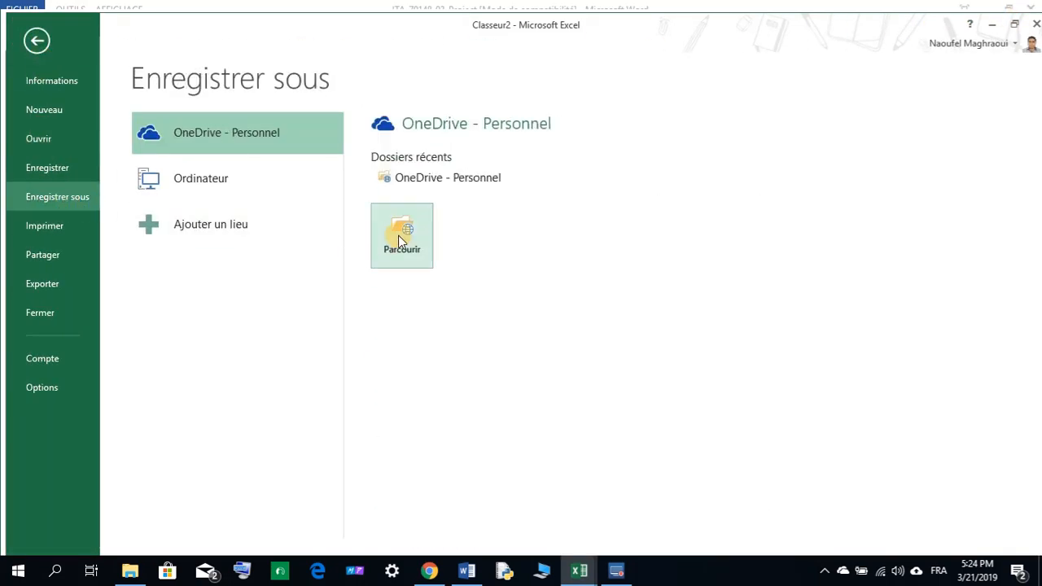
click(205, 178)
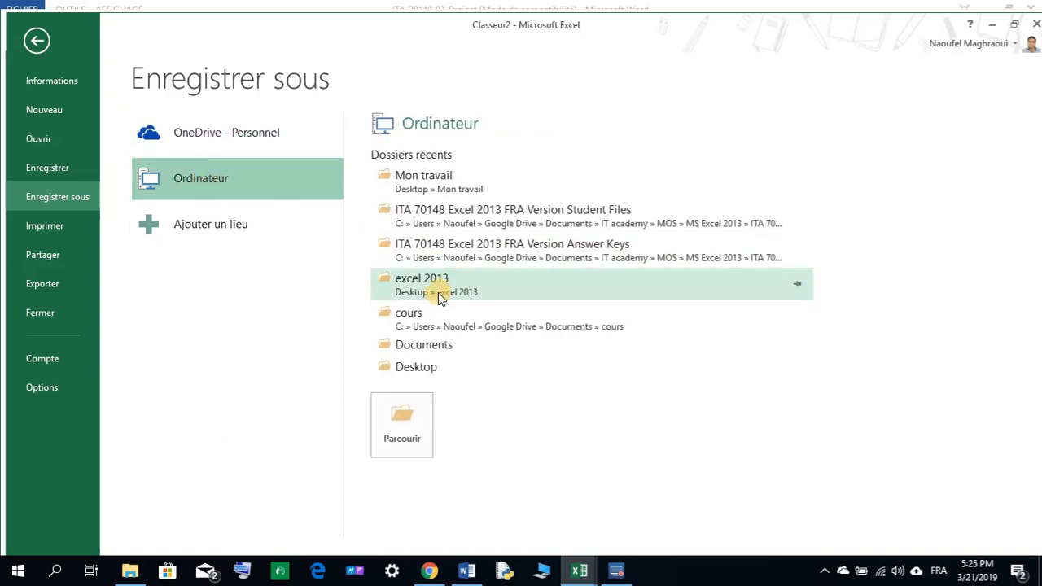
click(400, 175)
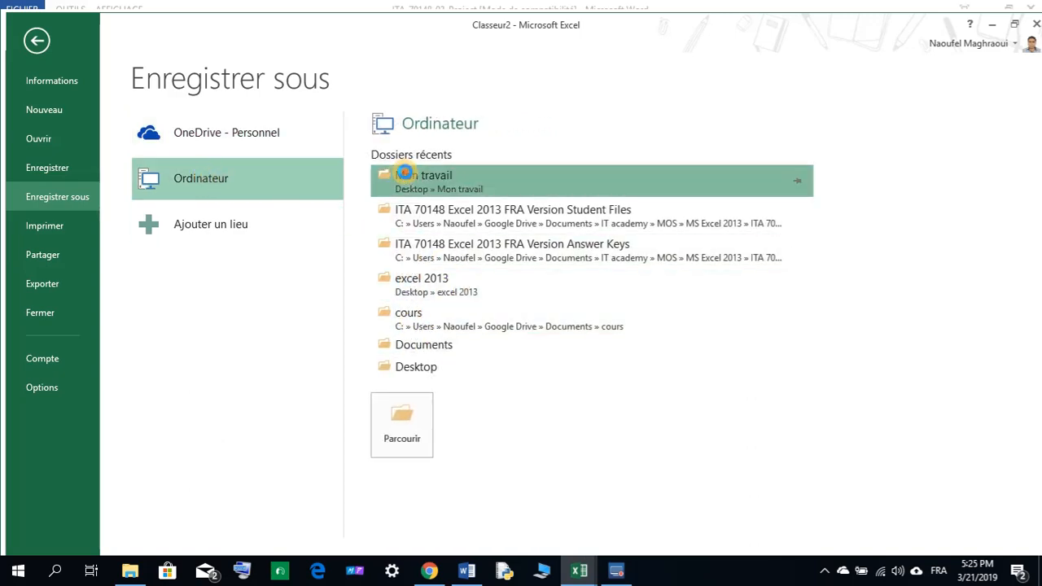
right_click(157, 274)
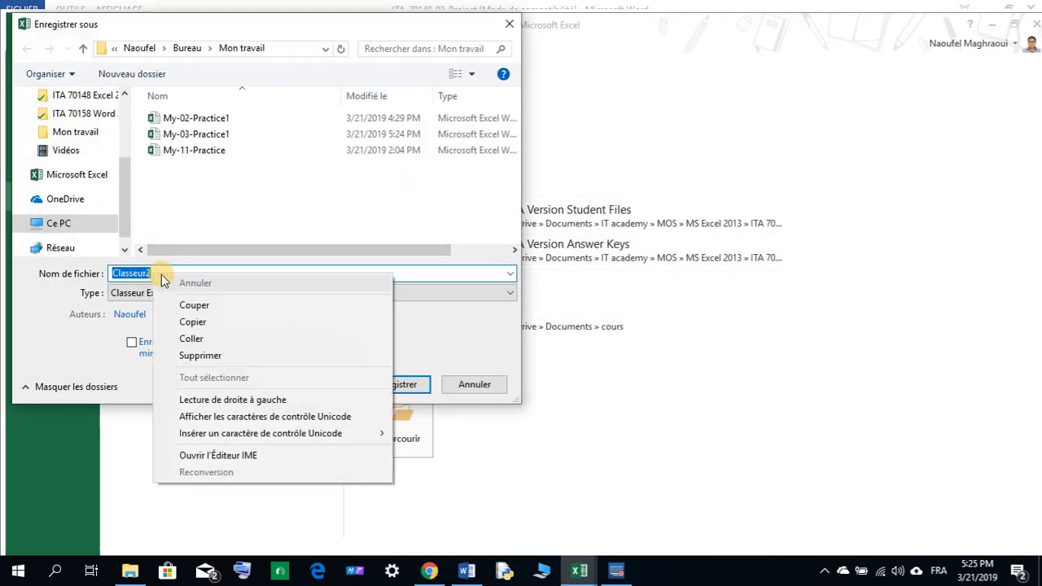
click(214, 343)
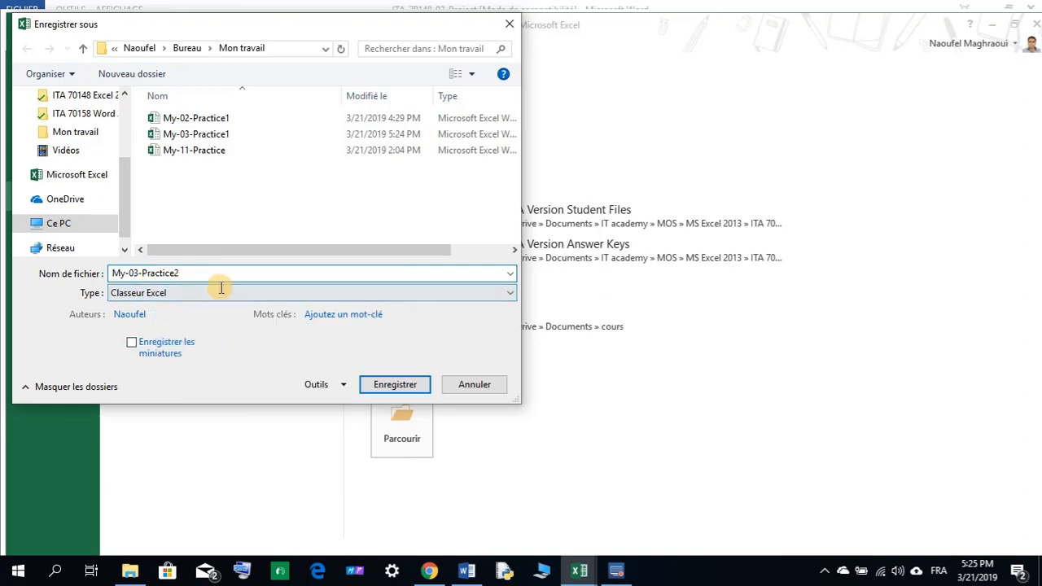
click(395, 385)
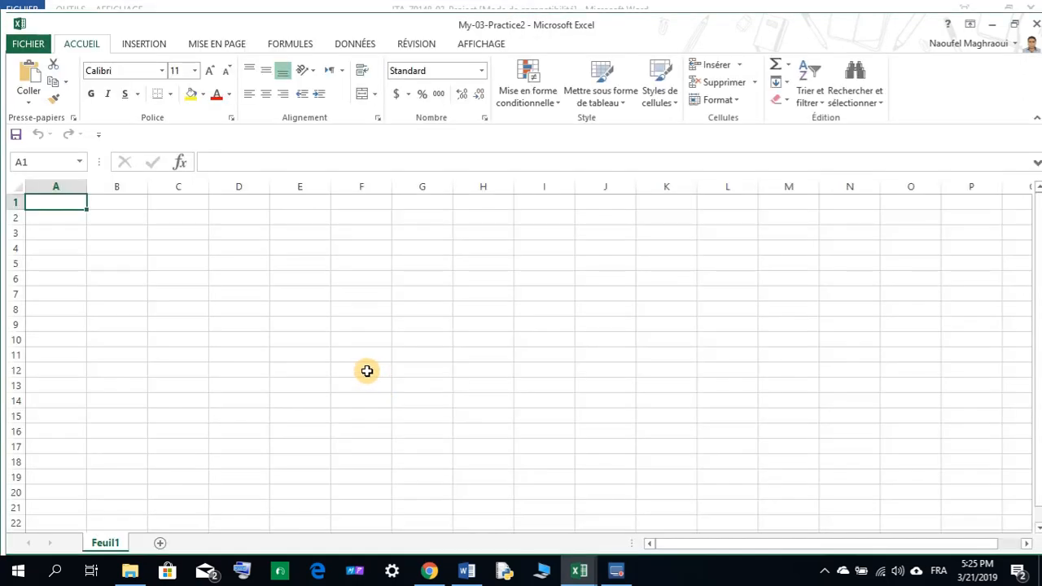
Step: Check instruction 9 in Word, then return to My-03-Practice2 in Excel and enter Janvier in cell A1
click(453, 568)
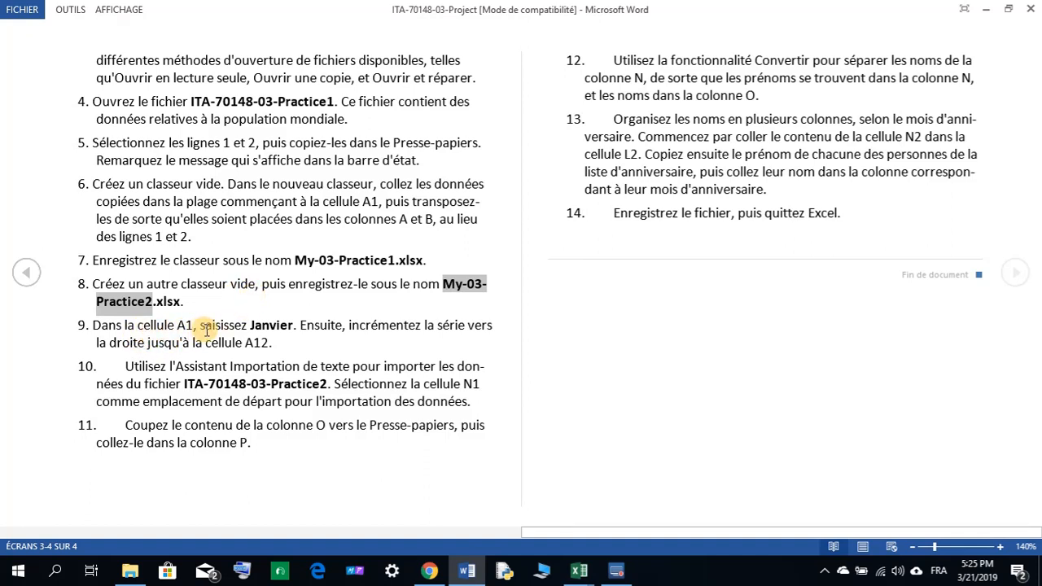
click(579, 573)
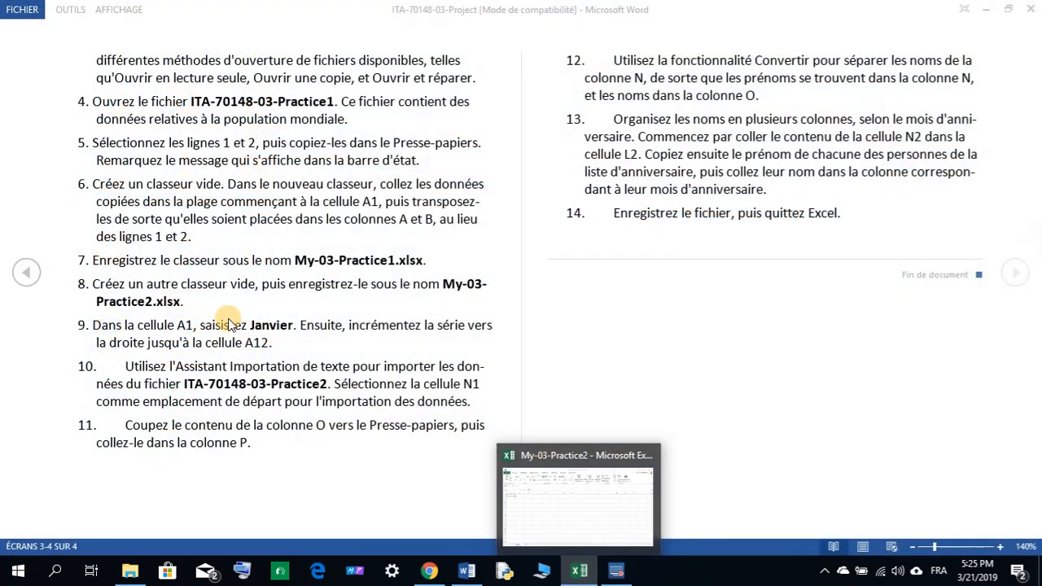
click(570, 479)
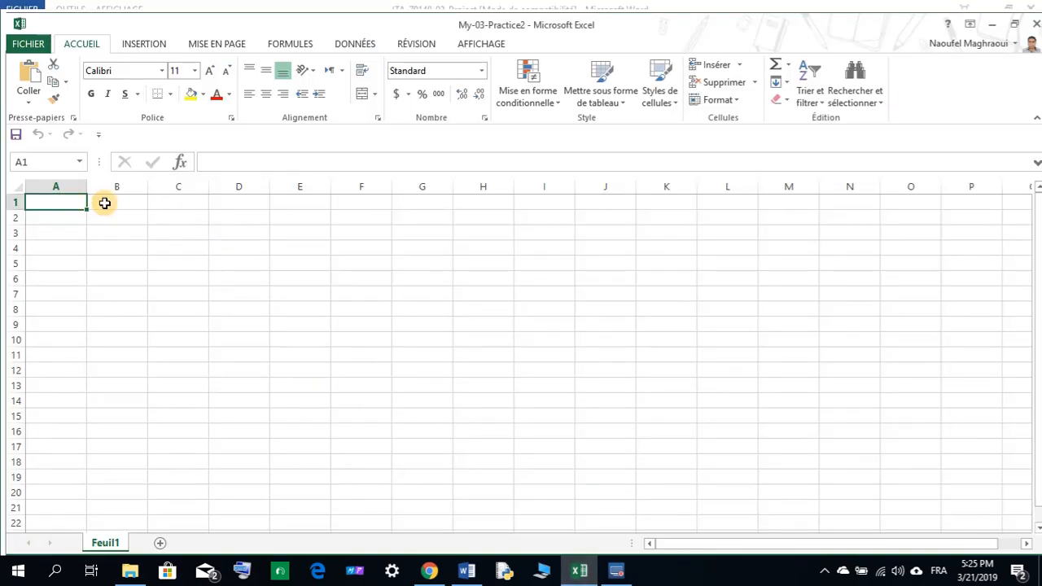
text(Janvier)
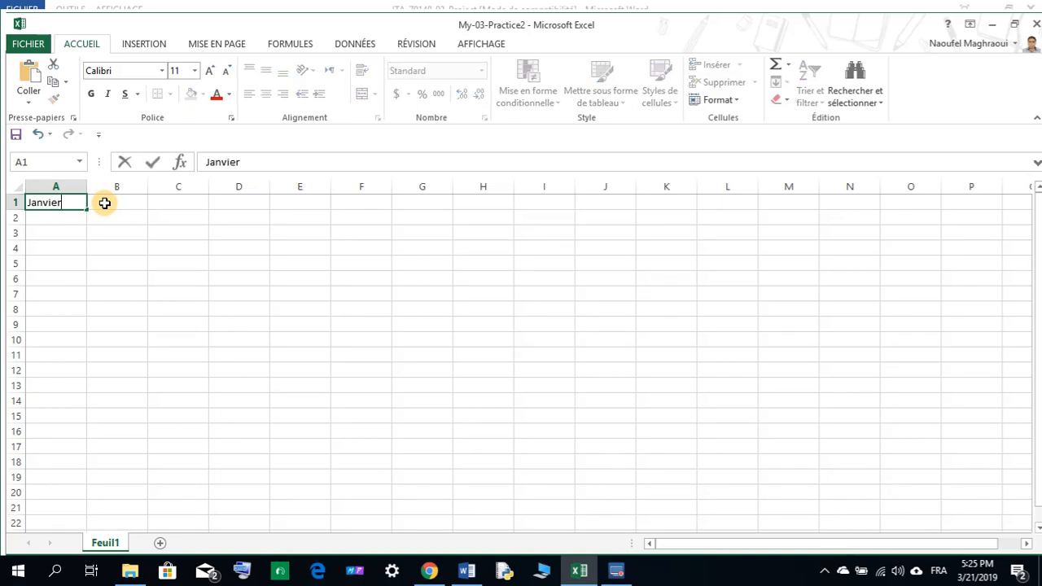
key(Return)
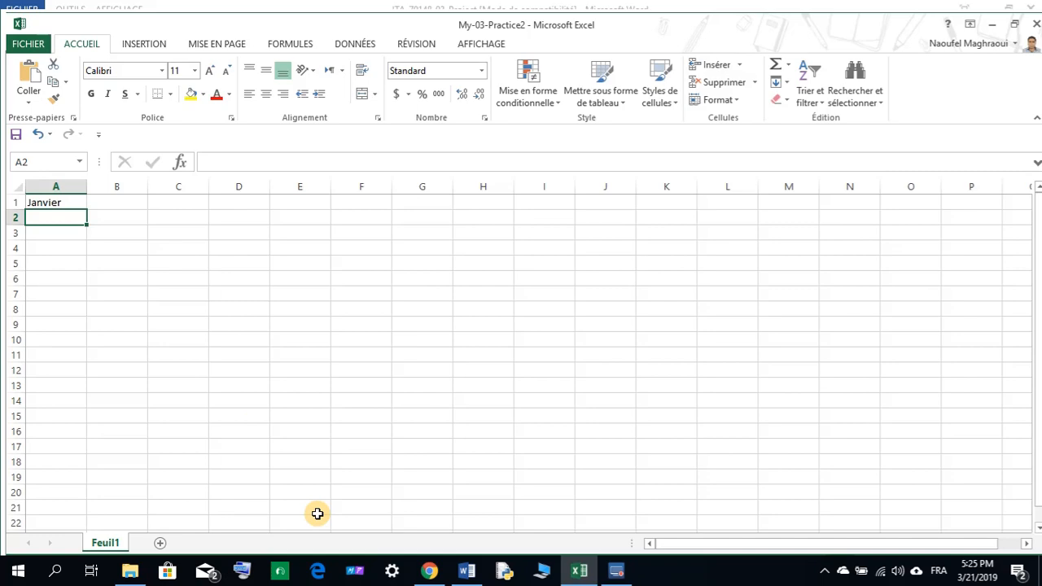
Step: Recheck instruction 9 in Word, then try to fill Janvier from A1 down to A12 in Excel and undo the fill
click(467, 570)
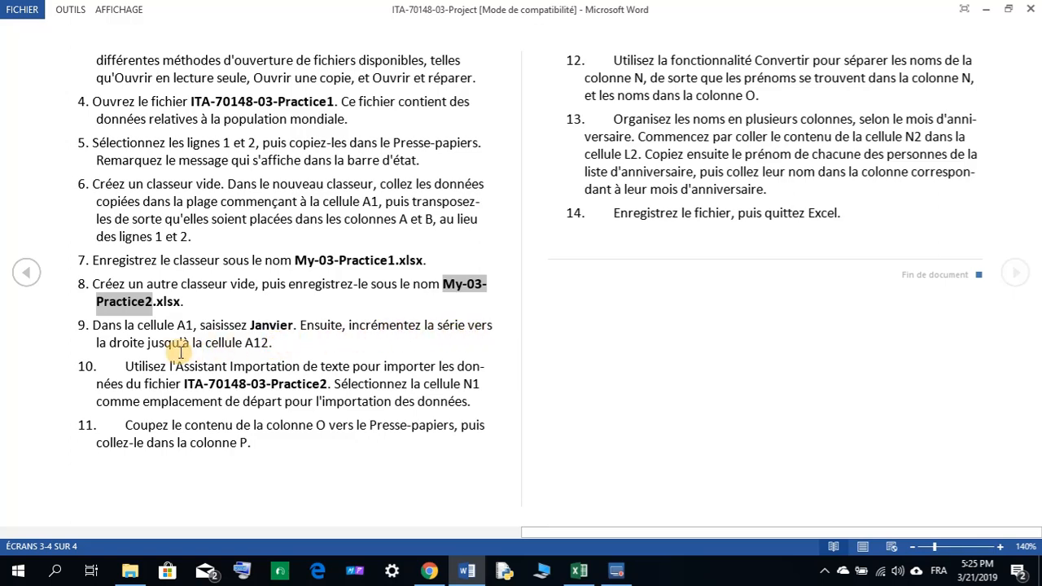
click(577, 575)
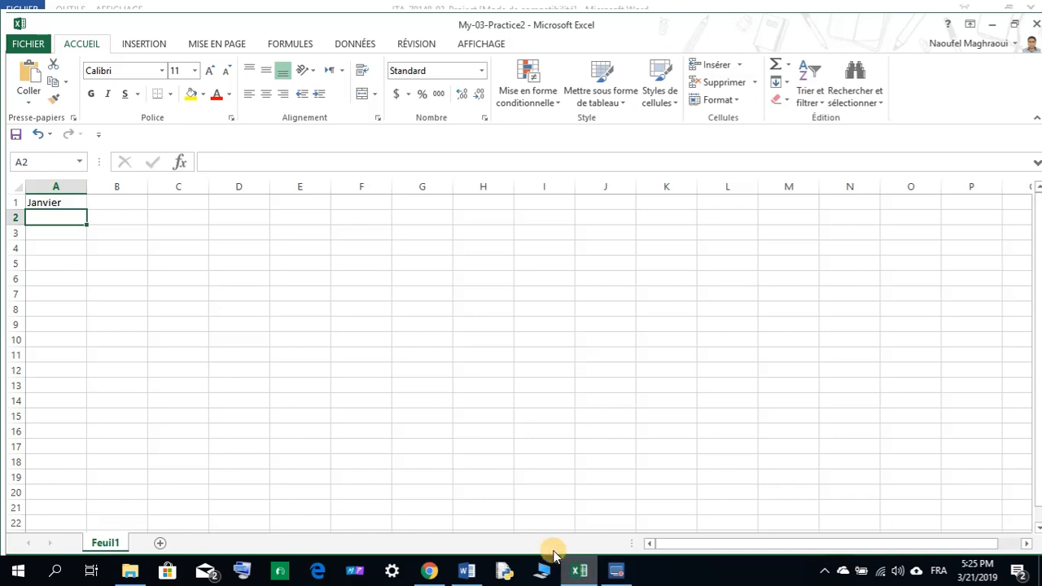
click(62, 203)
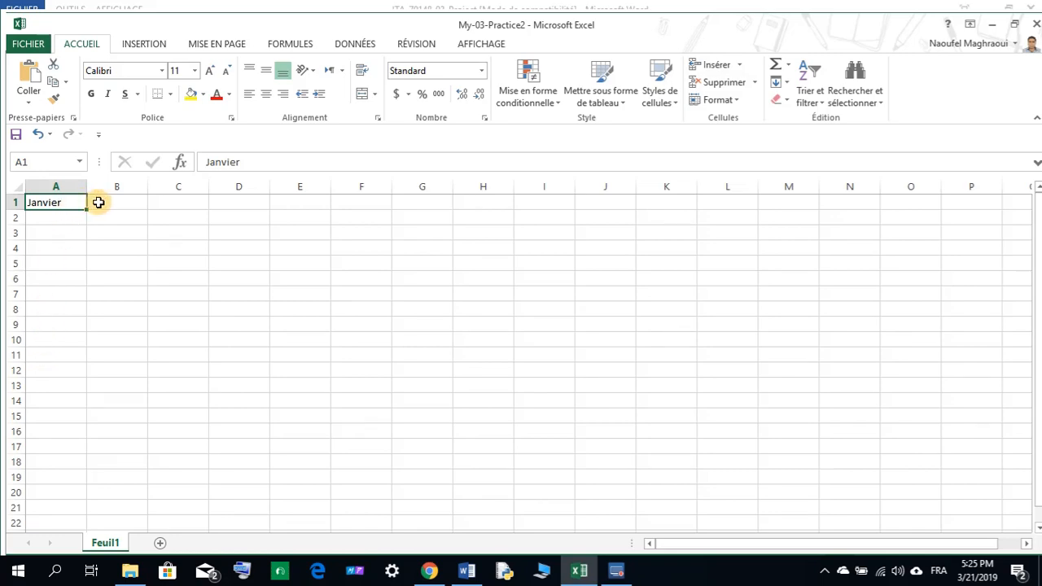
click(462, 576)
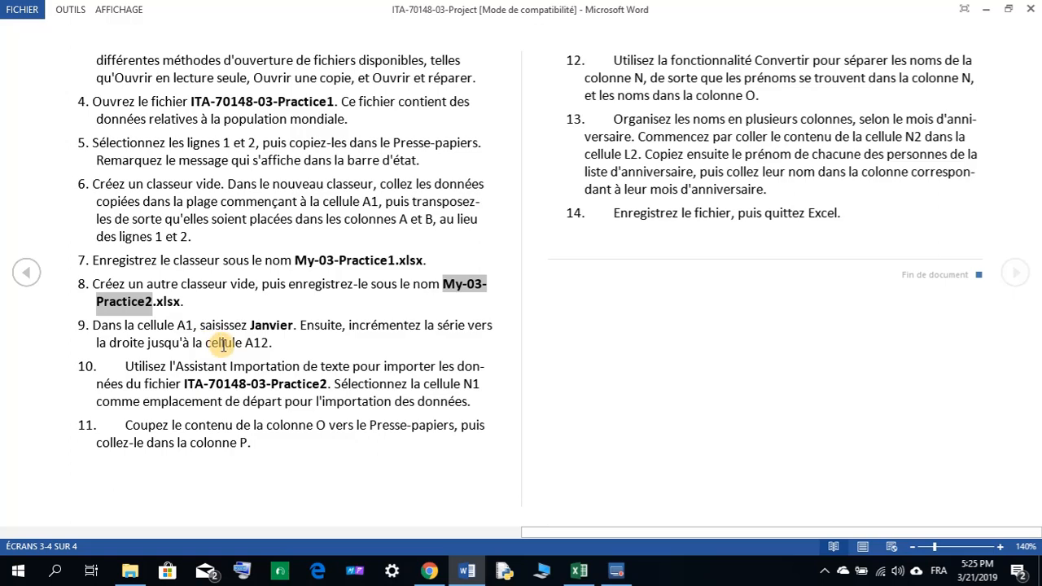
click(467, 572)
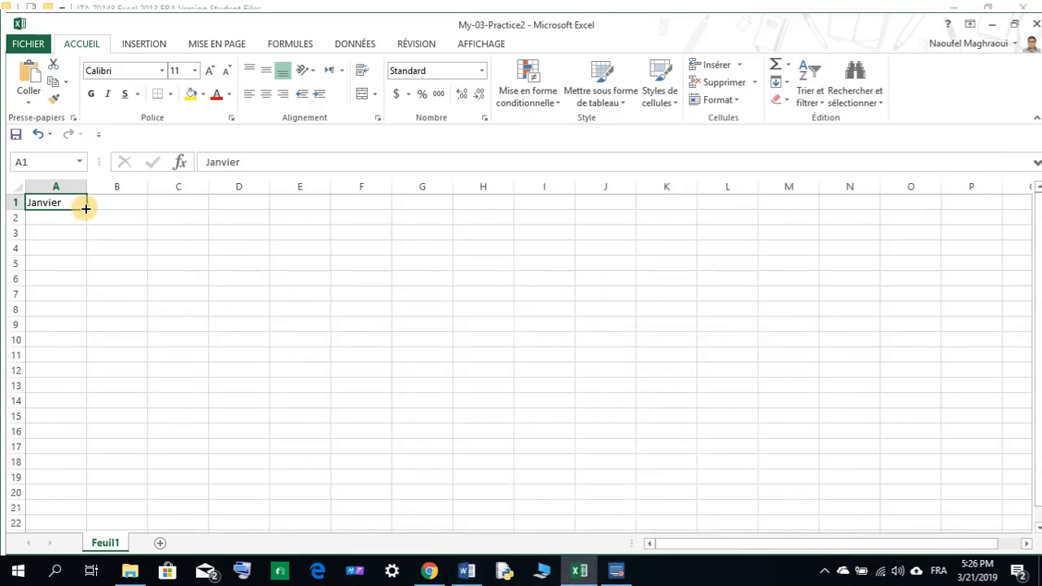
drag(85, 208, 69, 378)
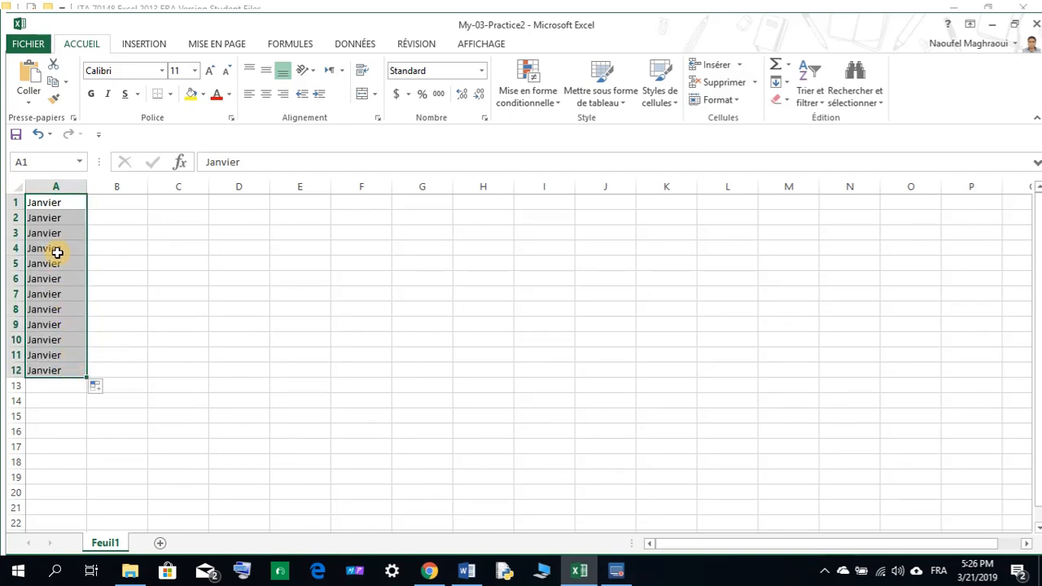
click(37, 134)
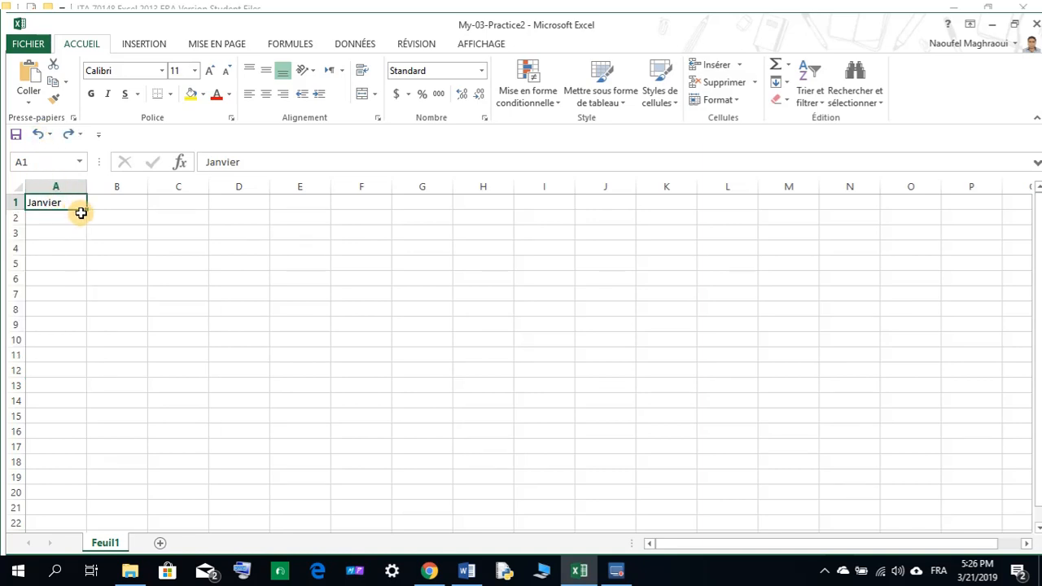
Step: Try to extend Janvier across row 1 to I1 and again only to B1, undoing each fill
drag(90, 209, 581, 205)
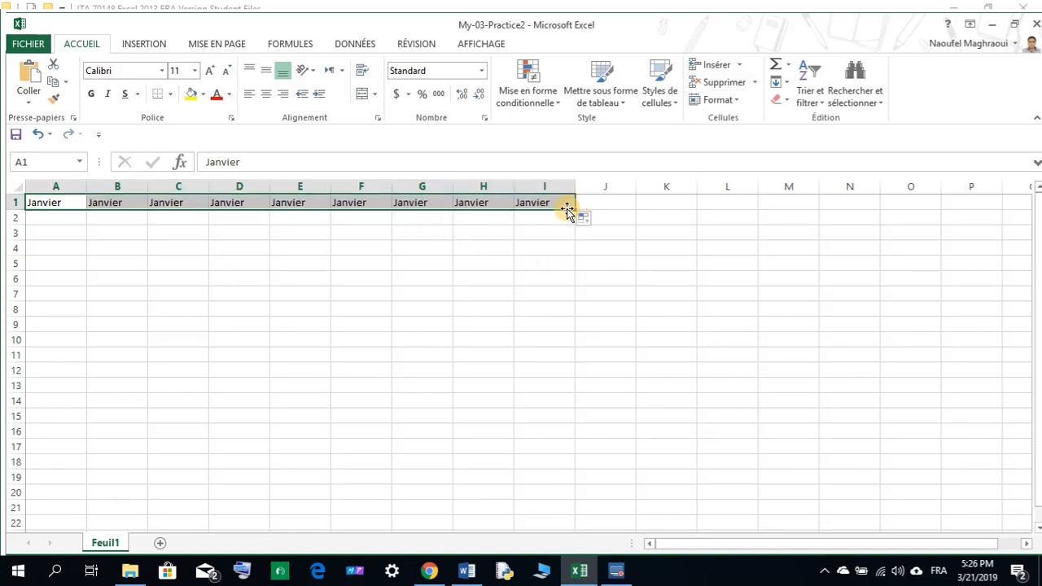
click(286, 266)
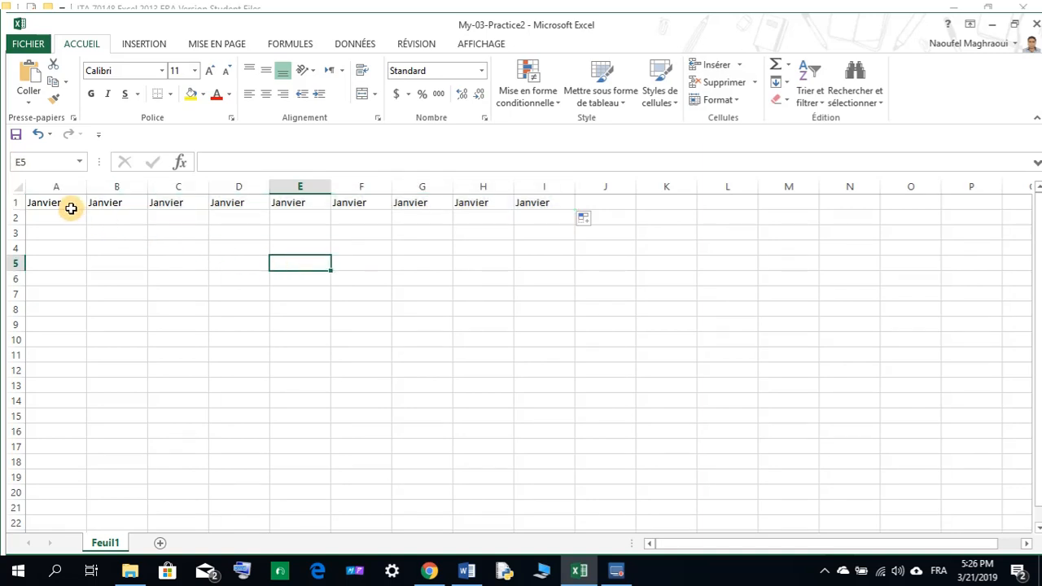
click(39, 133)
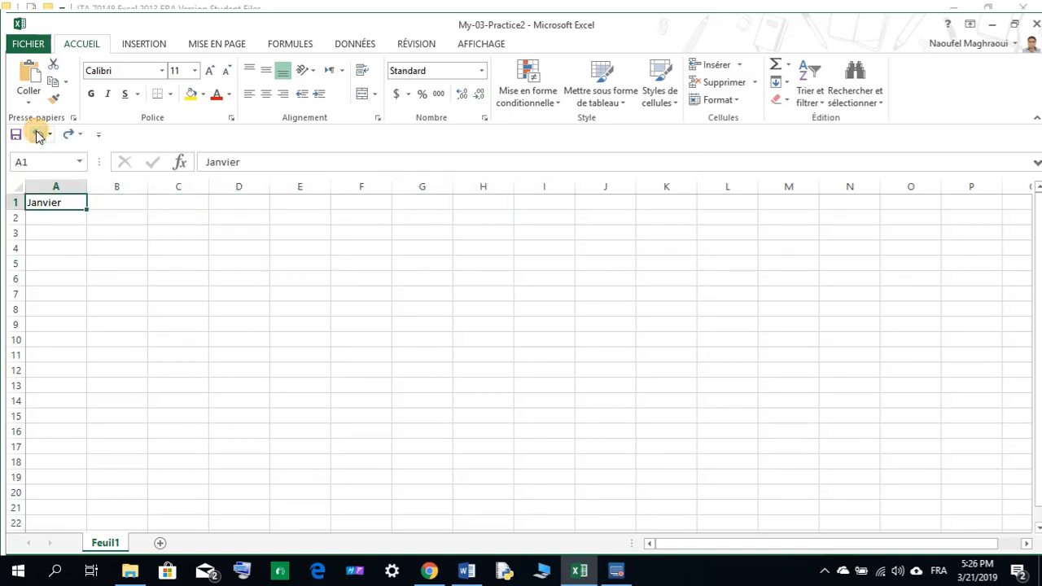
drag(85, 210, 152, 204)
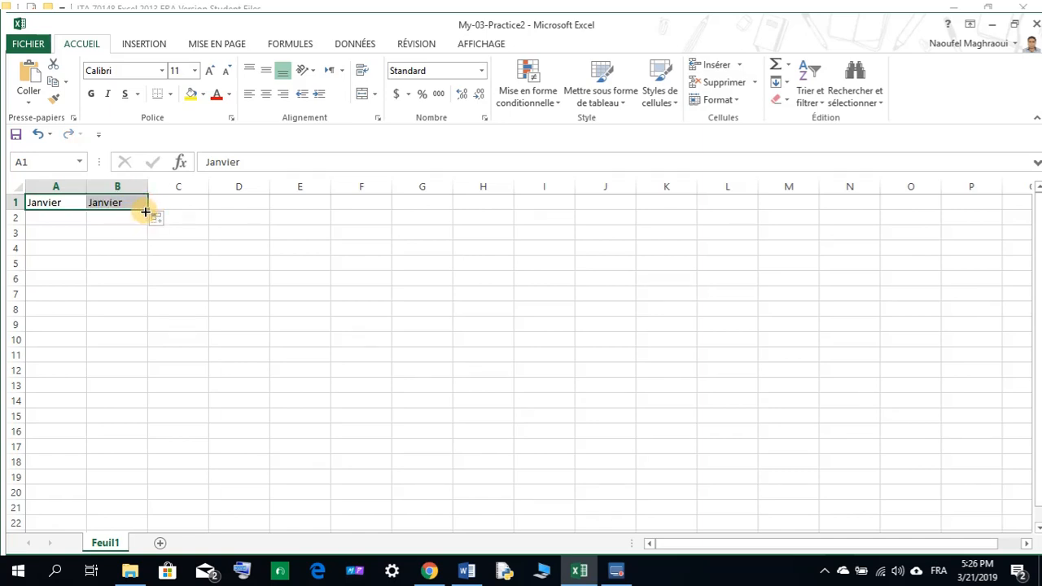
click(43, 137)
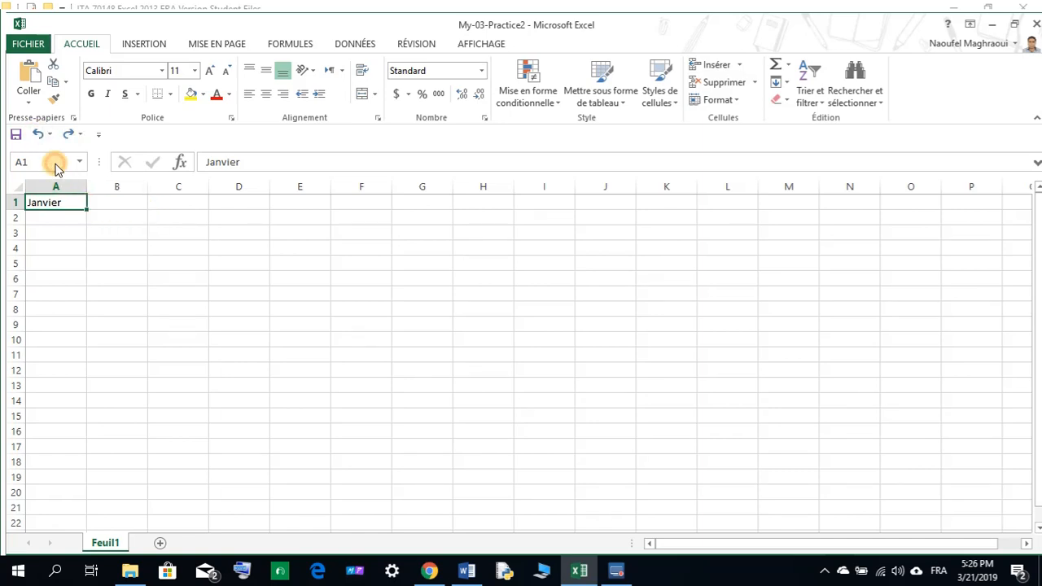
Step: Try to extend Janvier from A1 down to A6 and undo the fill
drag(86, 210, 84, 279)
click(57, 208)
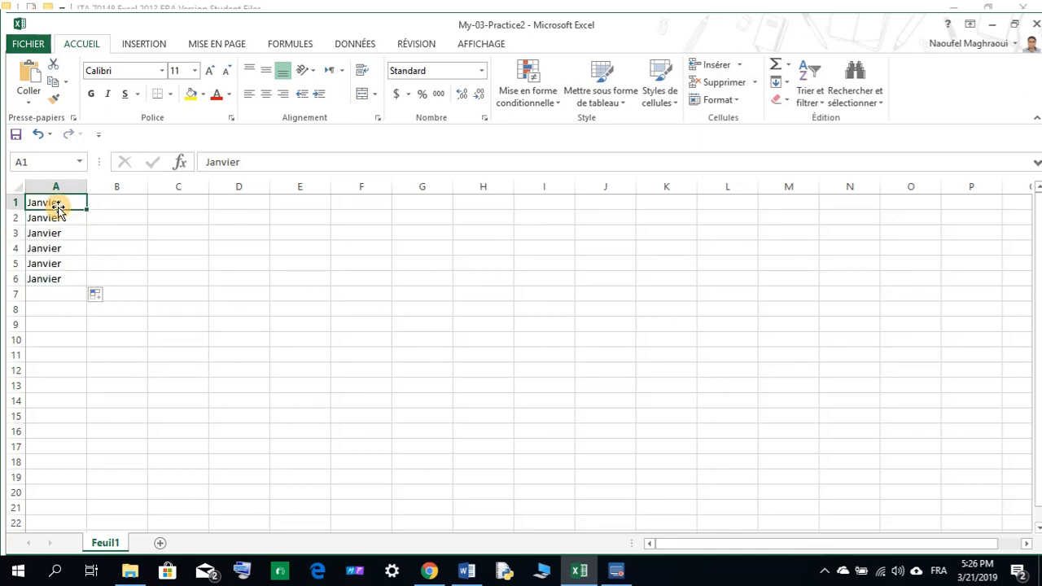
click(37, 133)
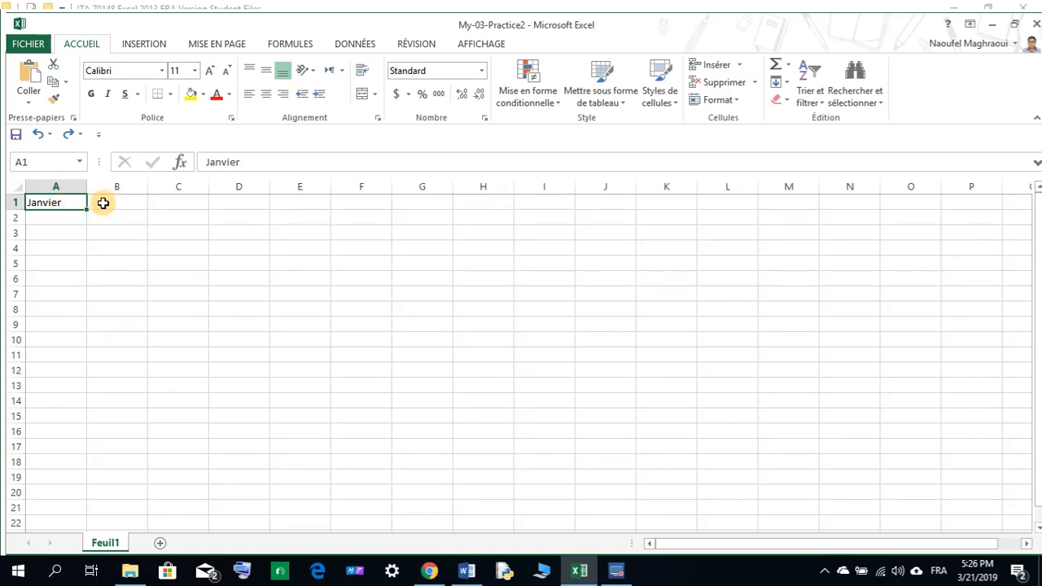
Step: Enter Février in cell B1 beside Janvier
click(104, 202)
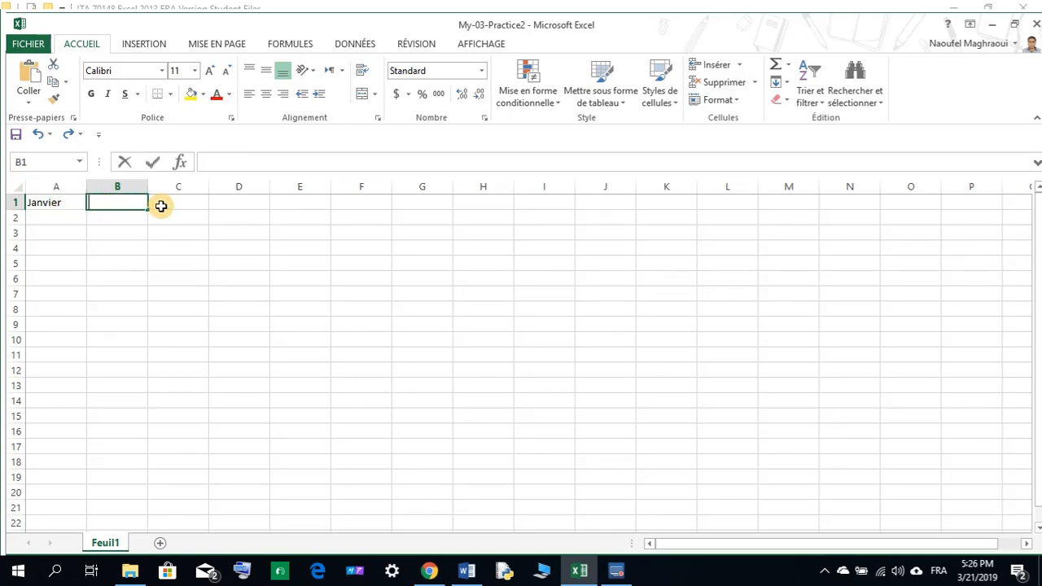
text(Févrie)
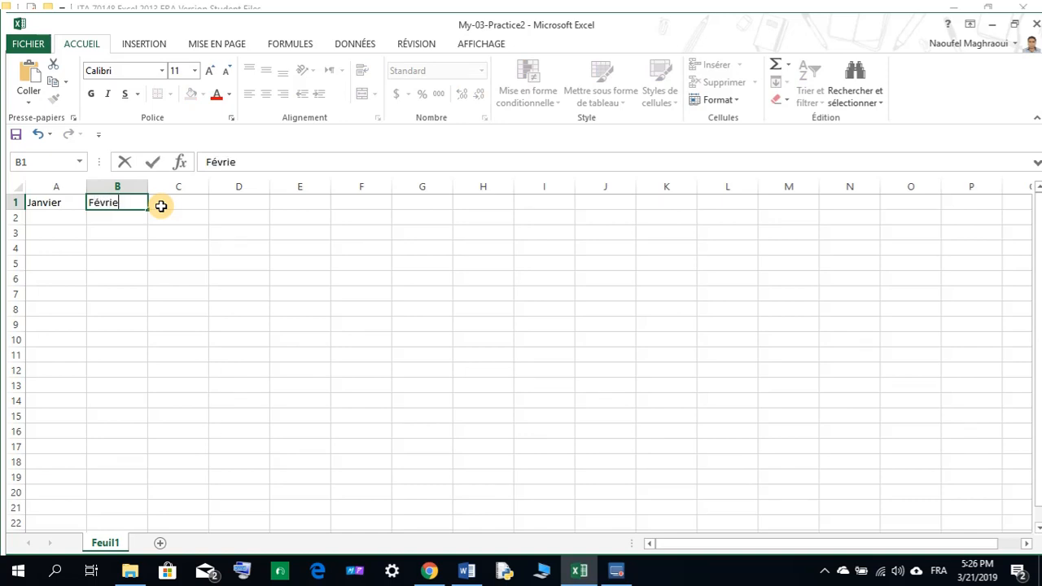
text(r)
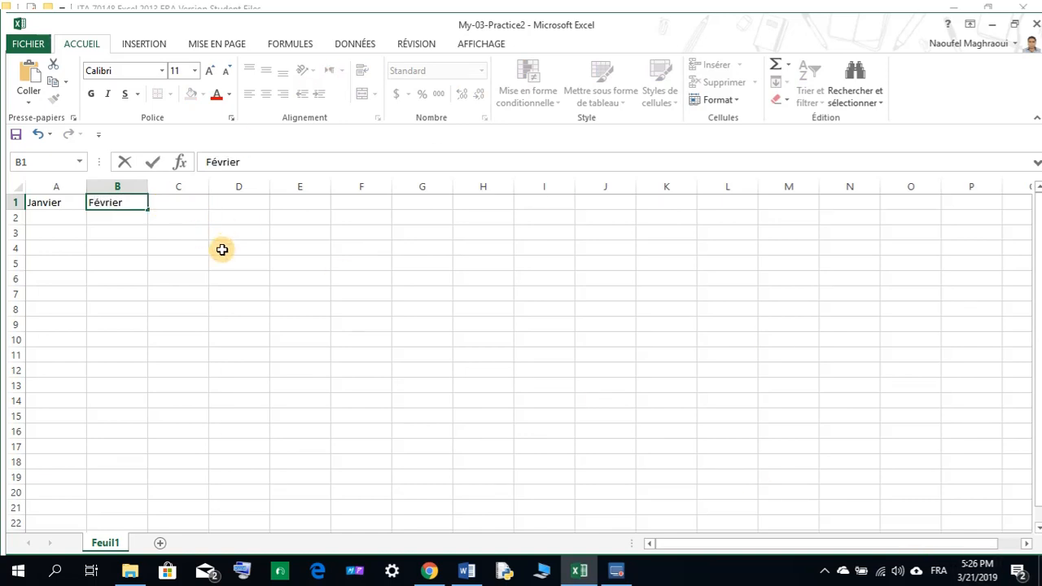
click(219, 254)
Step: Try to extend the Janvier and Février pair across row 1 to F1, then undo the fill and both month entries
click(65, 203)
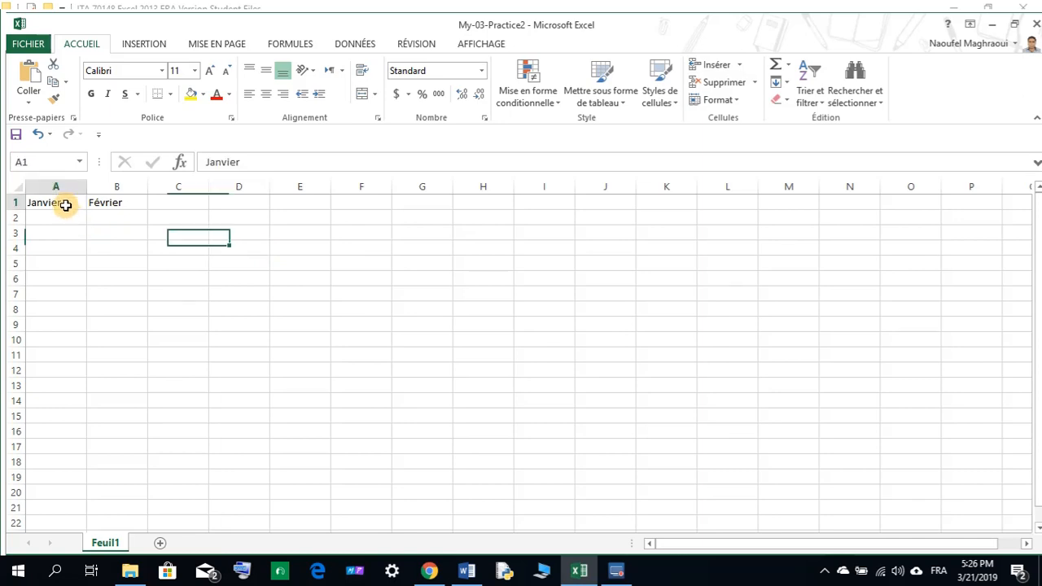
drag(65, 204, 419, 211)
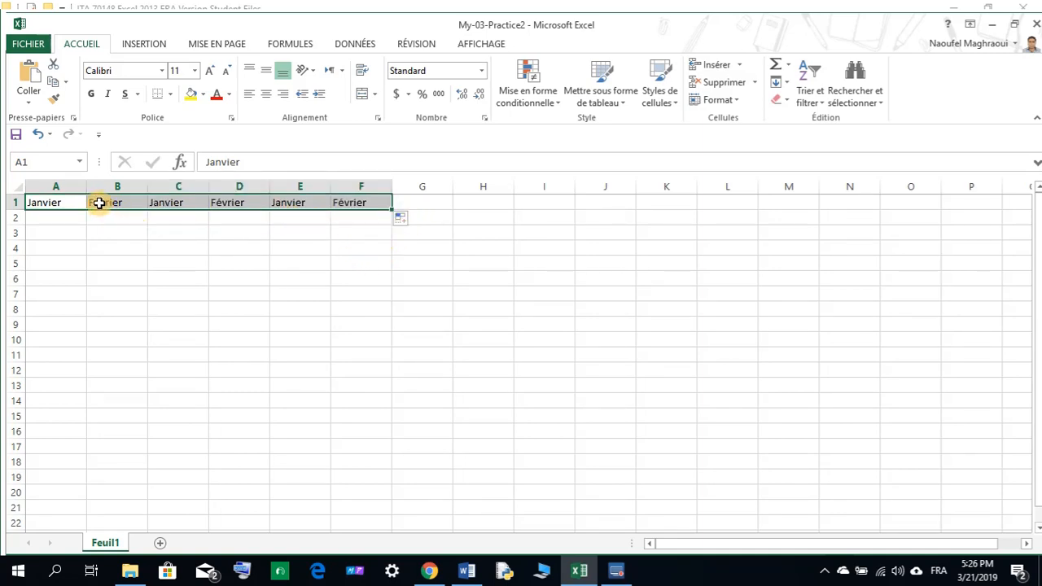
click(37, 134)
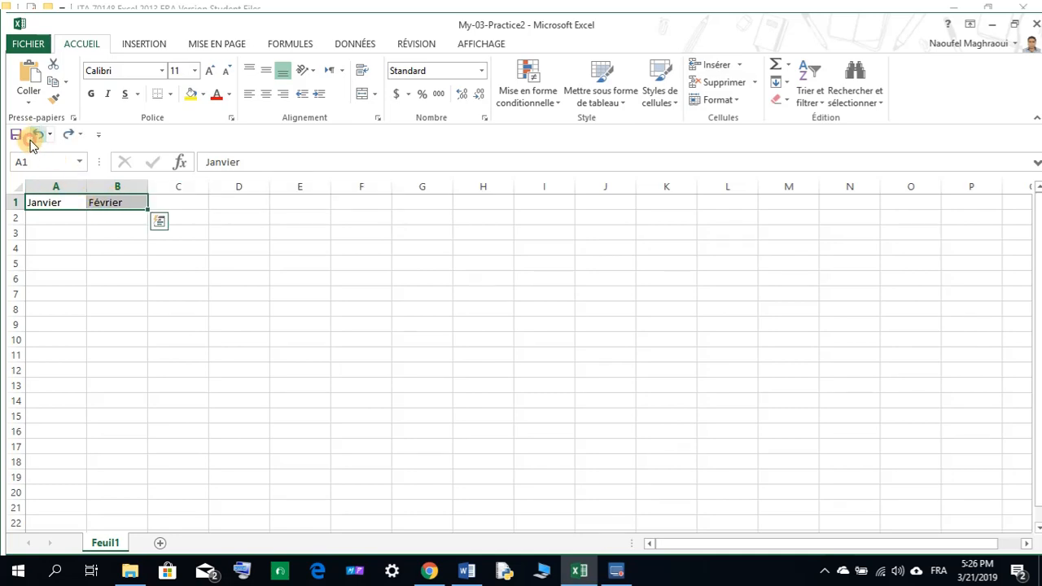
click(41, 135)
click(40, 135)
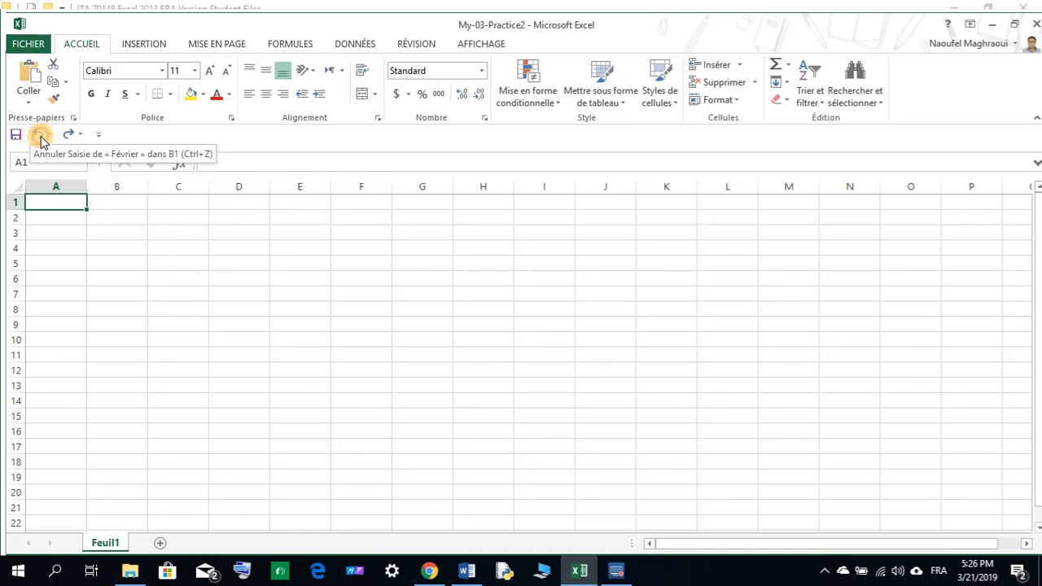
Step: Copy the word Janvier from instruction 9 in the Word project document and paste it into cell A1 of the Excel workbook, matching destination formatting
click(467, 573)
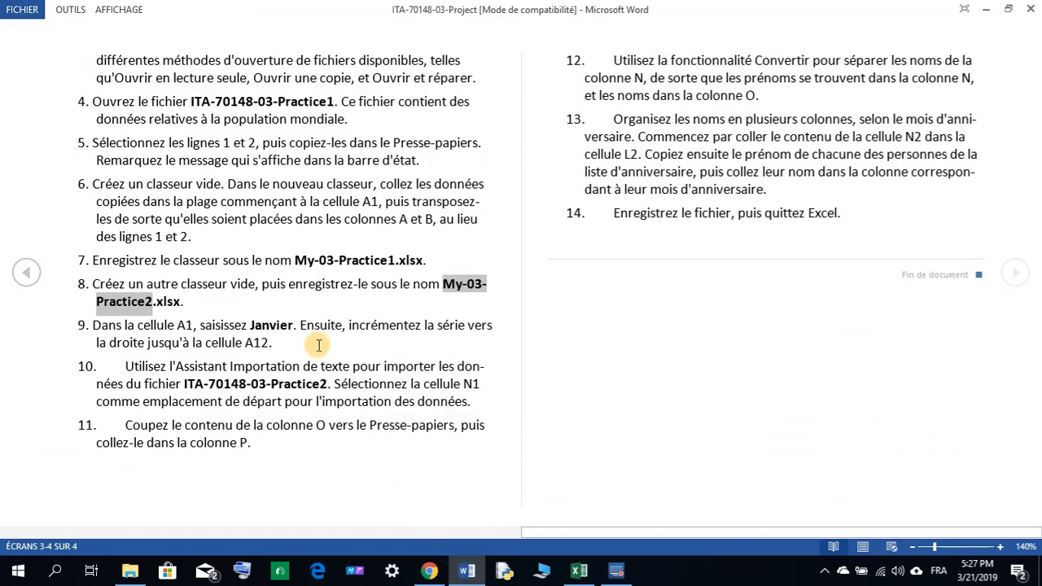
click(251, 325)
drag(251, 325, 288, 326)
right_click(287, 326)
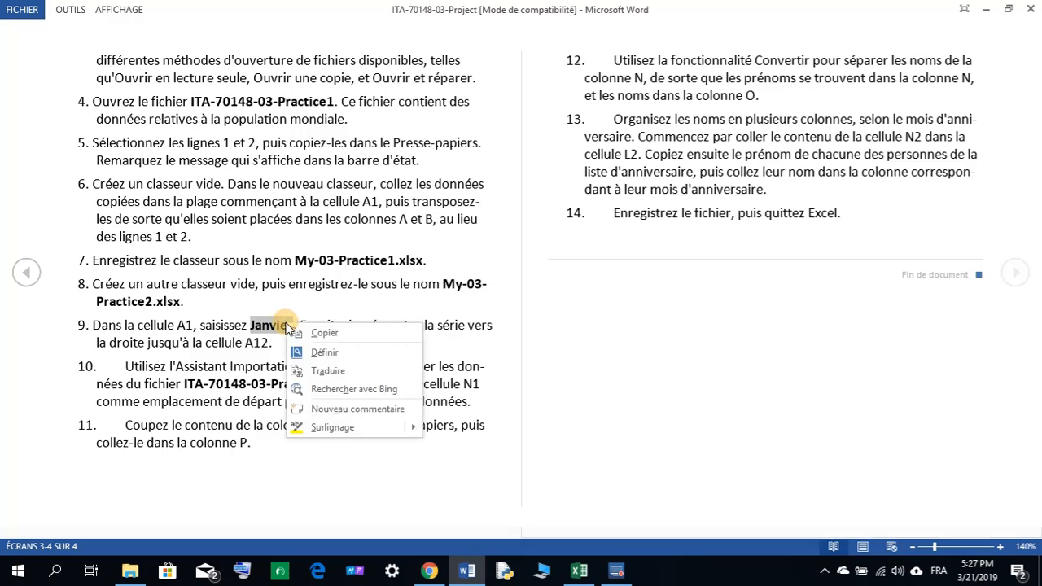
click(324, 335)
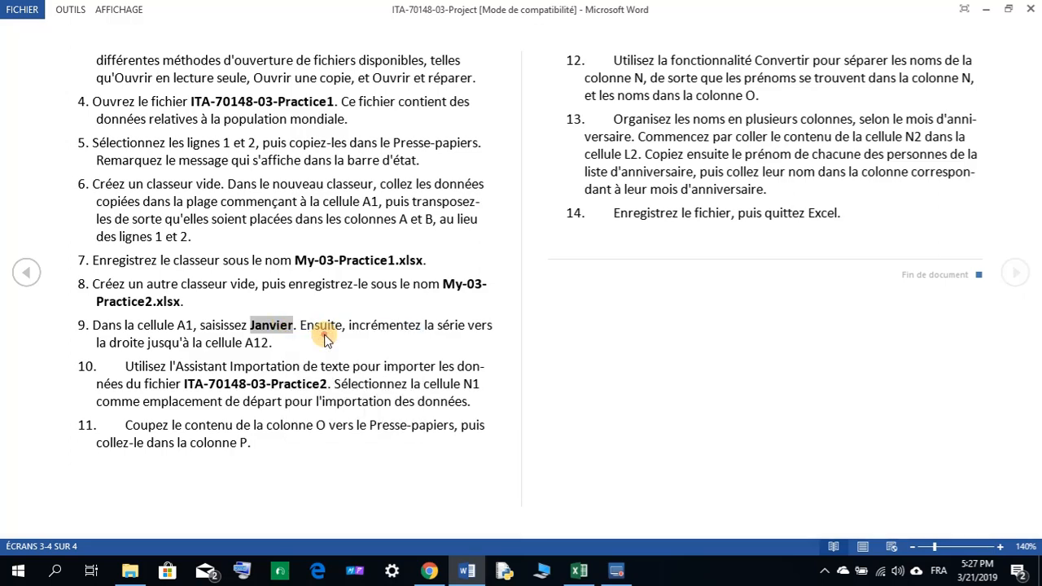
click(579, 571)
right_click(58, 203)
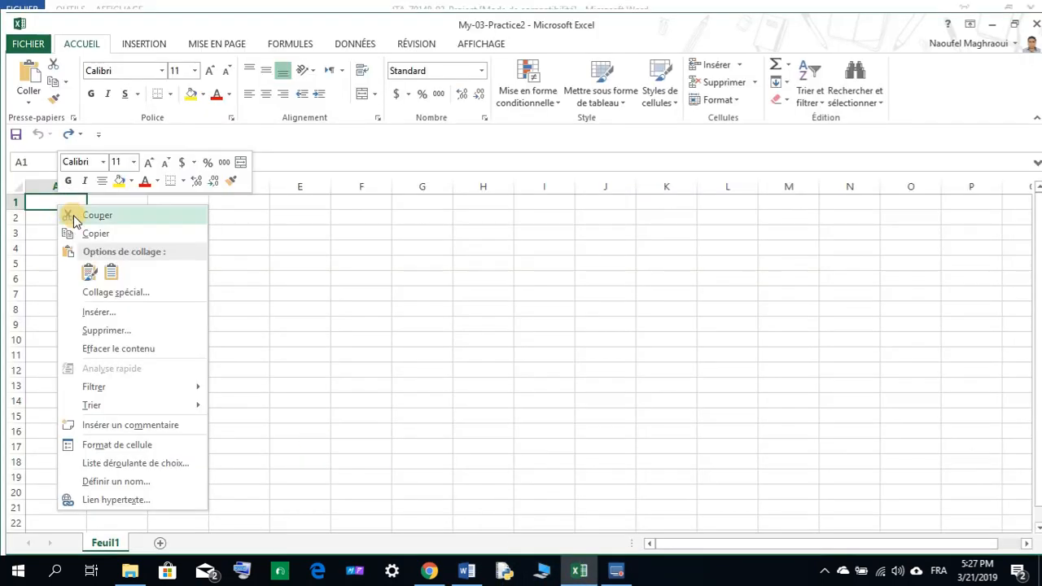
click(109, 274)
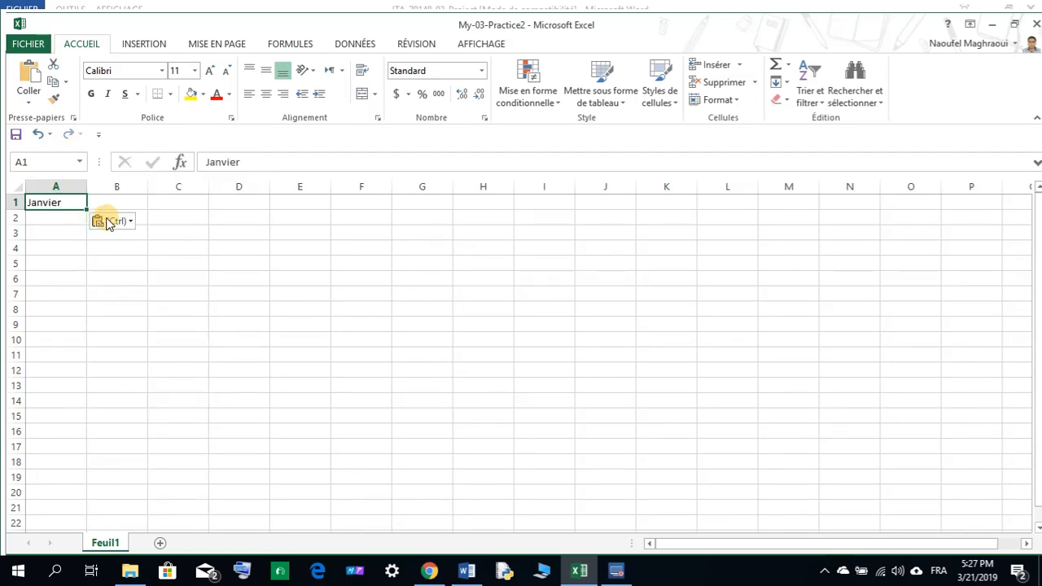
Step: Try to extend Janvier from A1 down to A10, then clear the filled range
click(123, 221)
click(87, 211)
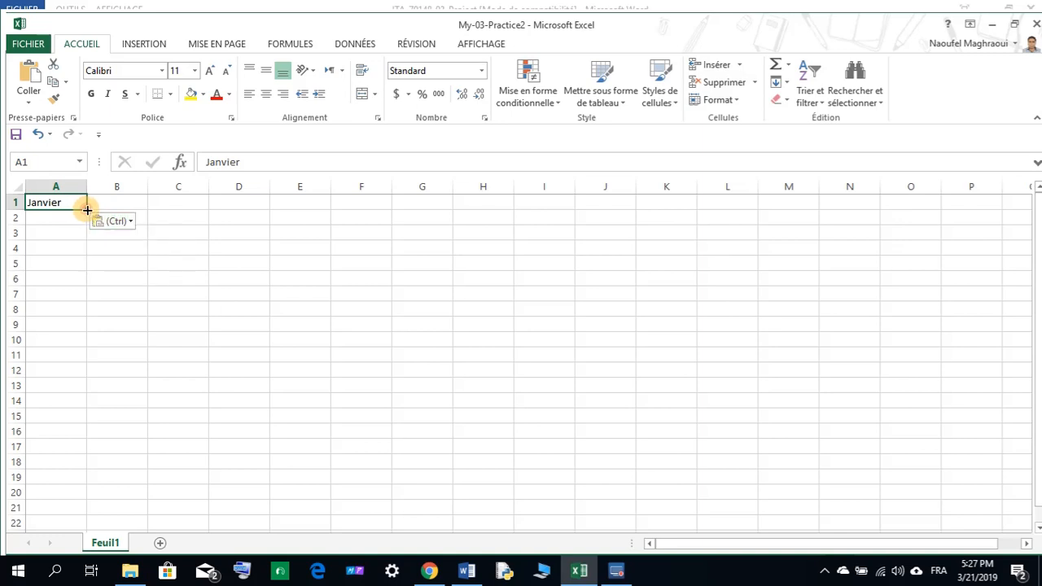
drag(87, 211, 81, 348)
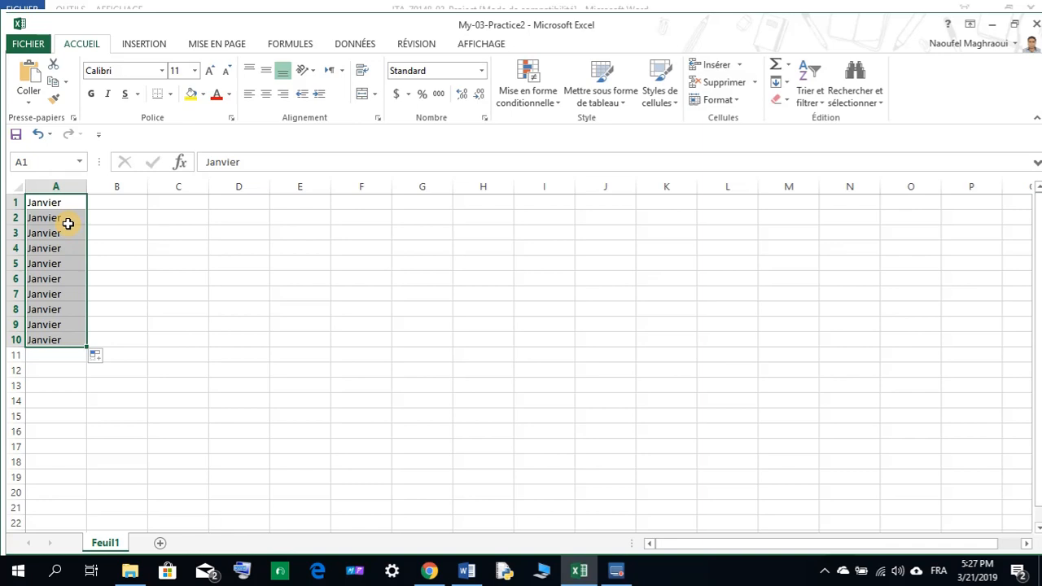
click(65, 218)
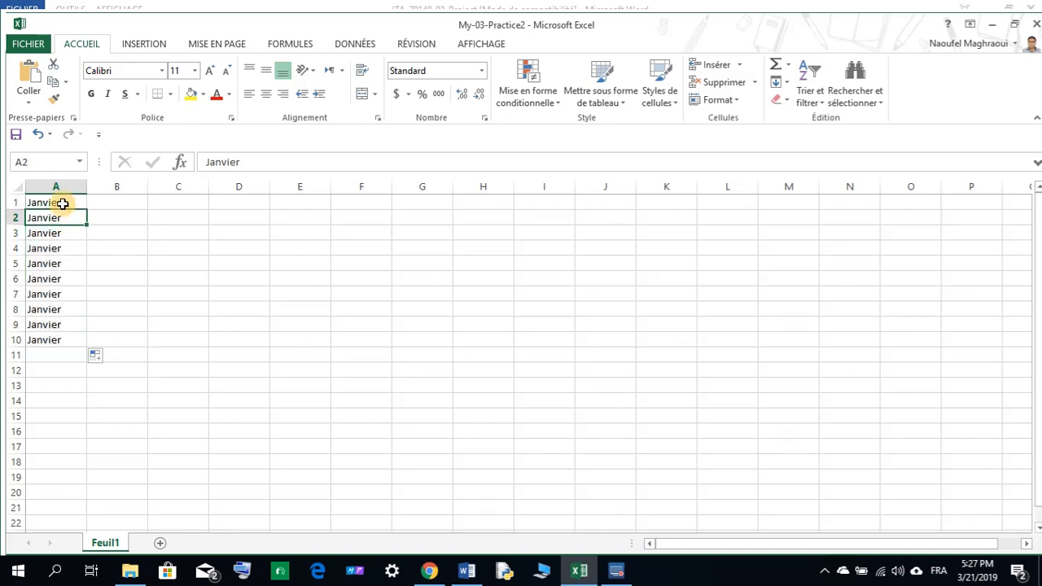
drag(63, 203, 62, 339)
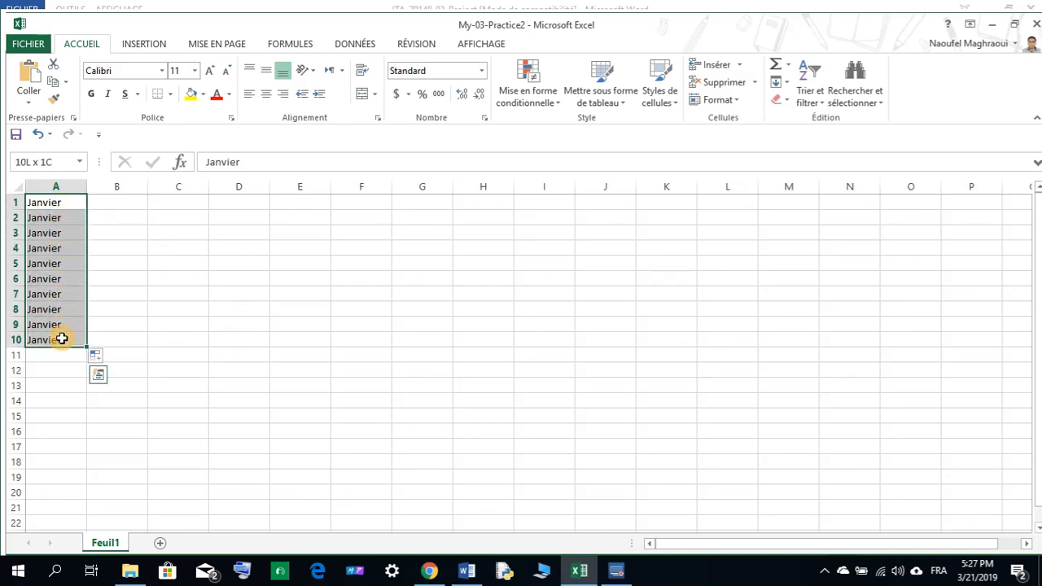
key(Delete)
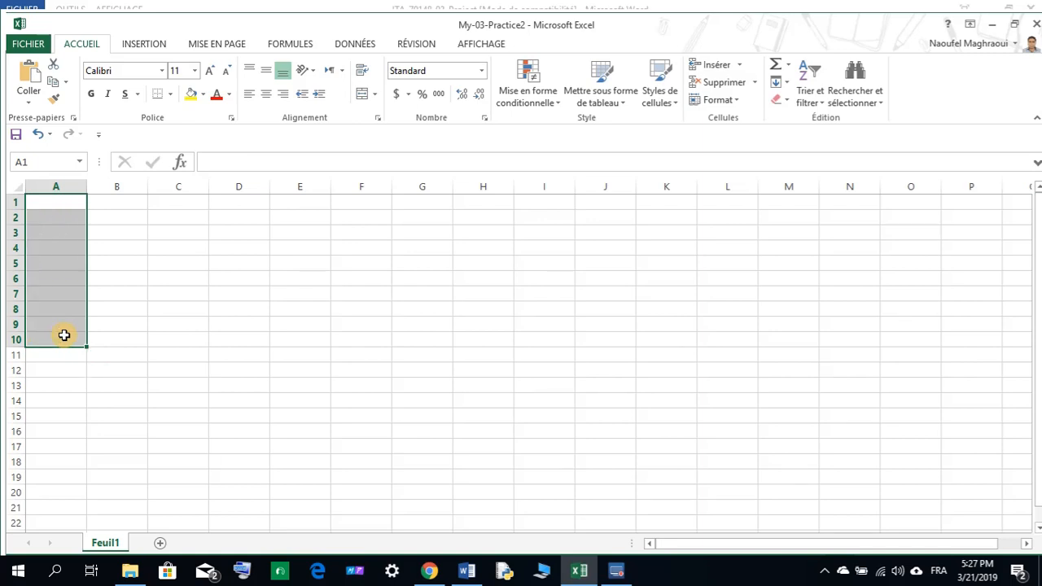
Step: Enter January in cell A1 and extend the month series down to A12
click(53, 205)
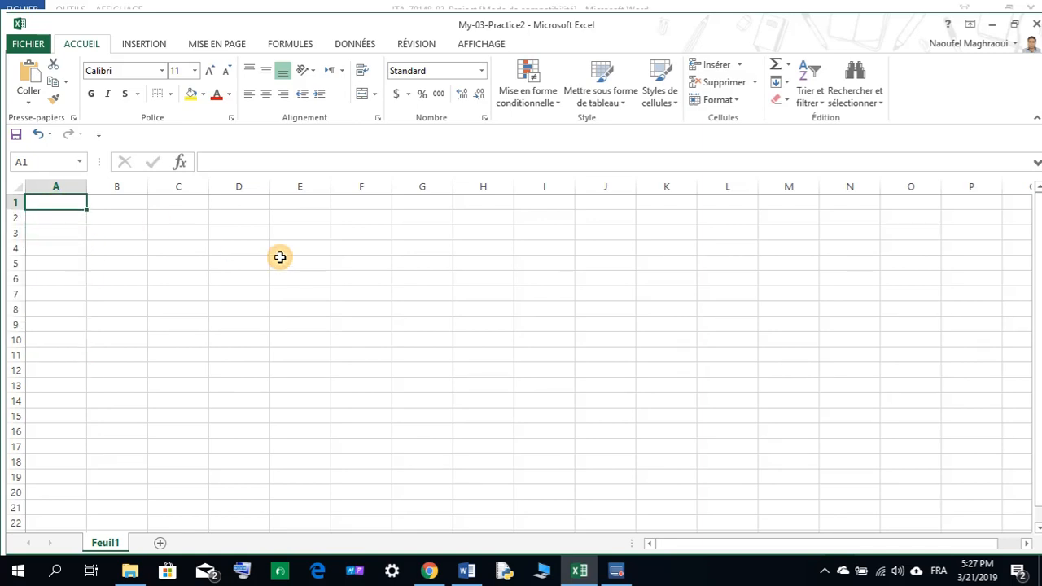
text(January)
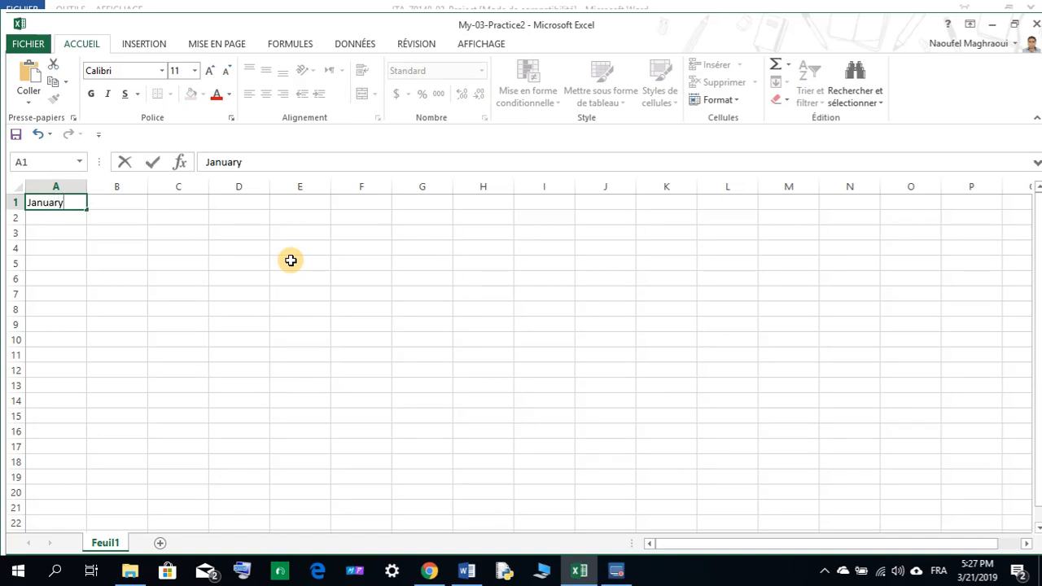
key(Return)
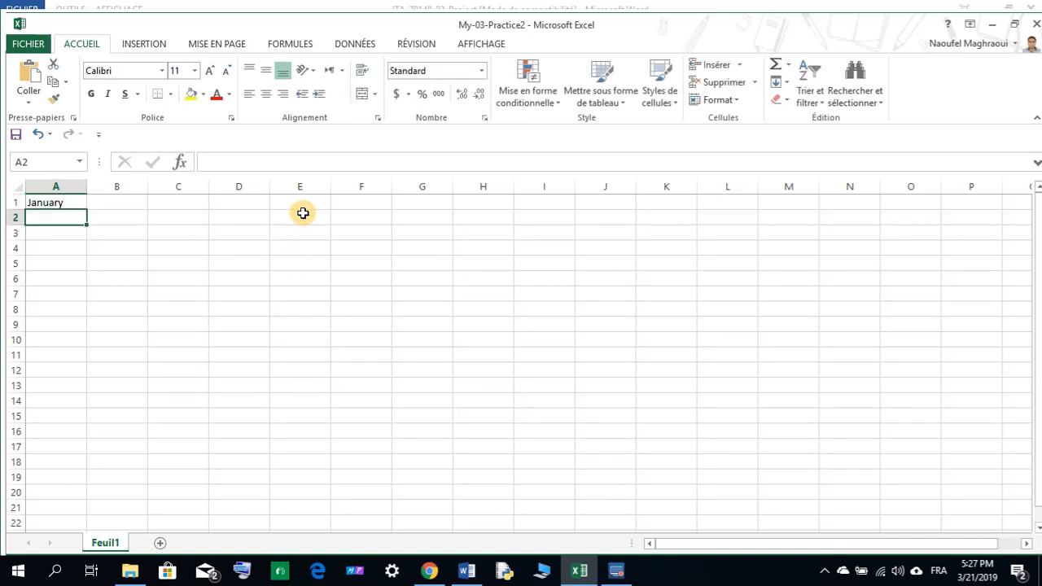
click(54, 204)
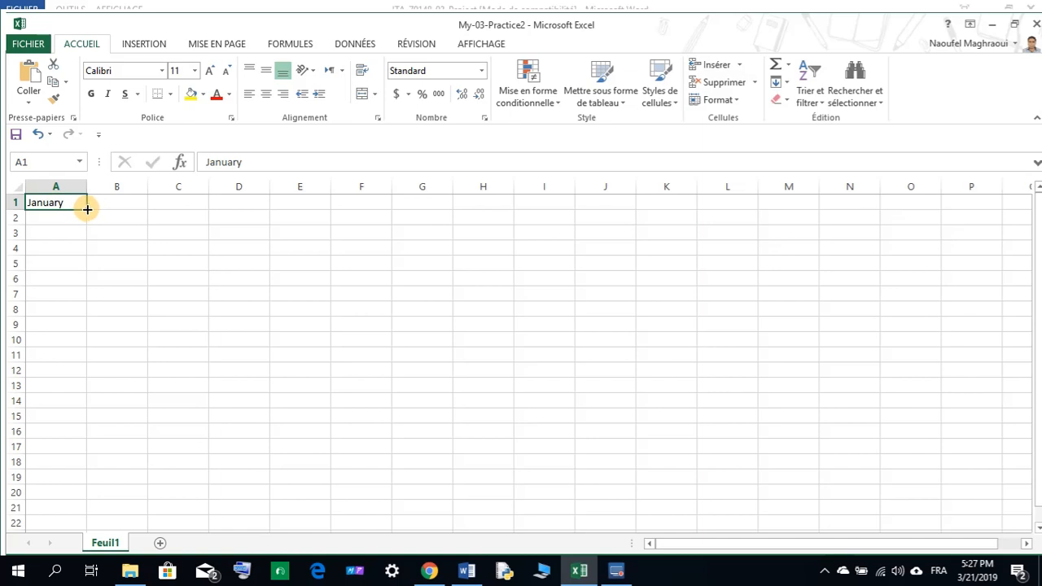
drag(87, 210, 73, 378)
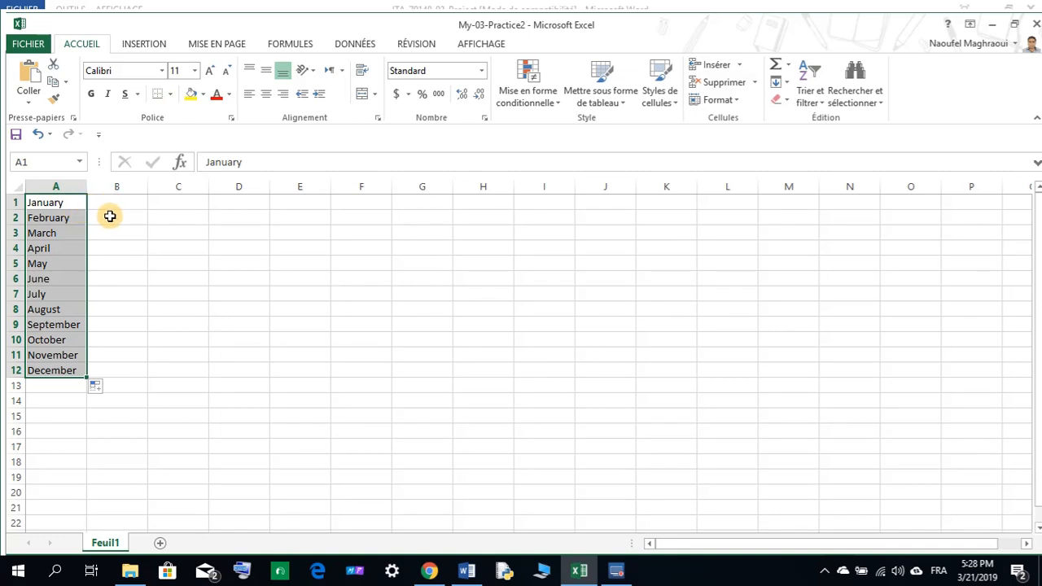
Step: Clear the English months from A1:A12 and enter Janvier in cell A1
click(69, 203)
drag(67, 203, 84, 354)
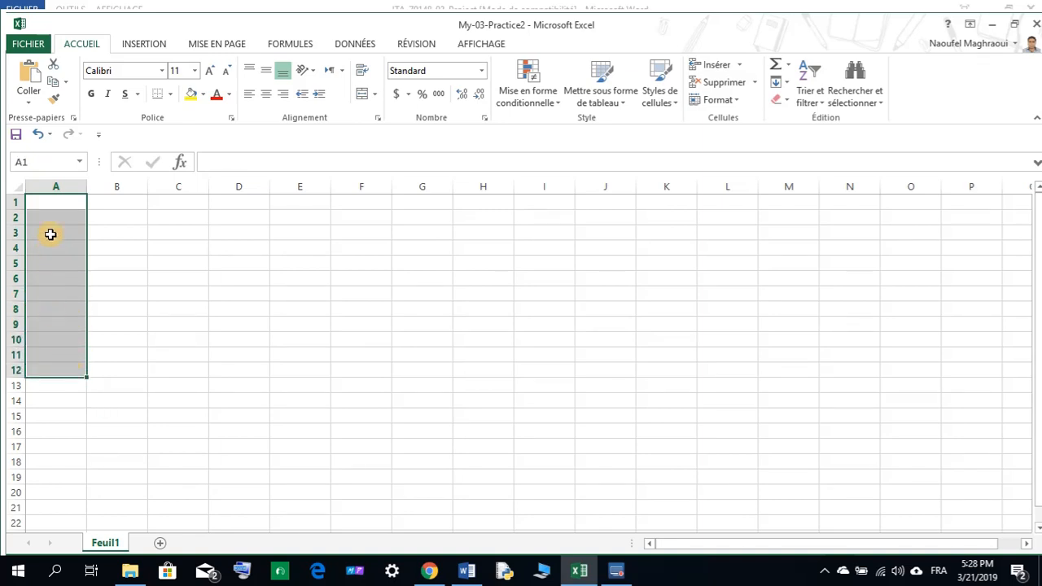
click(49, 205)
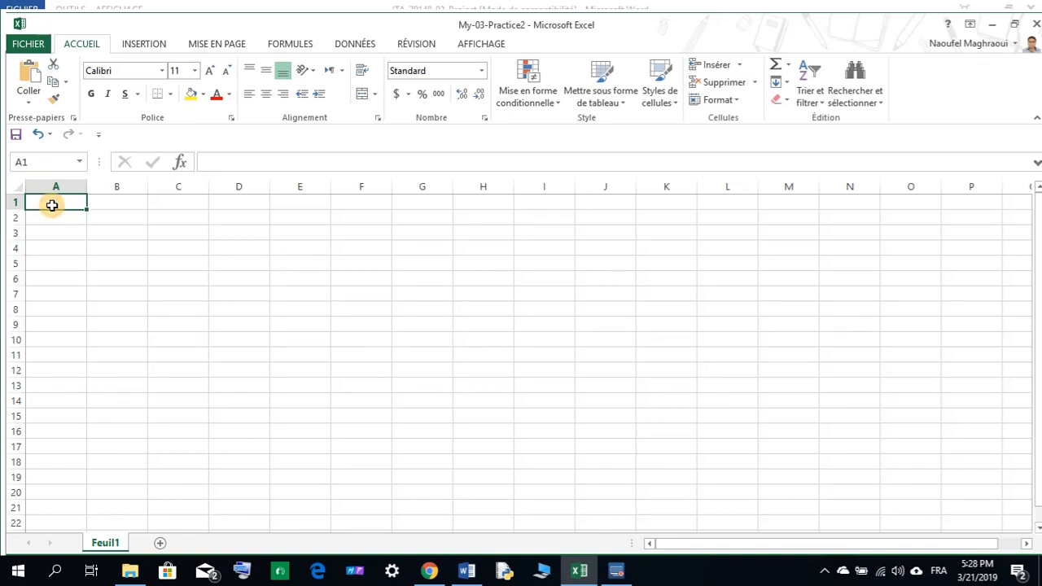
text(Janvier)
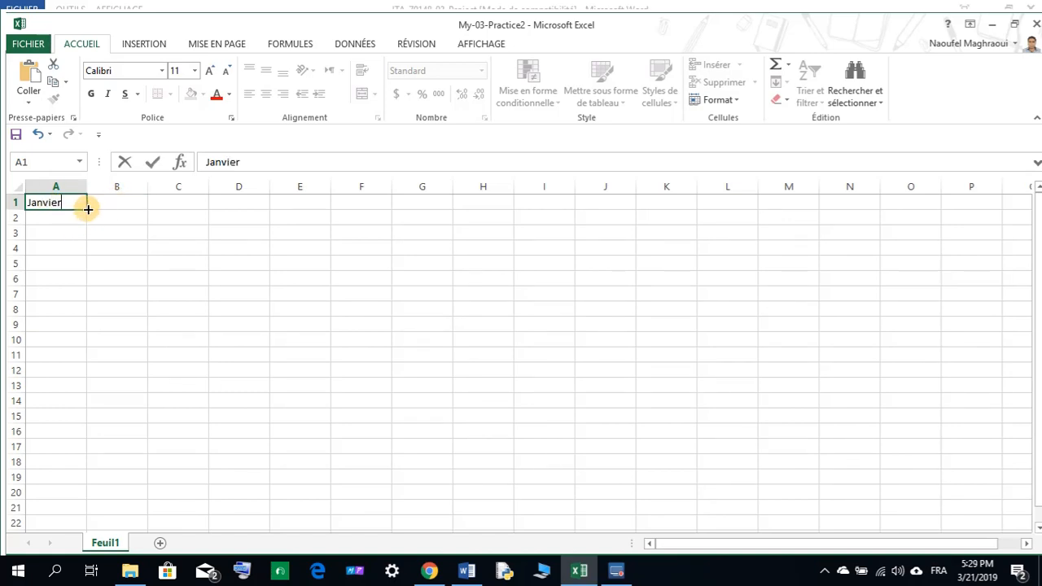
Step: Try to extend Janvier from A1 down to A9 and undo the fill
drag(87, 217, 79, 329)
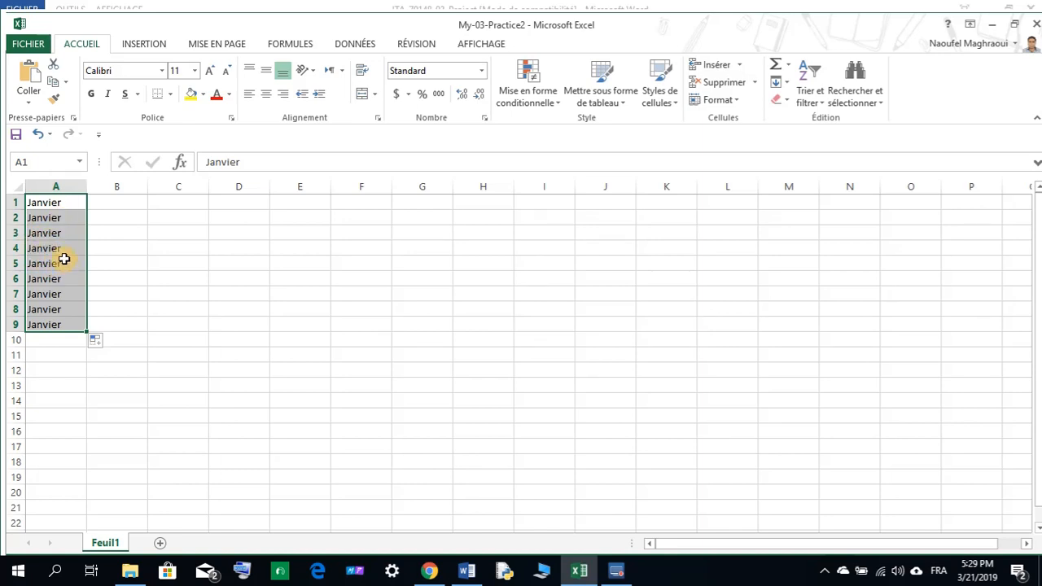
click(37, 133)
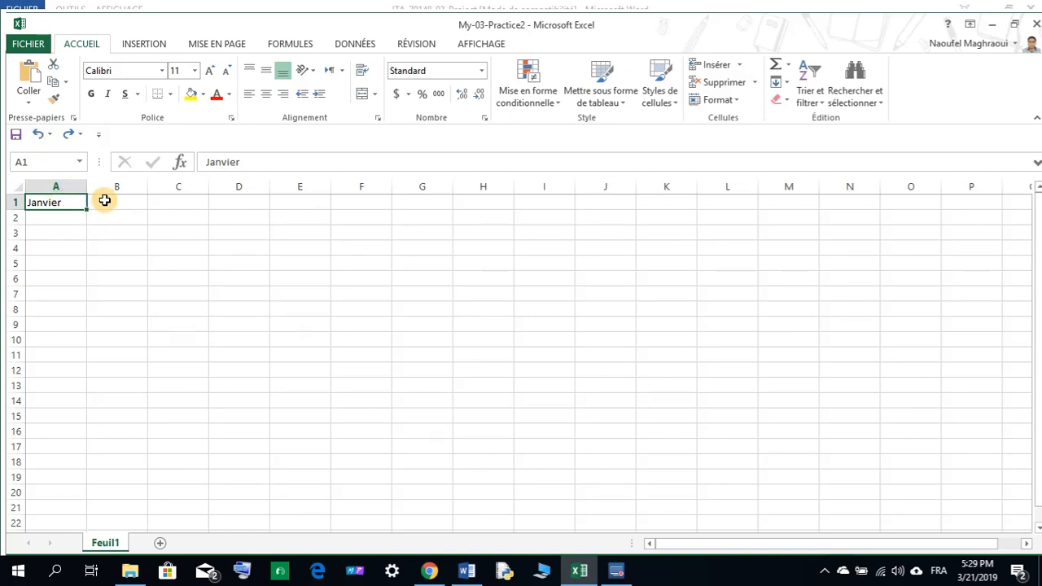
Step: Replace Janvier in cell A1 with January and fill the months down column A to A12
text(Janua)
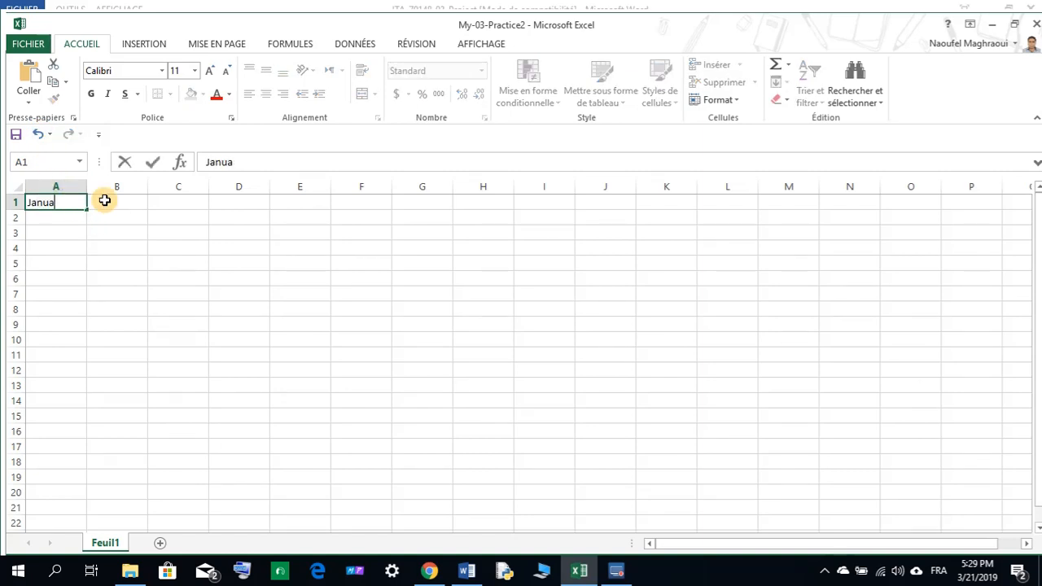
key(Return)
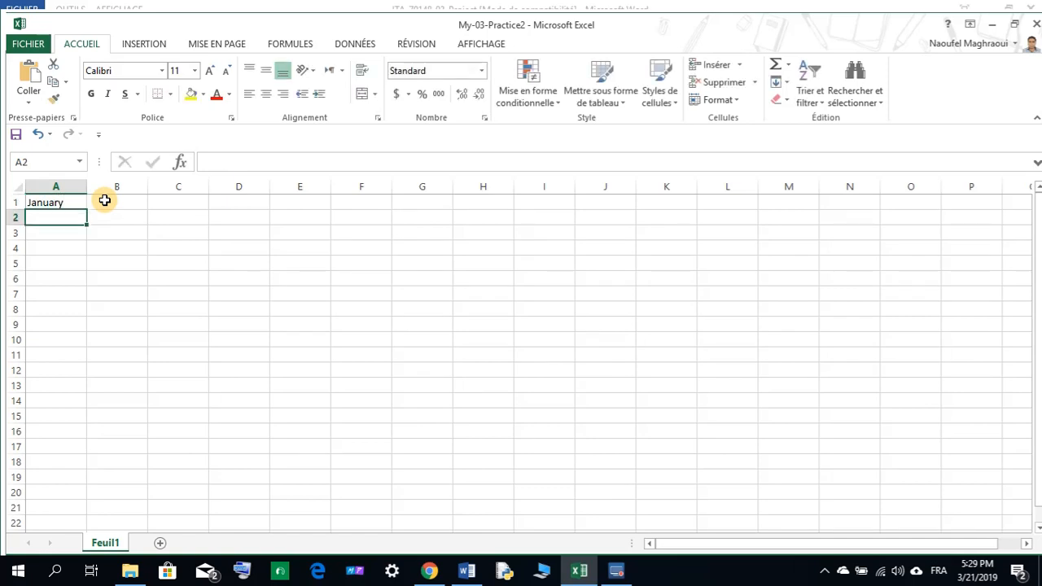
click(68, 202)
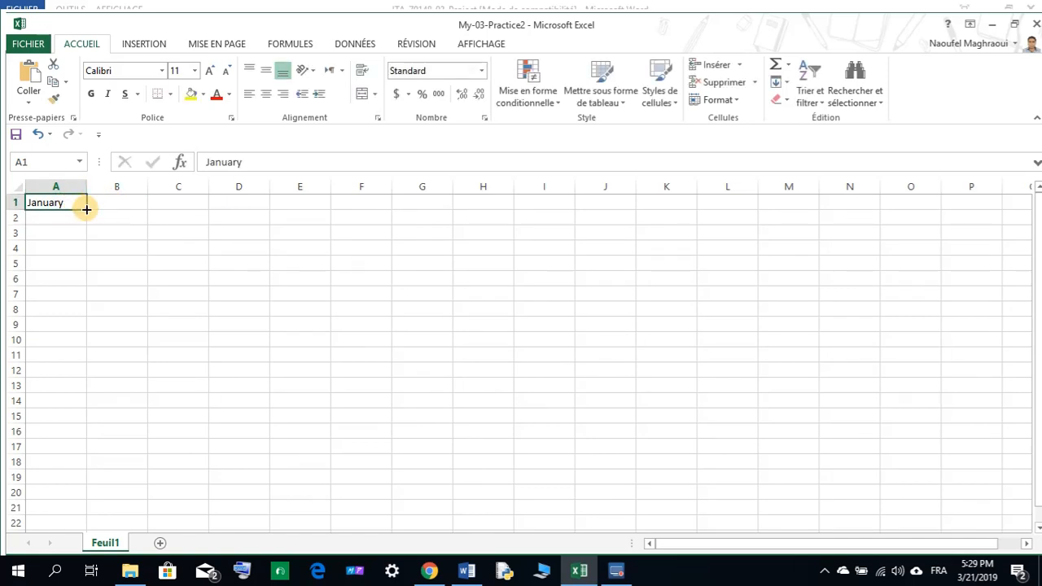
drag(86, 209, 85, 374)
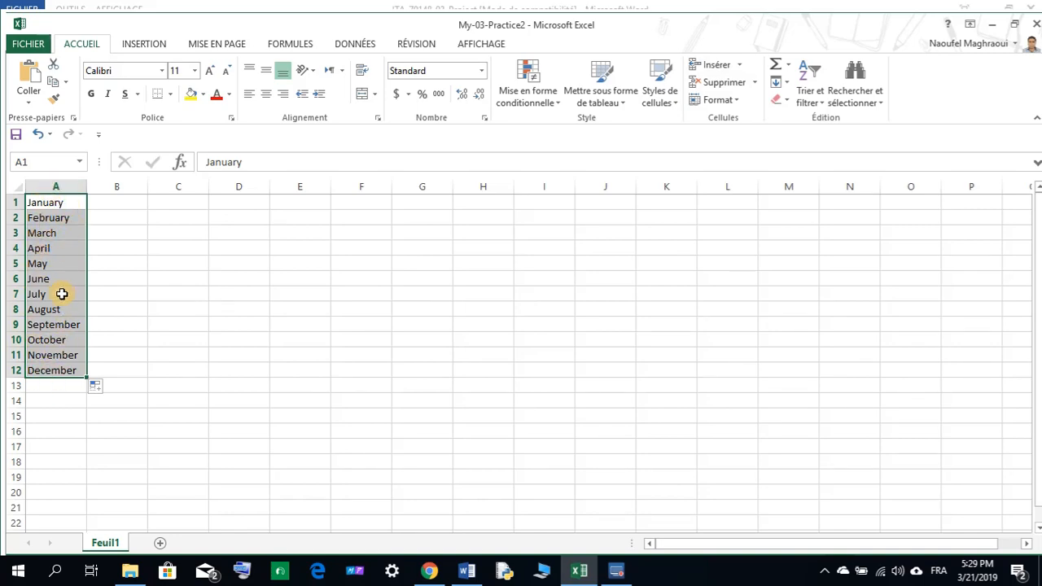
Step: Read instruction 10 in Word about importing ITA-70148-03-Practice2, and locate its starting cell N1 in the Excel workbook
click(429, 572)
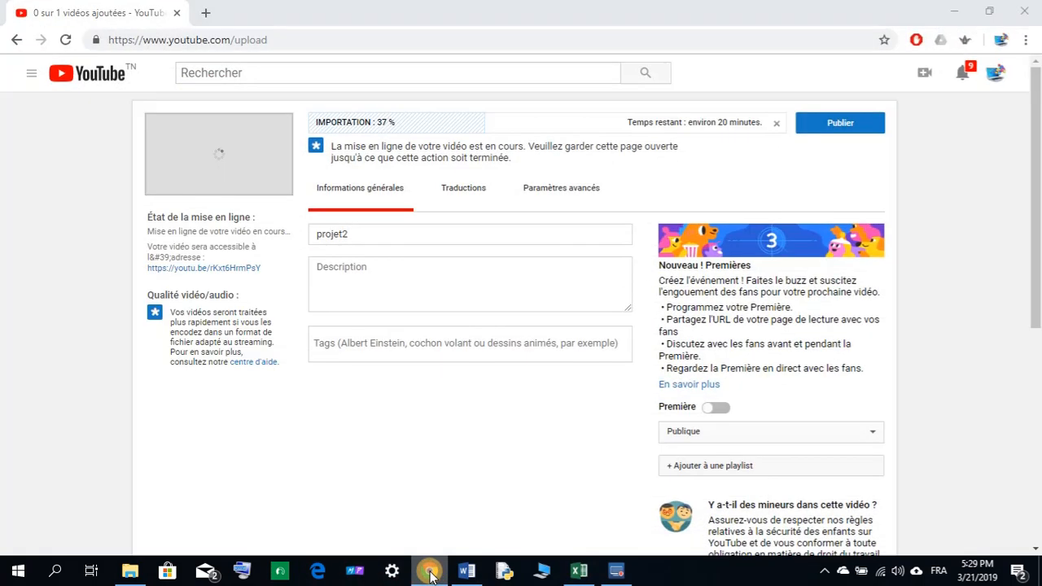
click(429, 572)
click(467, 572)
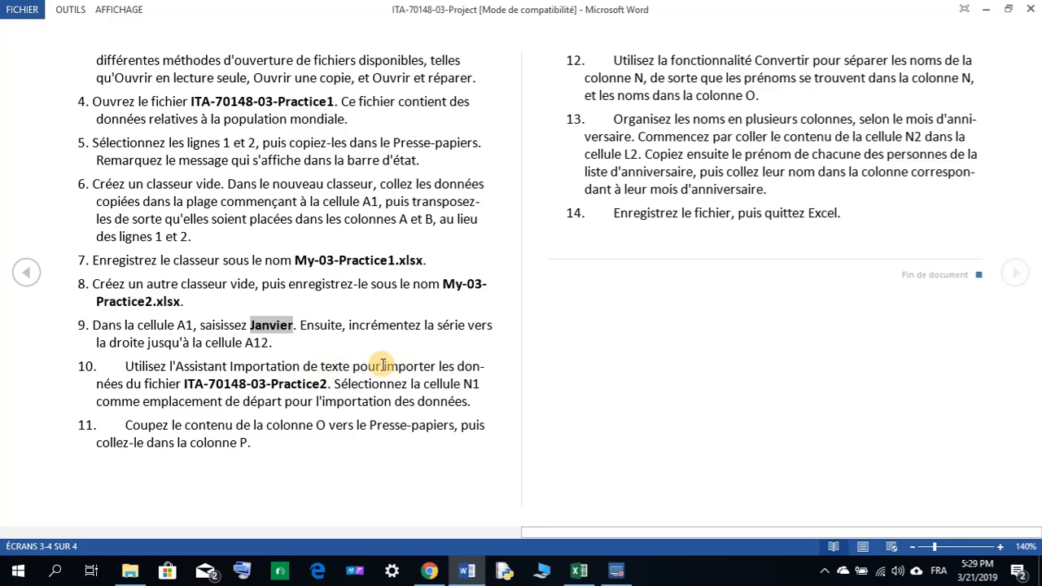
click(577, 574)
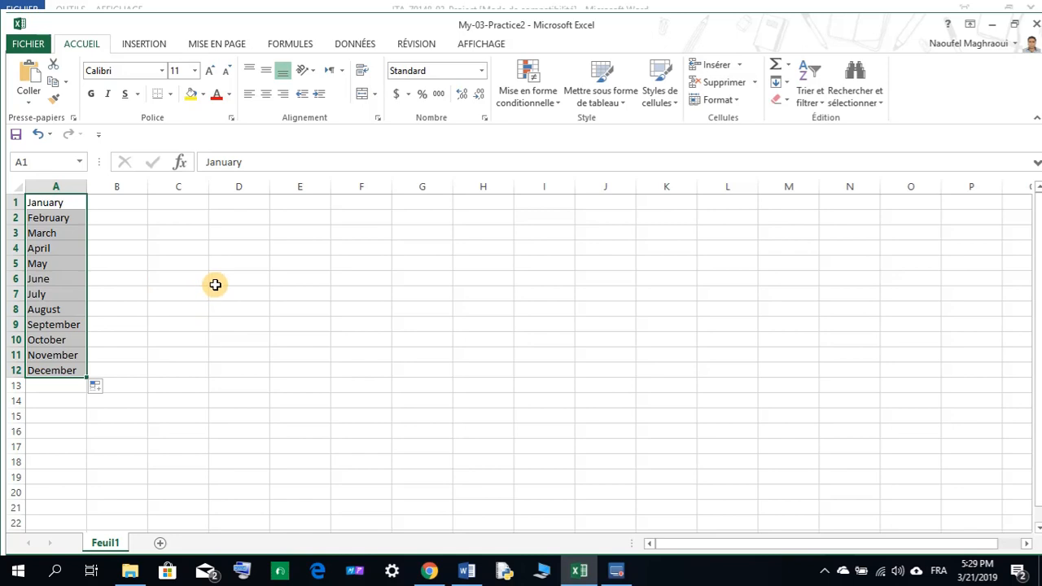
click(466, 571)
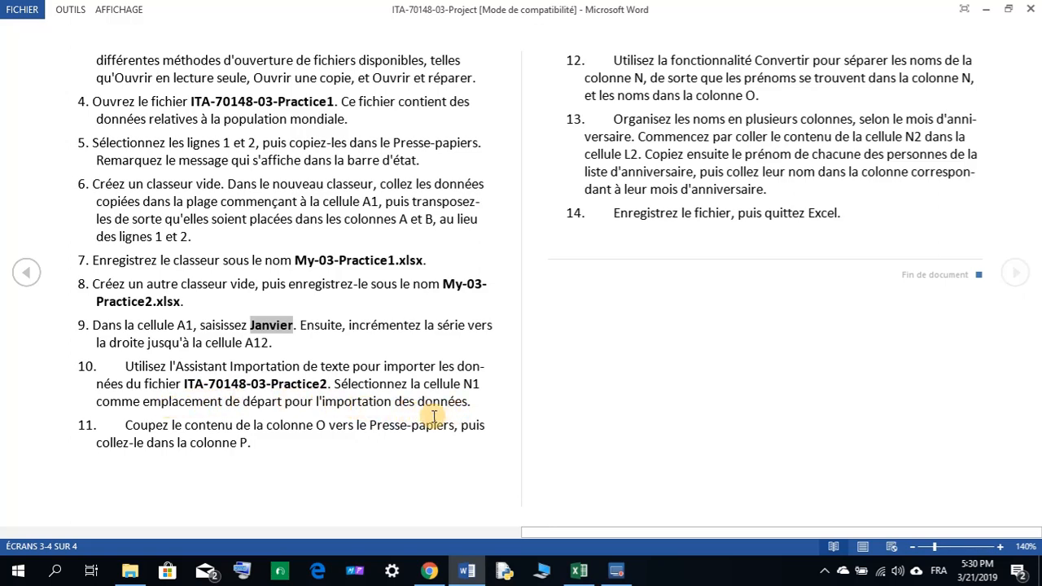
click(580, 568)
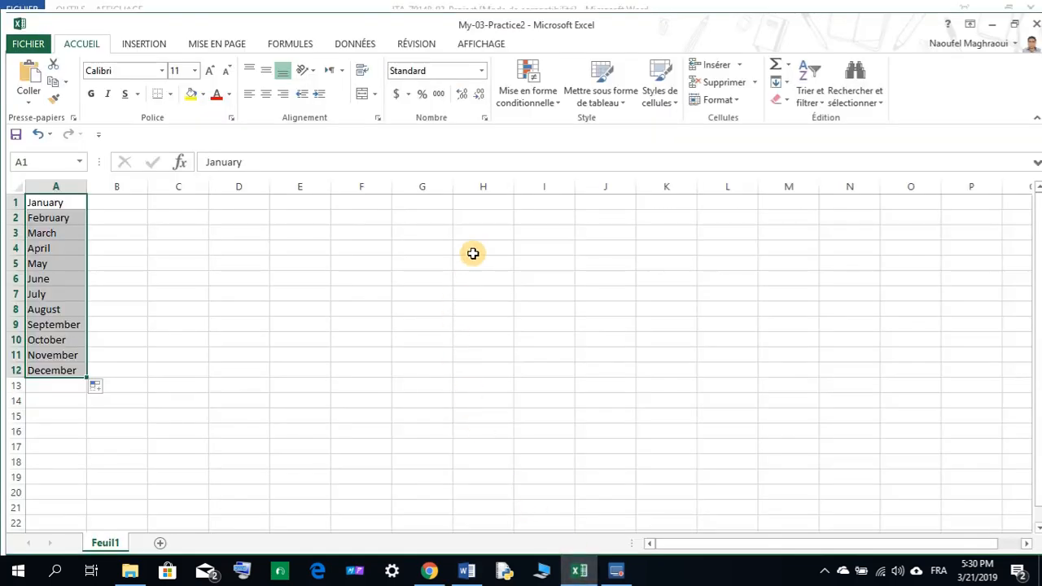
click(839, 201)
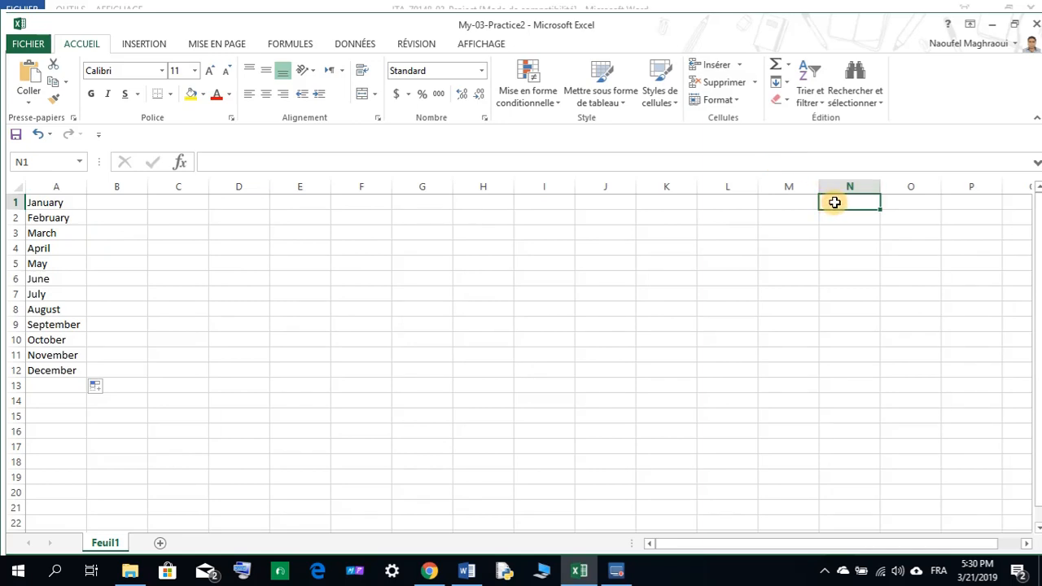
Step: Undo the fill down column A and extend January across row 1 instead, ending with December in L1
click(42, 137)
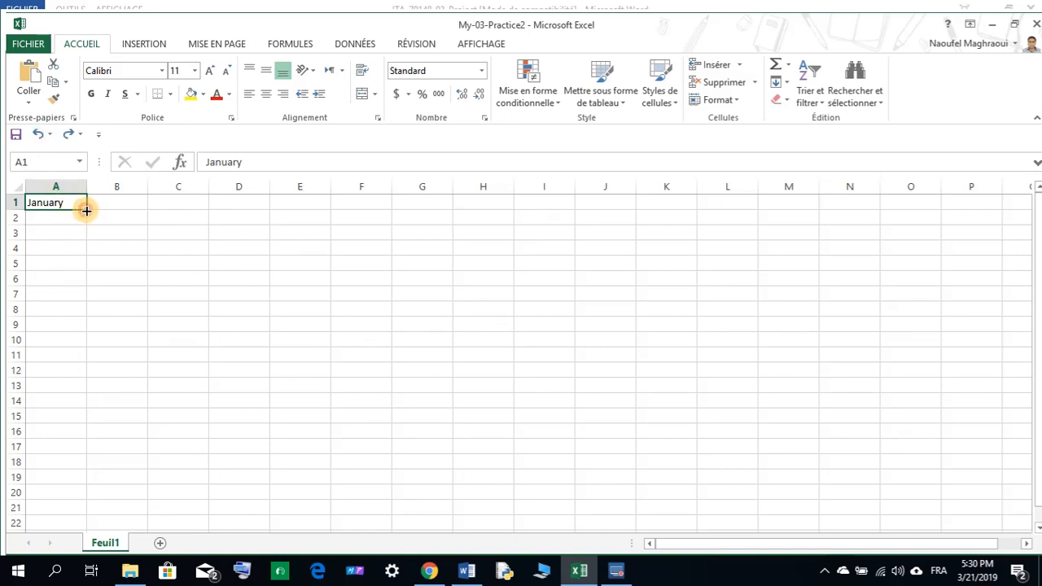
drag(87, 211, 794, 203)
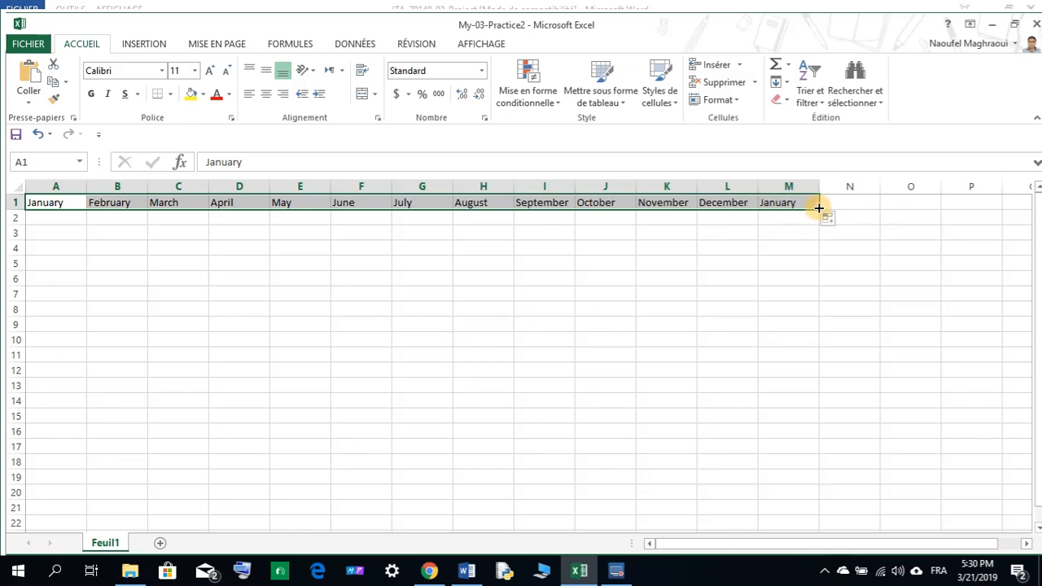
drag(820, 208, 758, 209)
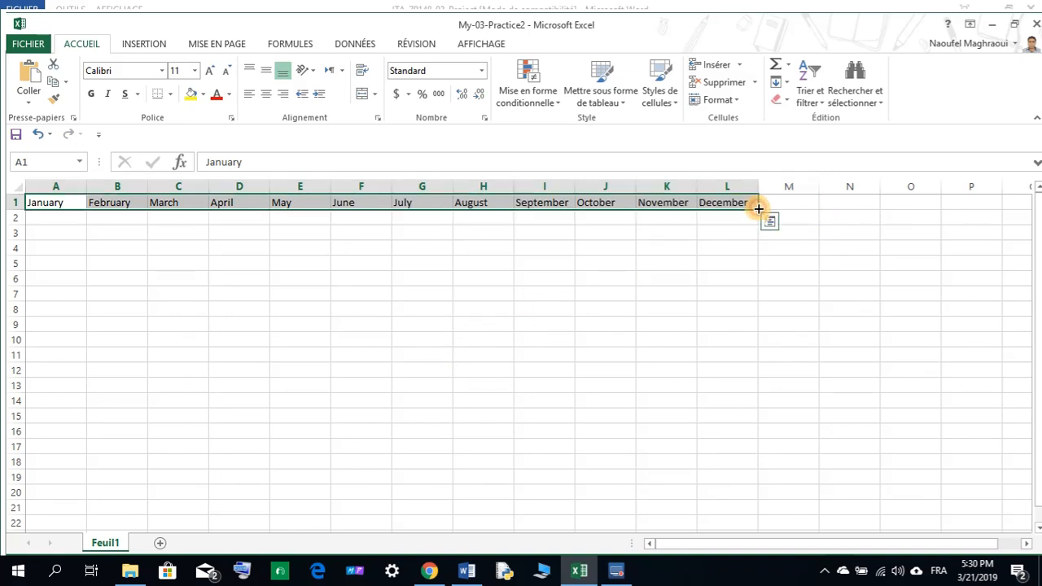
click(659, 303)
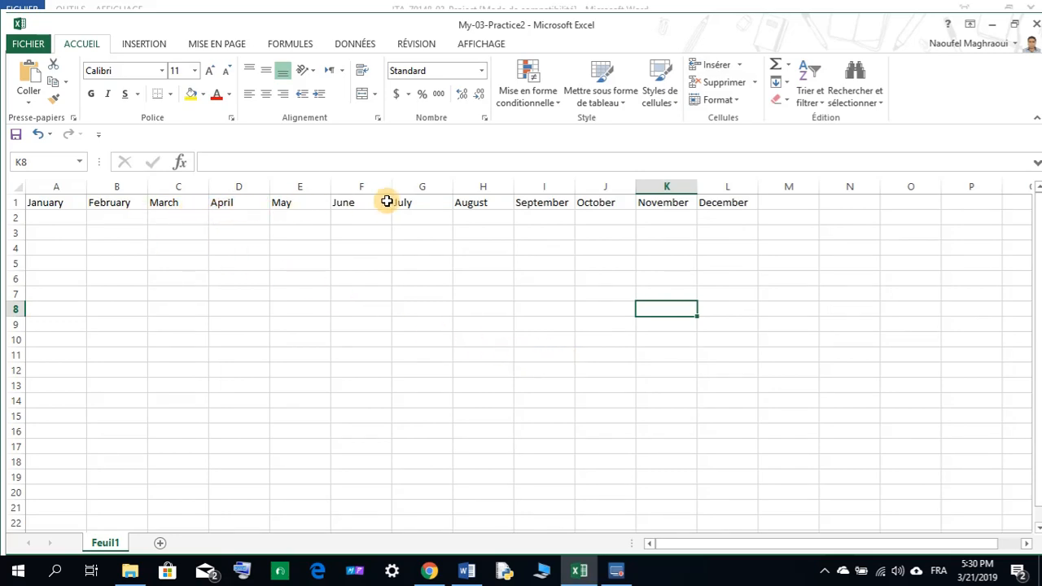
Step: Reread instructions 9 and 10 in the Word project document and check the month series in the Excel workbook against them
click(466, 571)
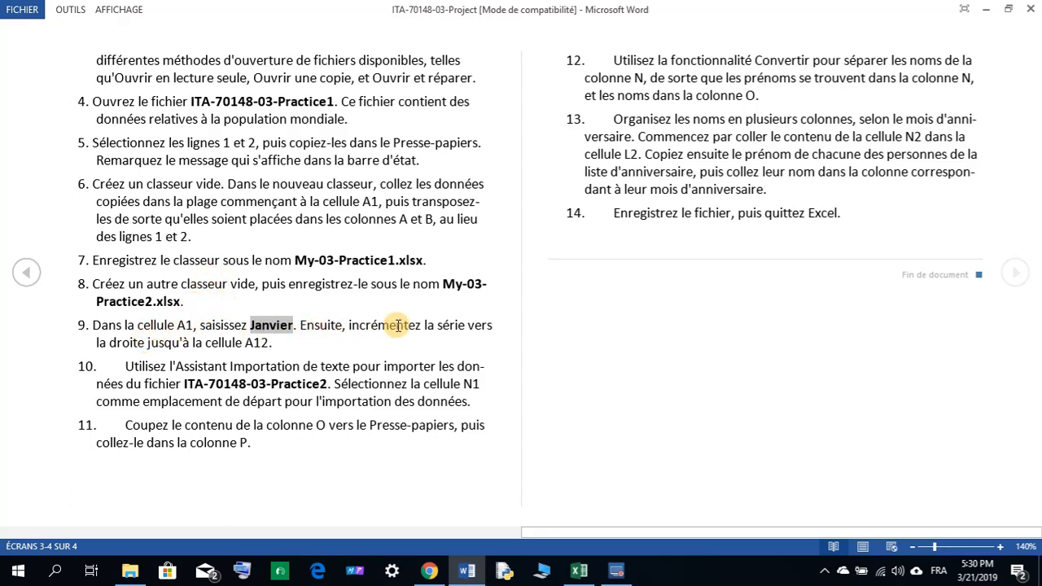
click(150, 343)
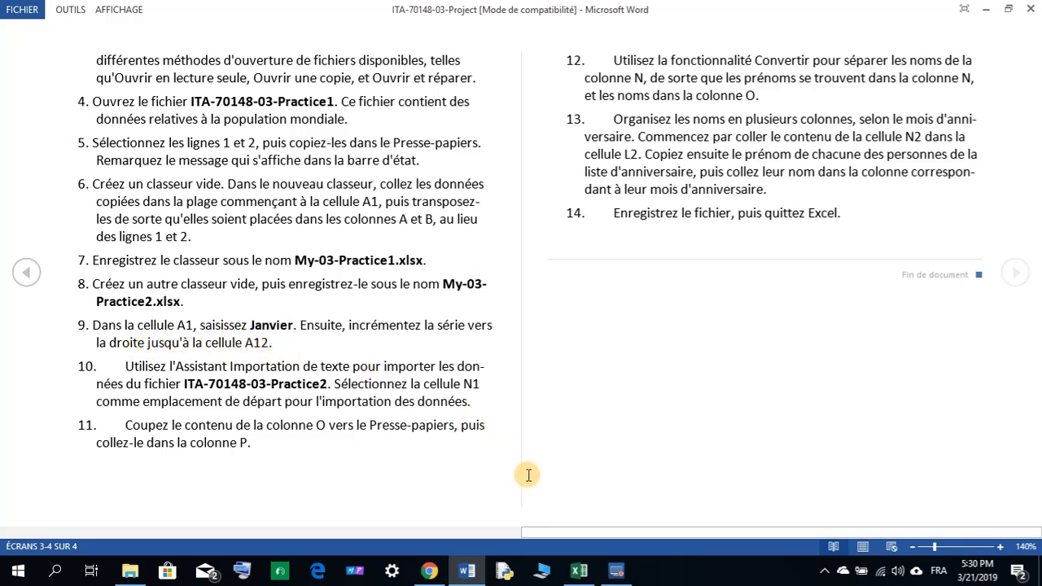
click(580, 570)
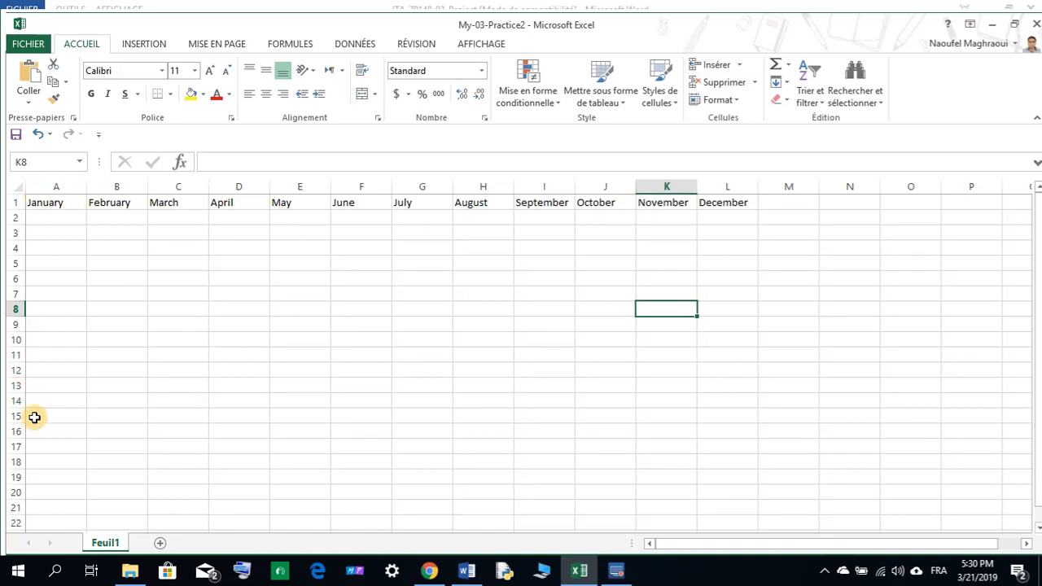
click(465, 570)
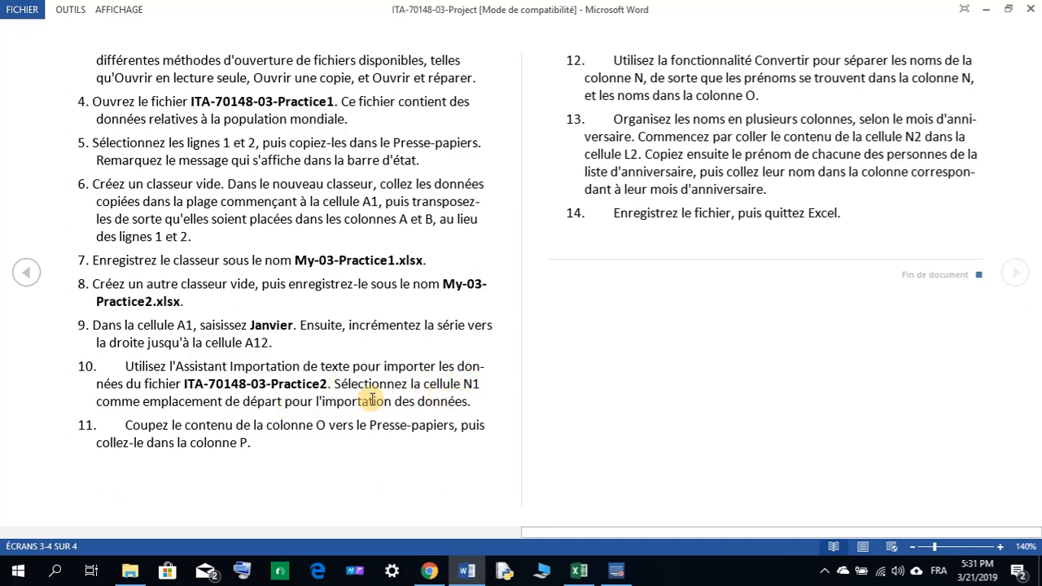
Step: In Excel, start a text file import at cell N1 using ITA-70148-03-Practice2 from the ITA 70148 Excel 2013 student files folder
click(580, 570)
click(842, 205)
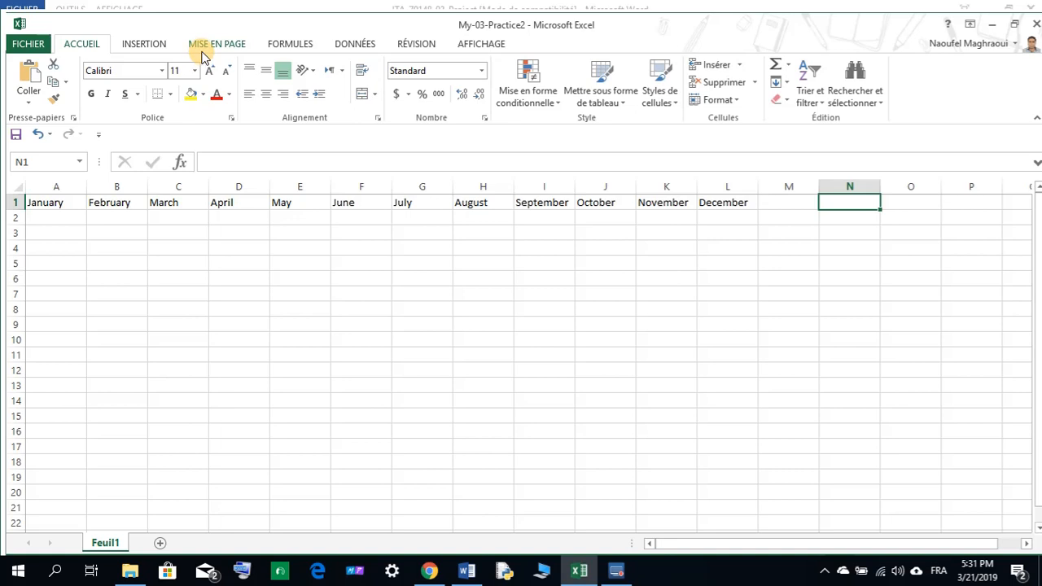
click(154, 45)
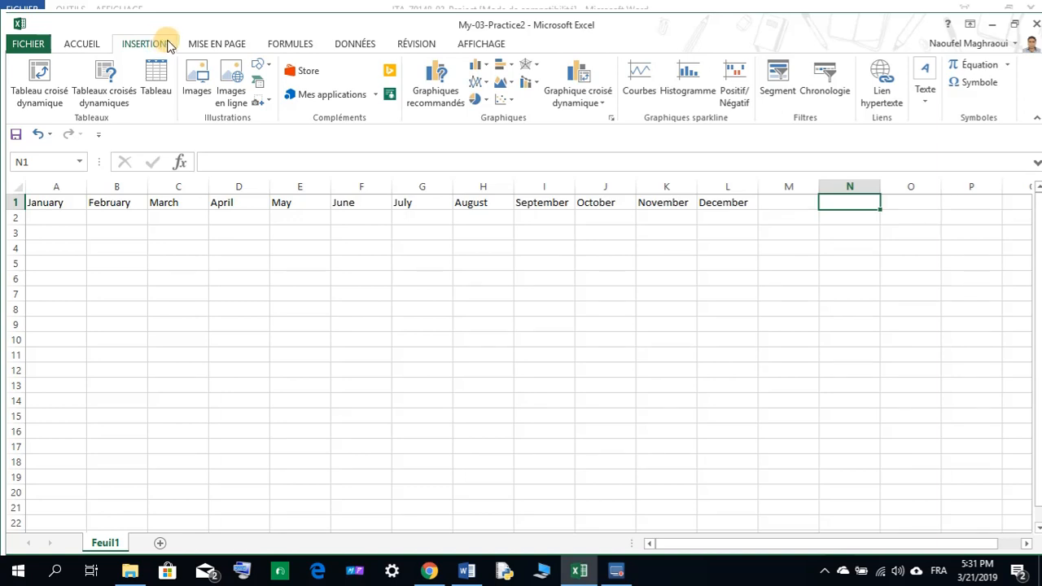
click(352, 45)
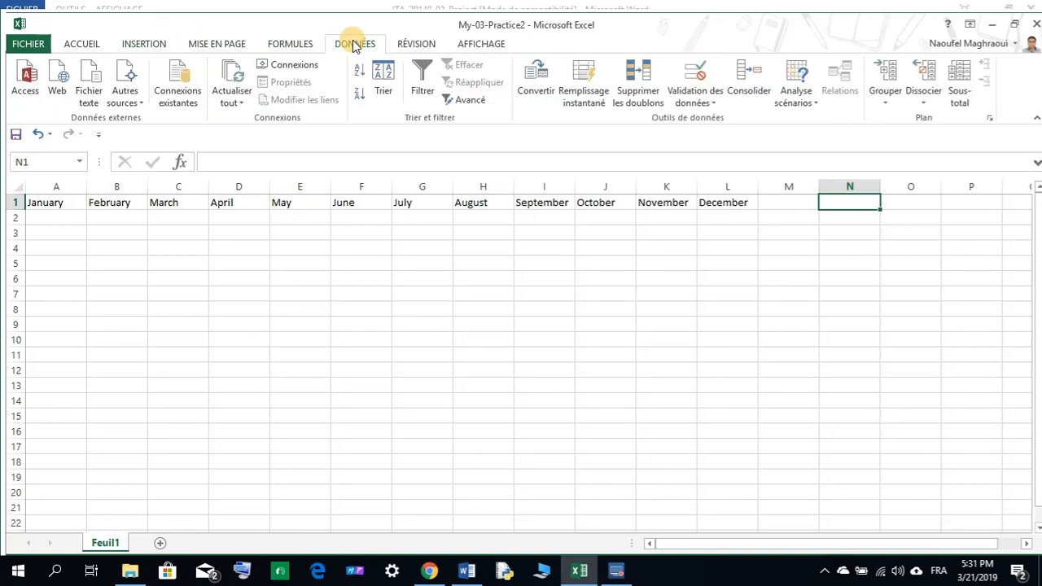
click(96, 84)
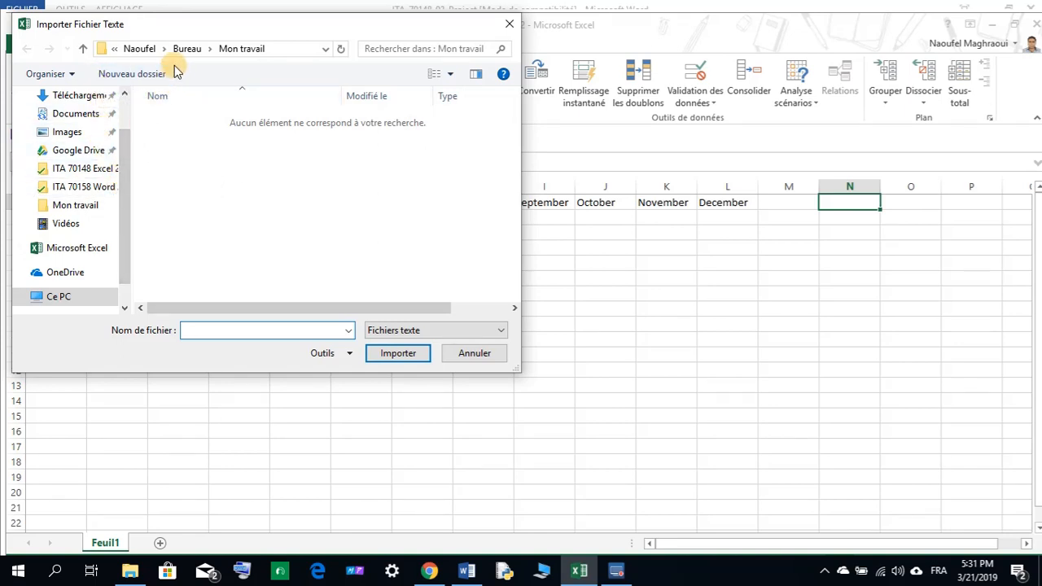
click(92, 170)
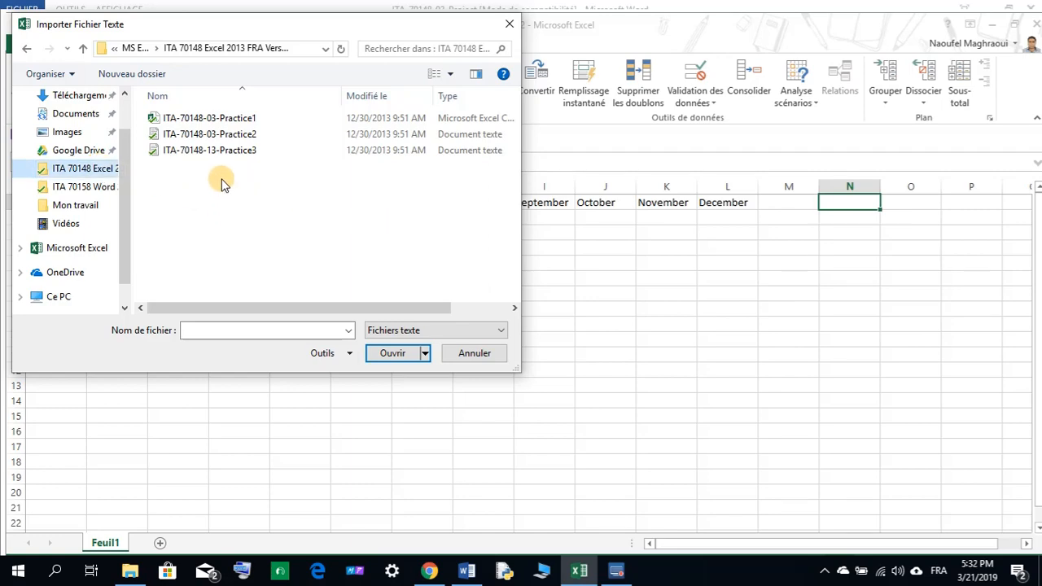
click(467, 570)
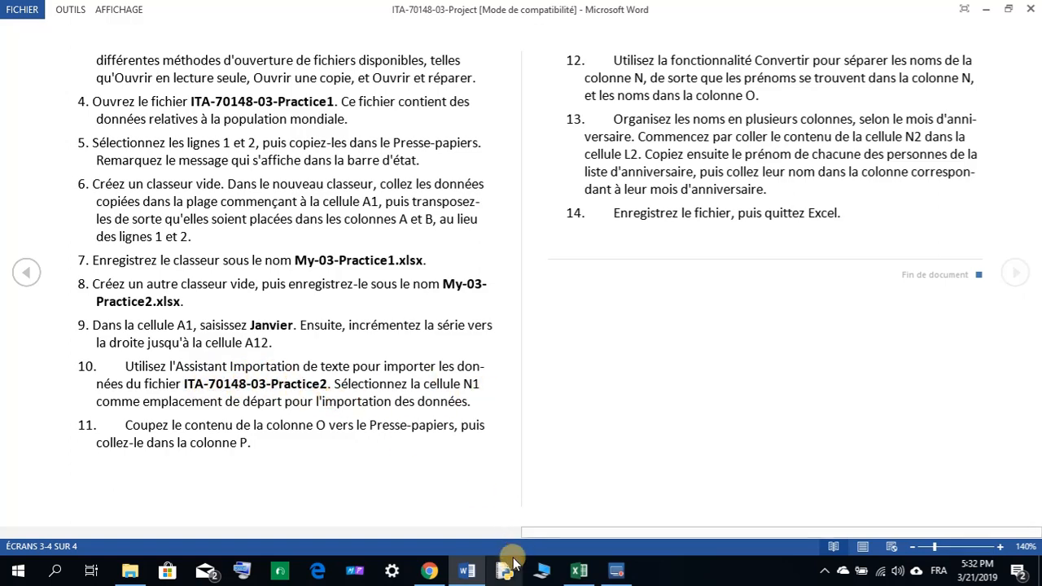
click(580, 571)
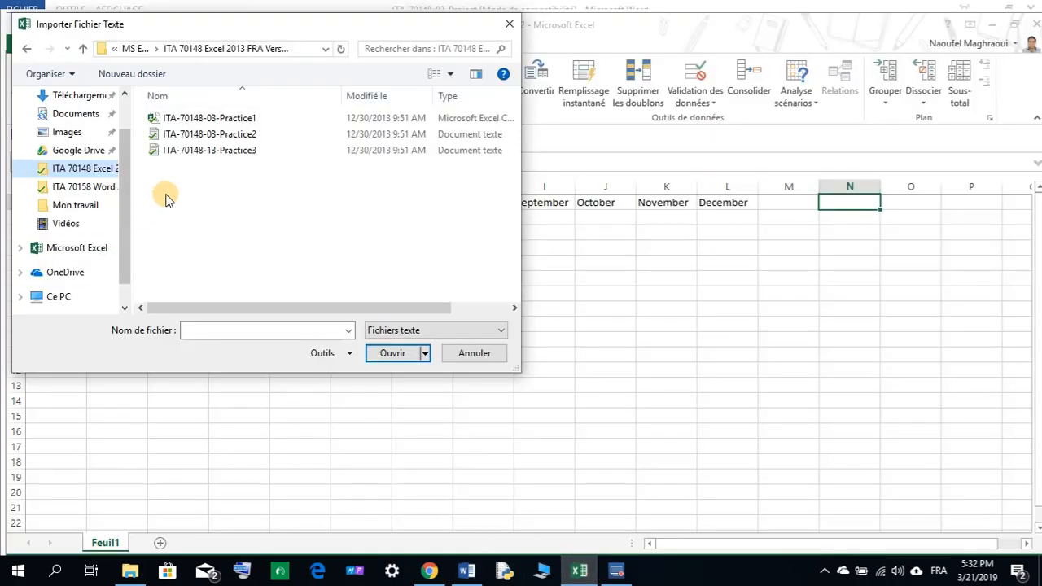
click(227, 135)
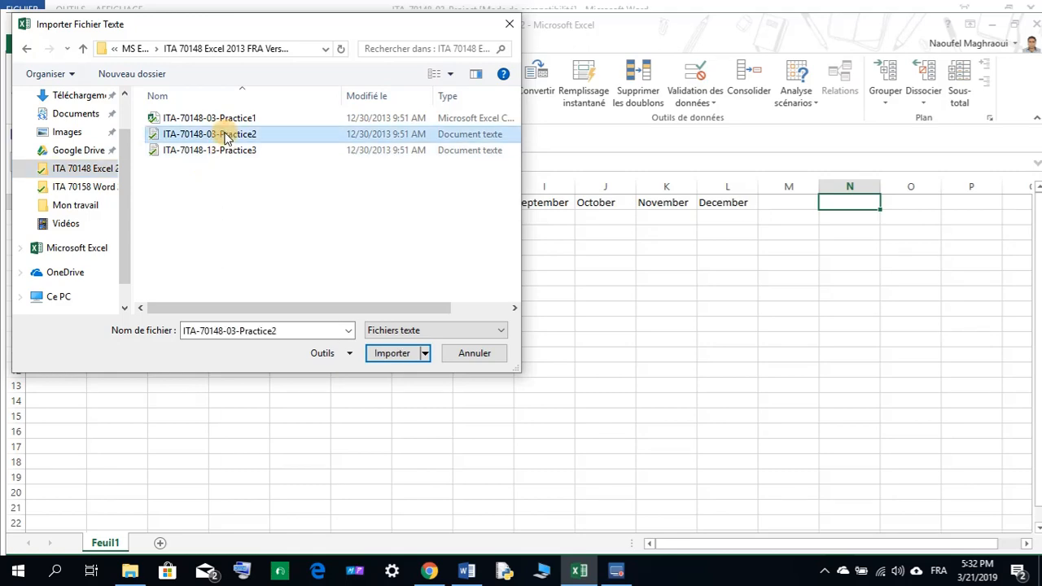
click(398, 355)
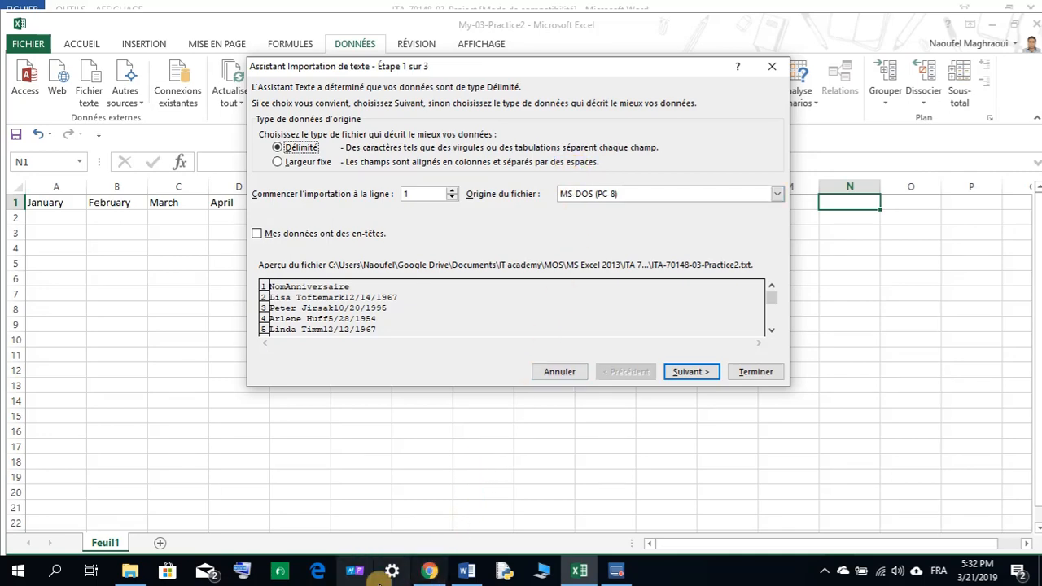
Step: Examine the column layout of the source text file ITA-70148-03-Practice2 in Notepad, and return to the Excel import wizard
click(153, 572)
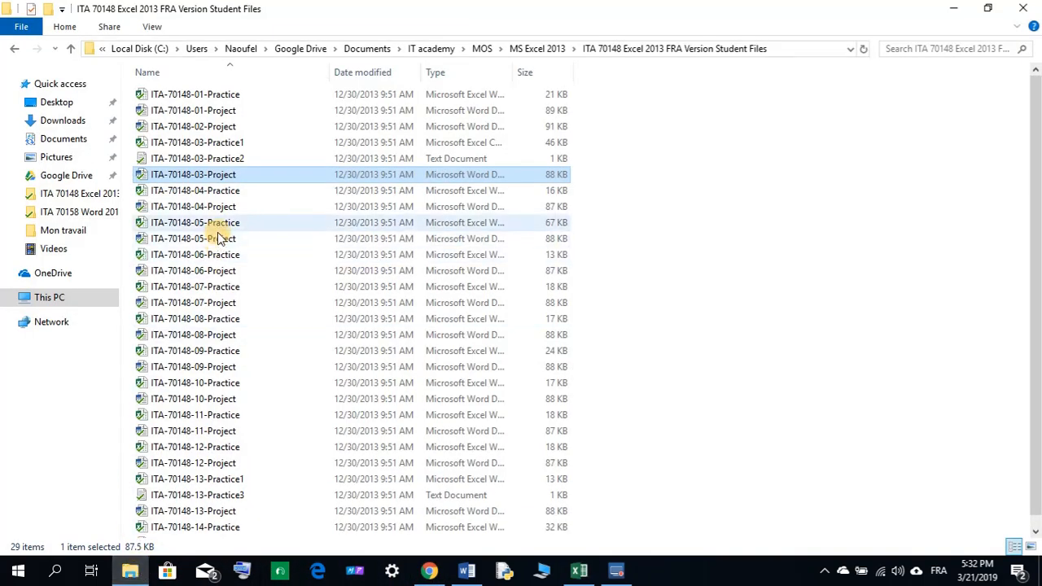
double_click(214, 160)
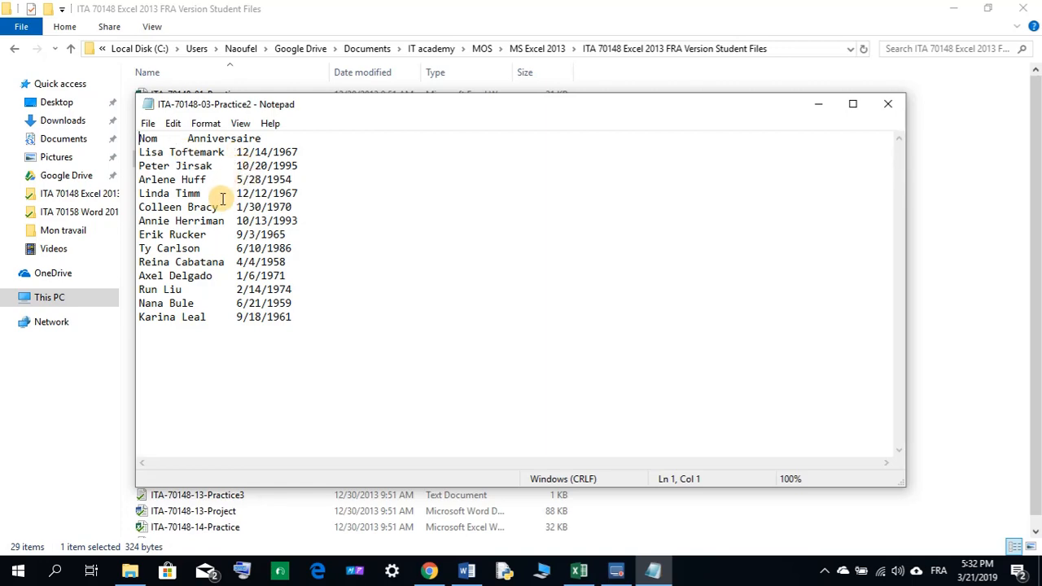
click(819, 105)
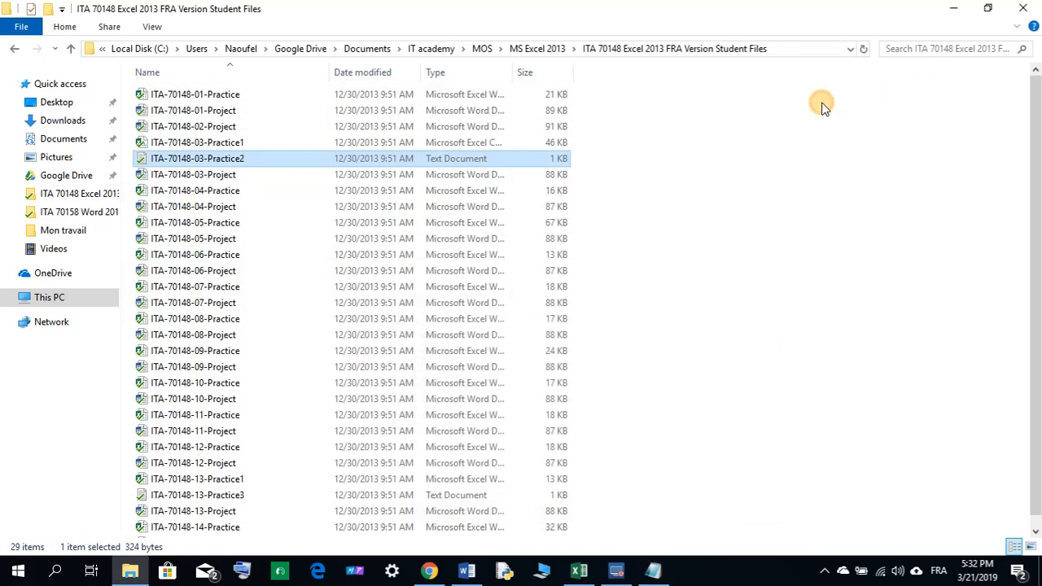
click(579, 571)
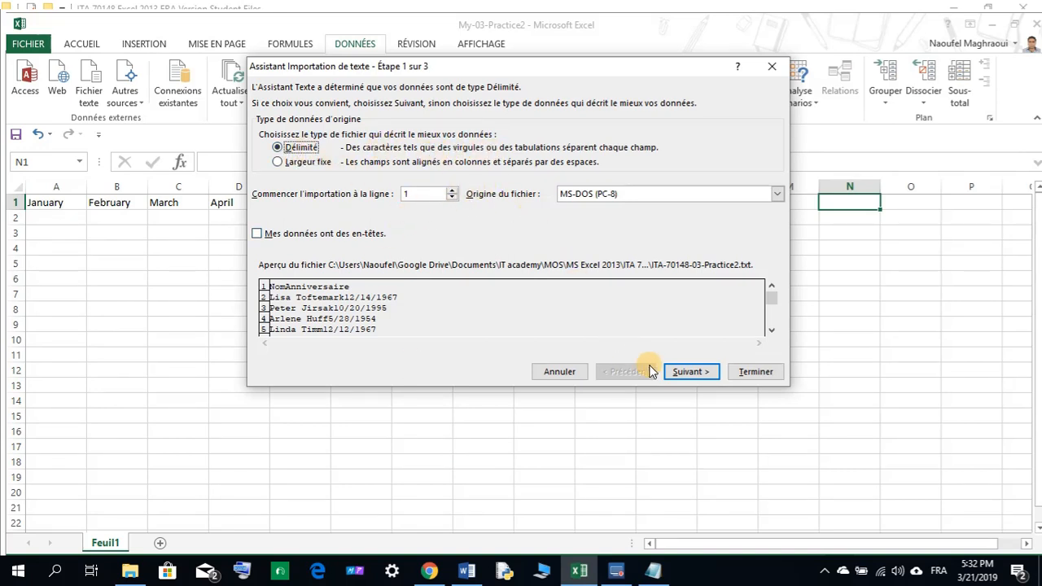
Step: Import the text as delimited data with Tabulation as separator and Standard column format into the existing sheet at $N$1
click(688, 372)
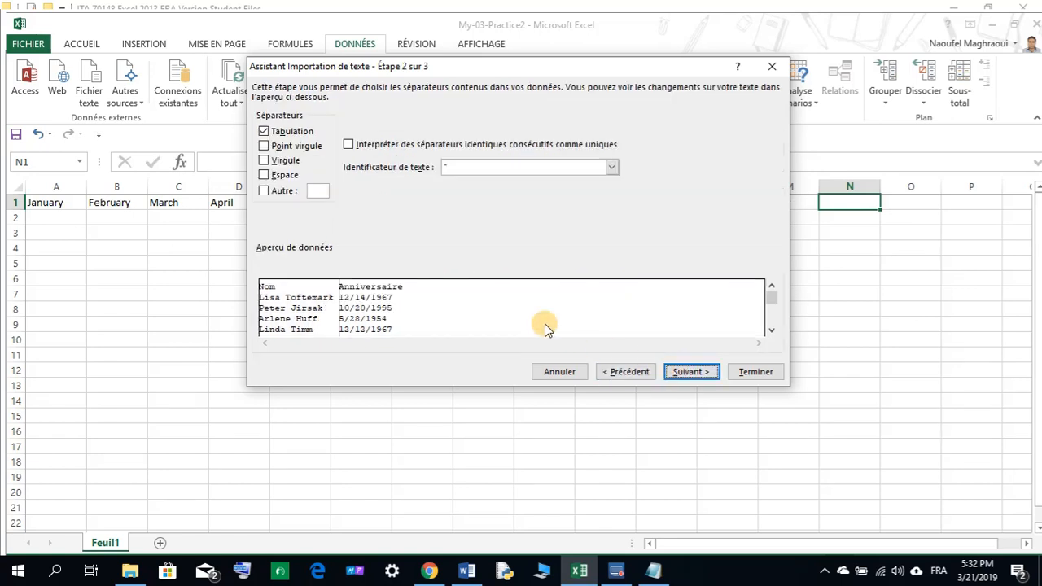
click(264, 133)
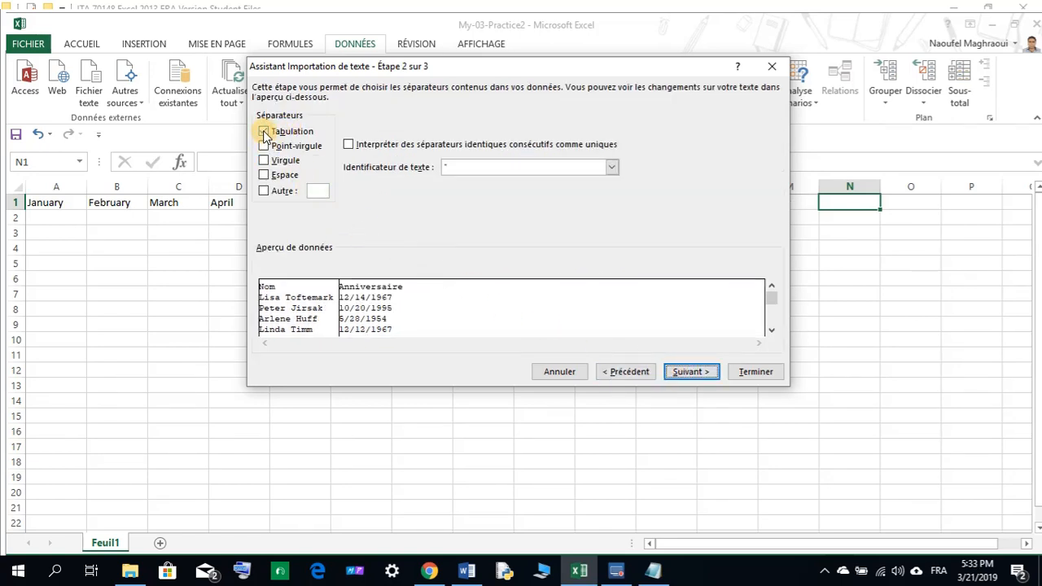
click(264, 133)
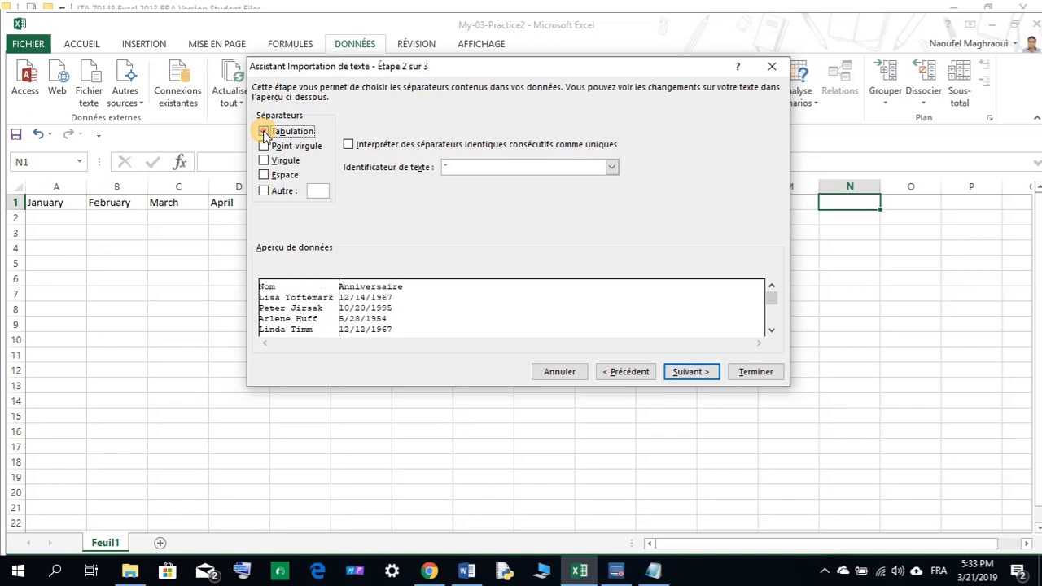
click(688, 372)
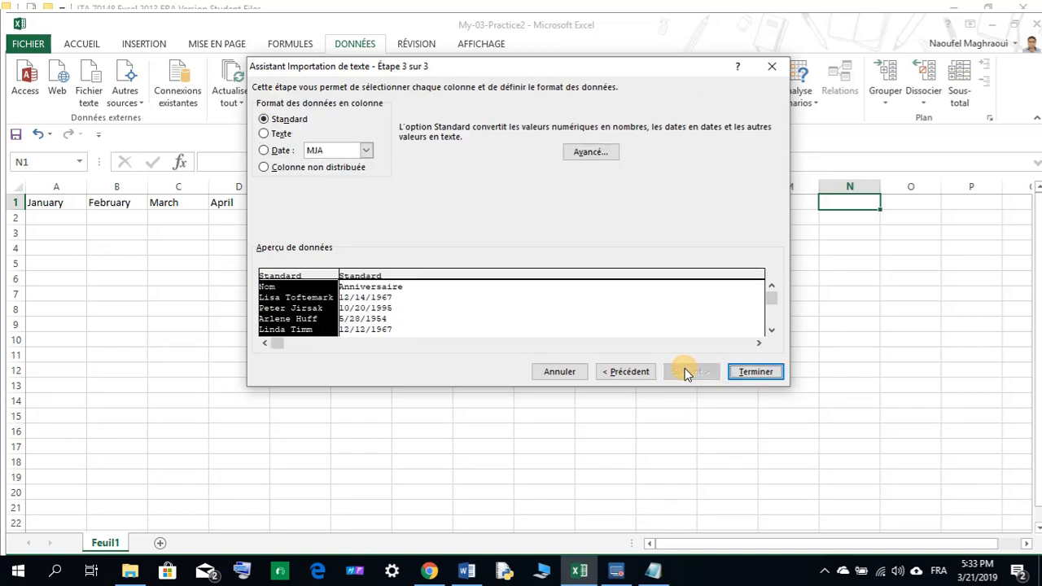
click(744, 370)
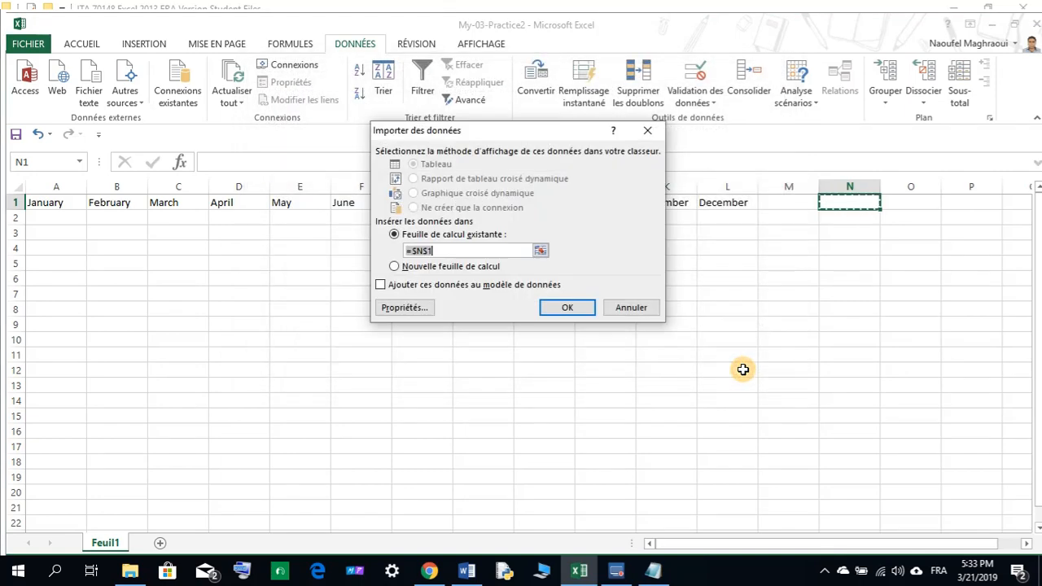
click(562, 308)
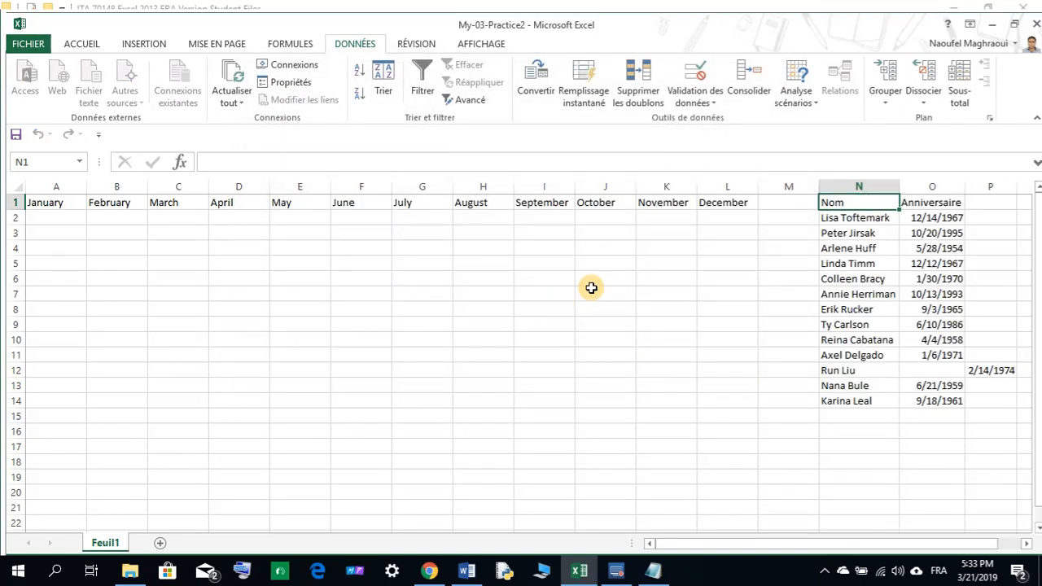
Step: Compare the imported Nom and Anniversaire columns in N and O with the source text in Notepad
drag(884, 540, 952, 540)
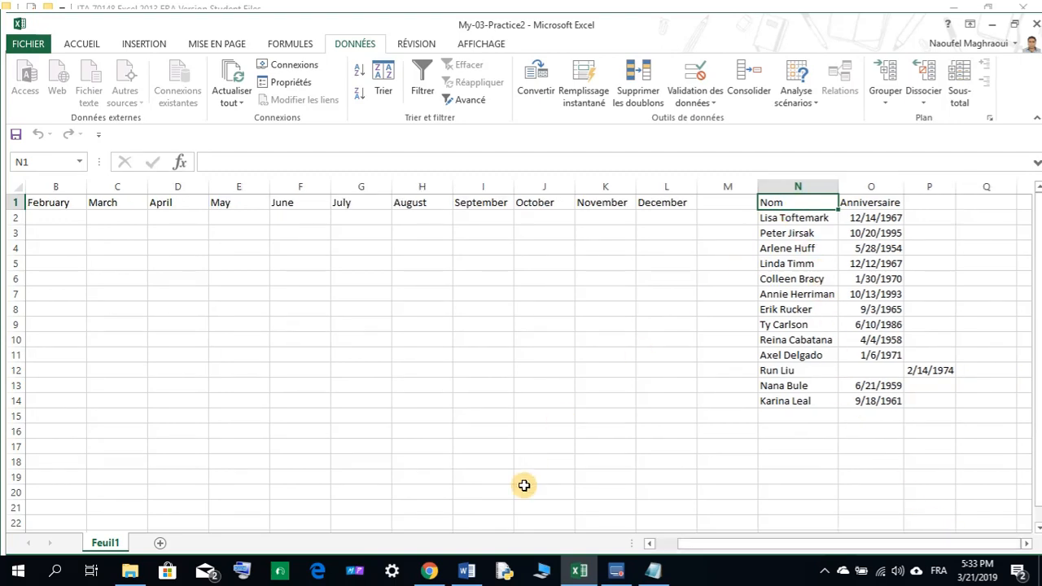
click(653, 571)
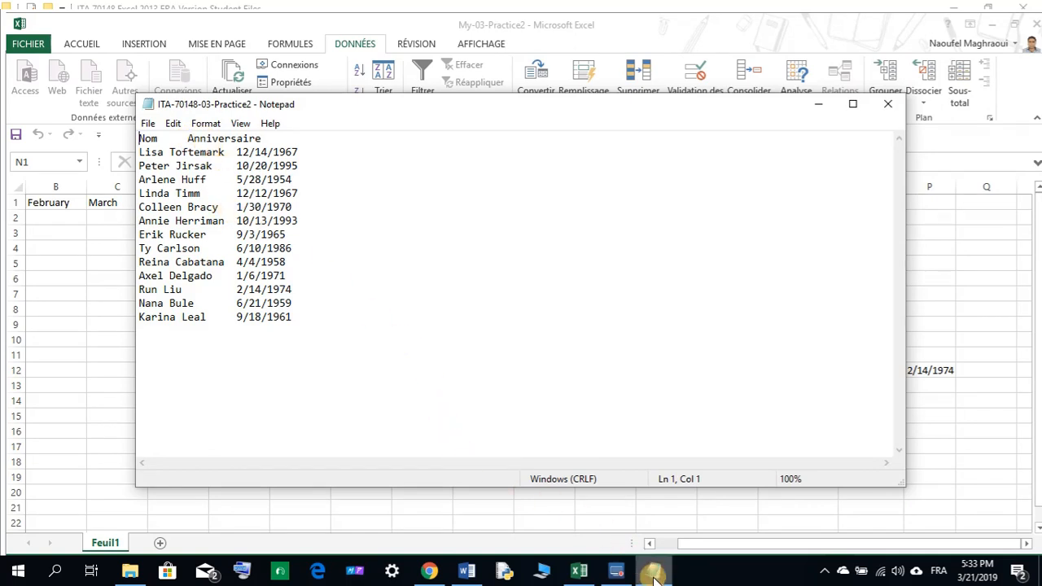
mouse_move(653, 574)
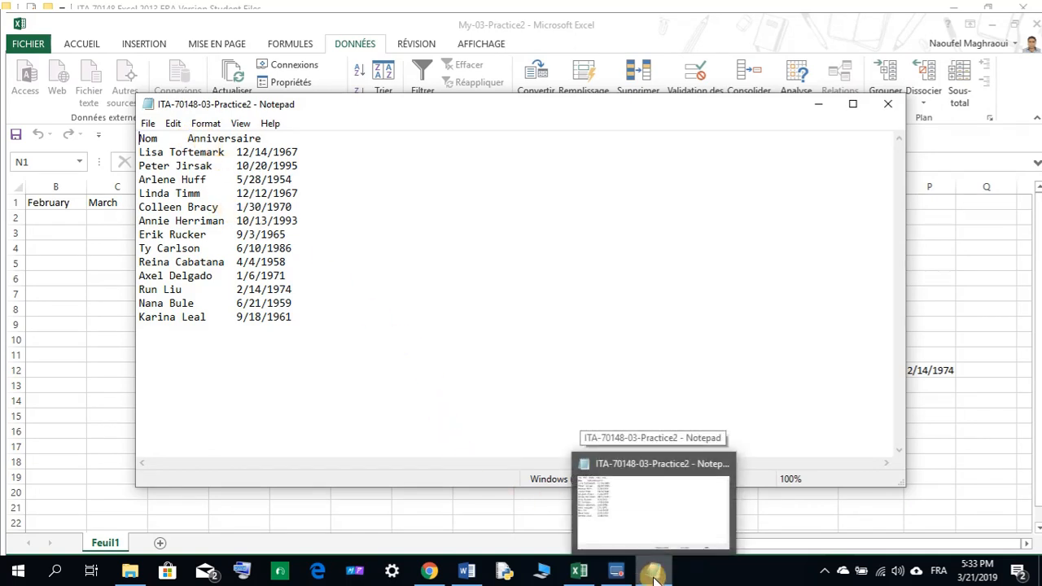
click(654, 574)
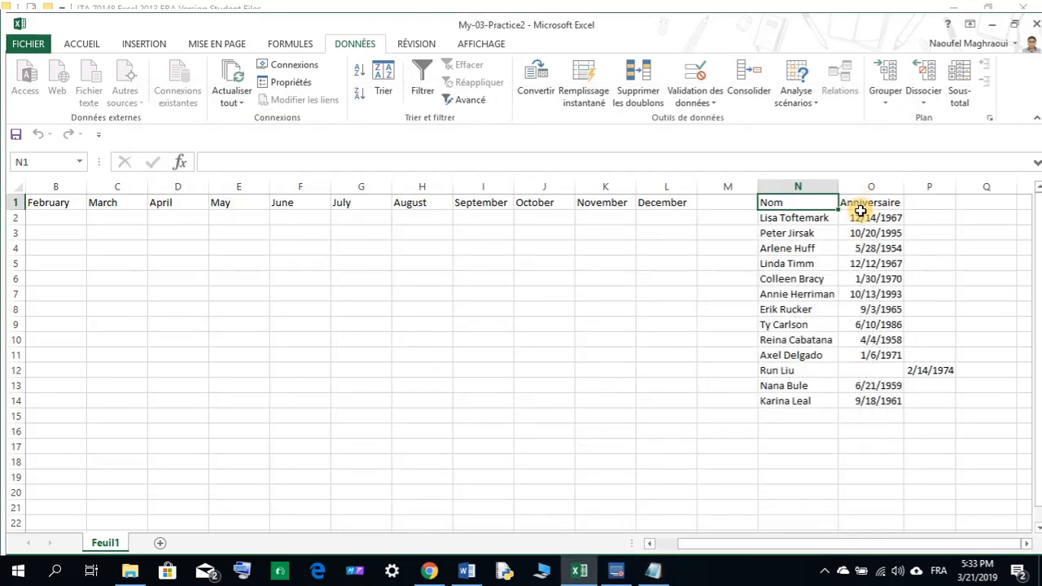
drag(802, 202, 796, 400)
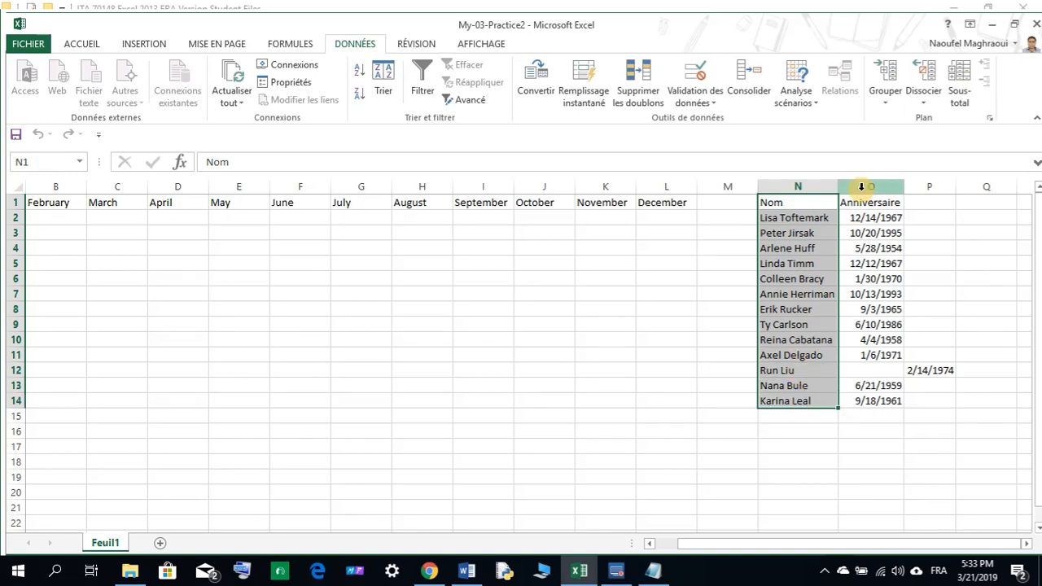
drag(863, 204, 865, 402)
Step: Move the misplaced birthday from cell P12 to O12 by cutting and pasting it
click(934, 371)
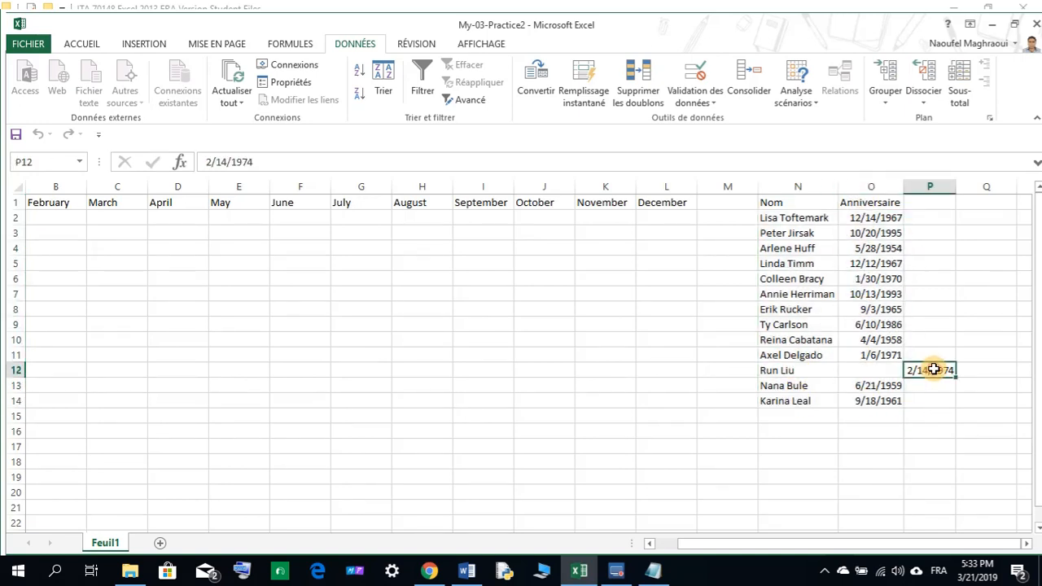
right_click(933, 370)
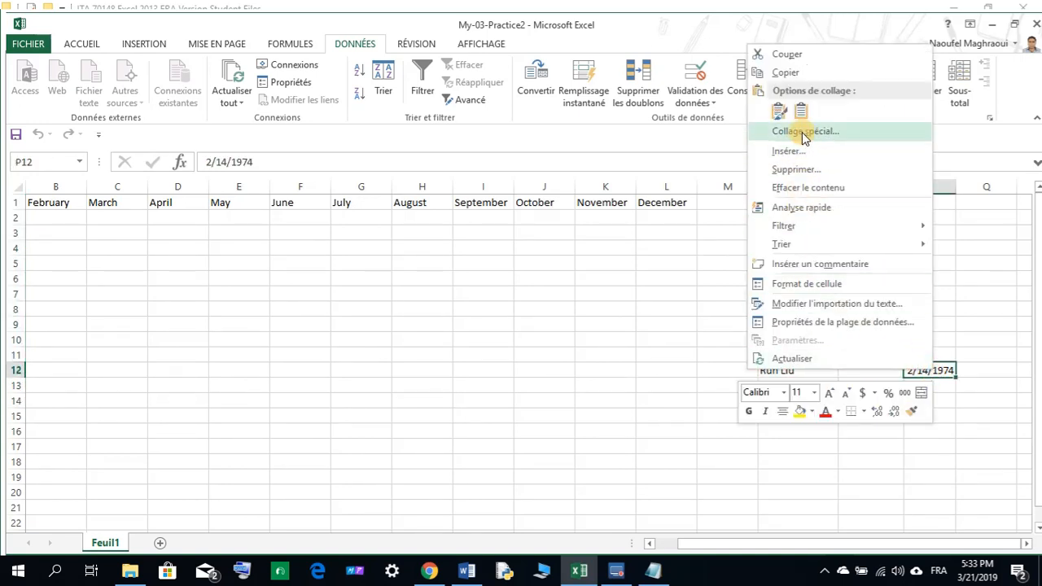
click(788, 54)
click(868, 370)
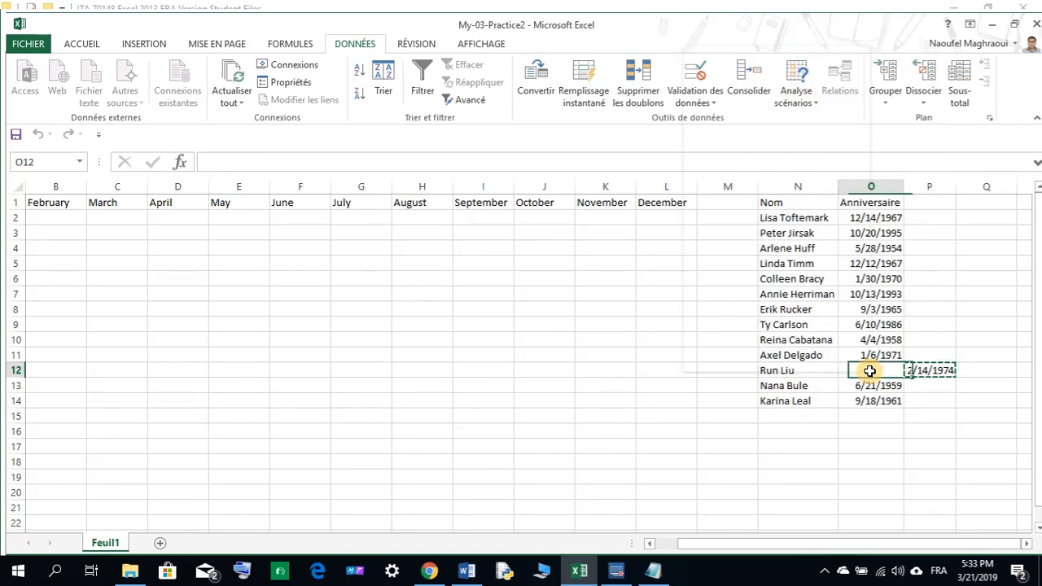
right_click(868, 370)
click(717, 114)
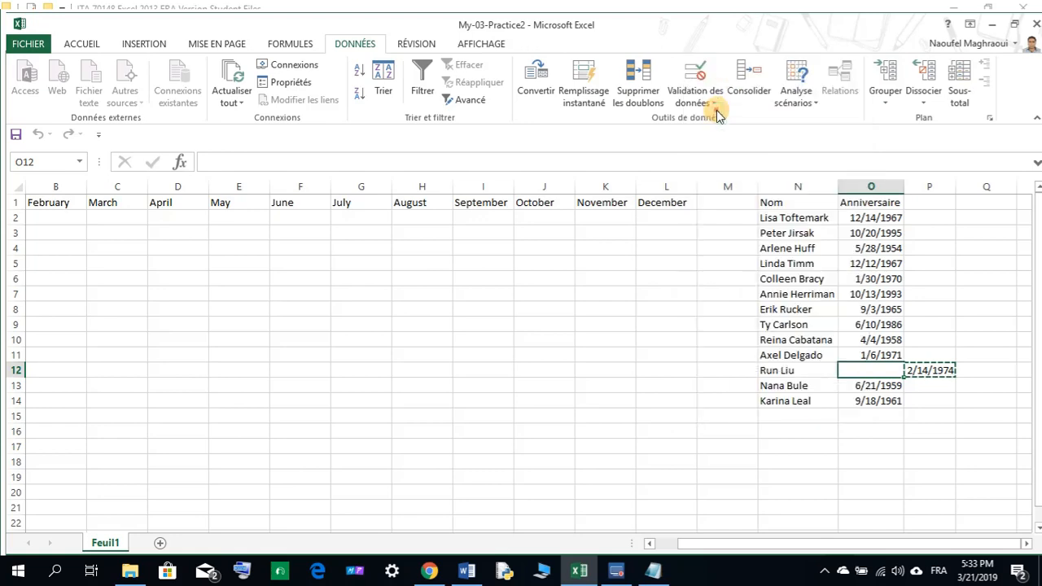
click(723, 428)
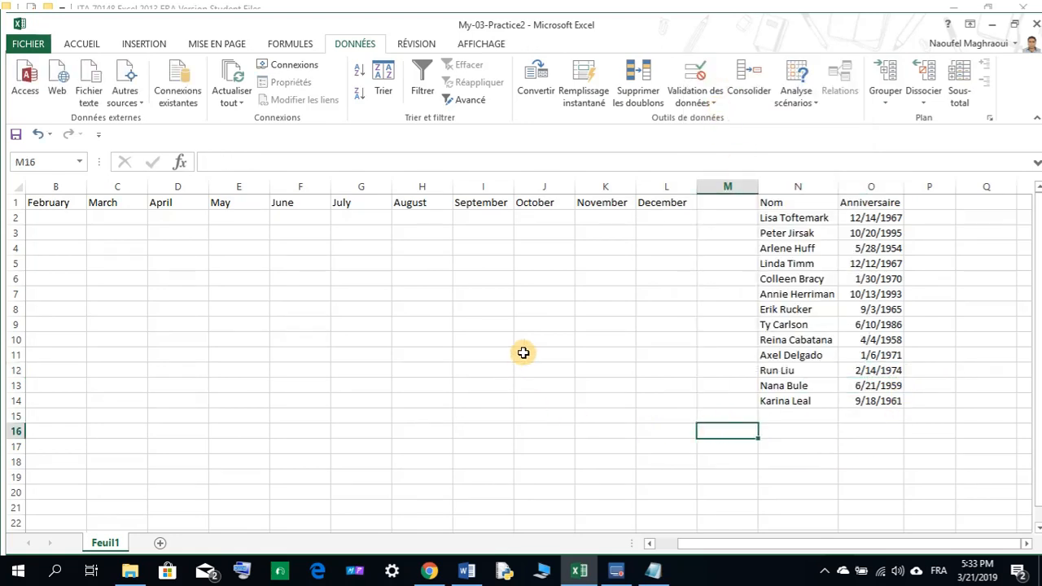
Step: Consult instruction 11 in the Word project document, and move the Anniversaire column from O to P in Excel by cutting and pasting
click(467, 570)
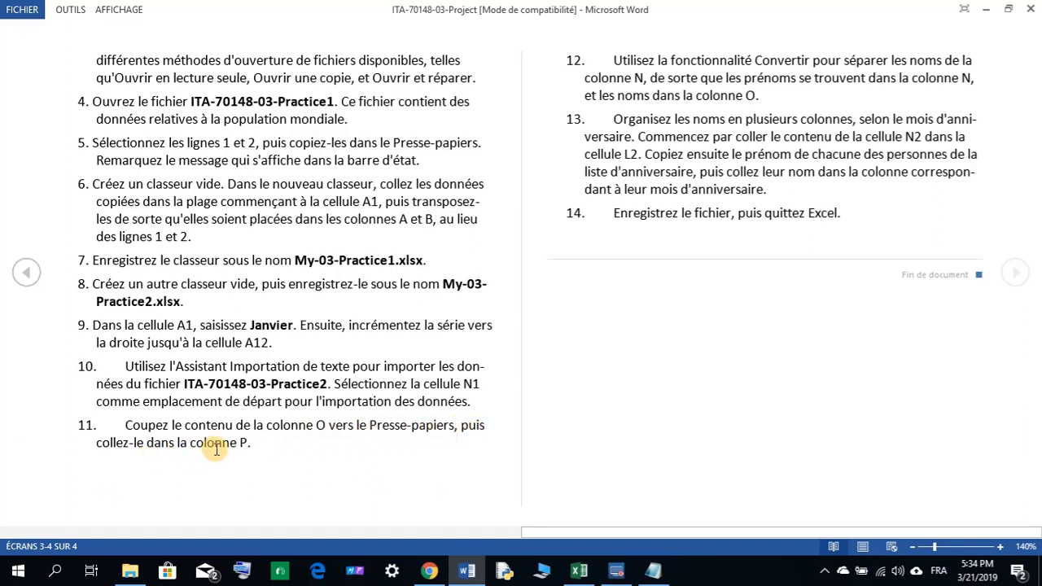
click(580, 573)
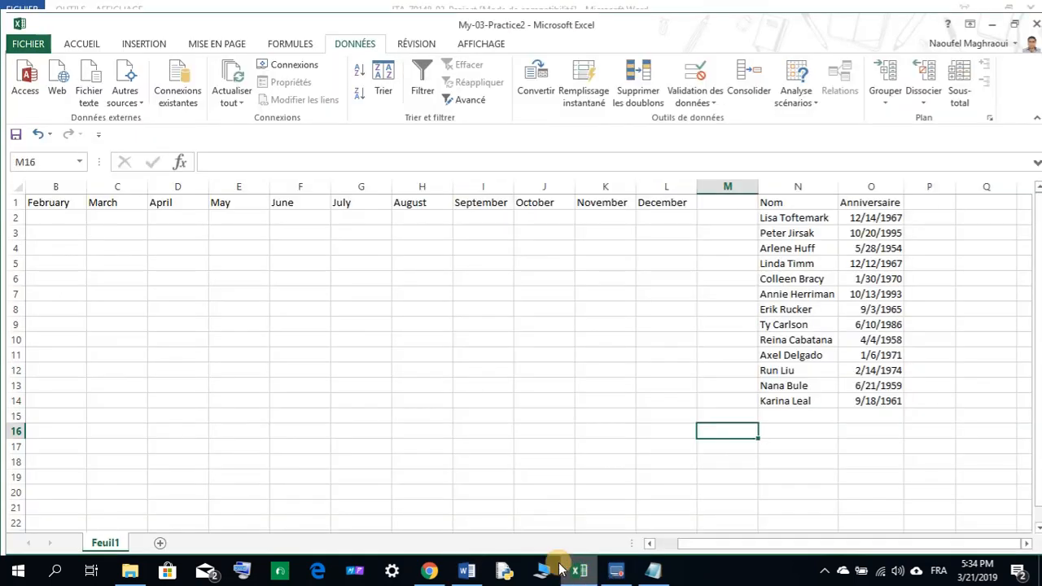
click(871, 183)
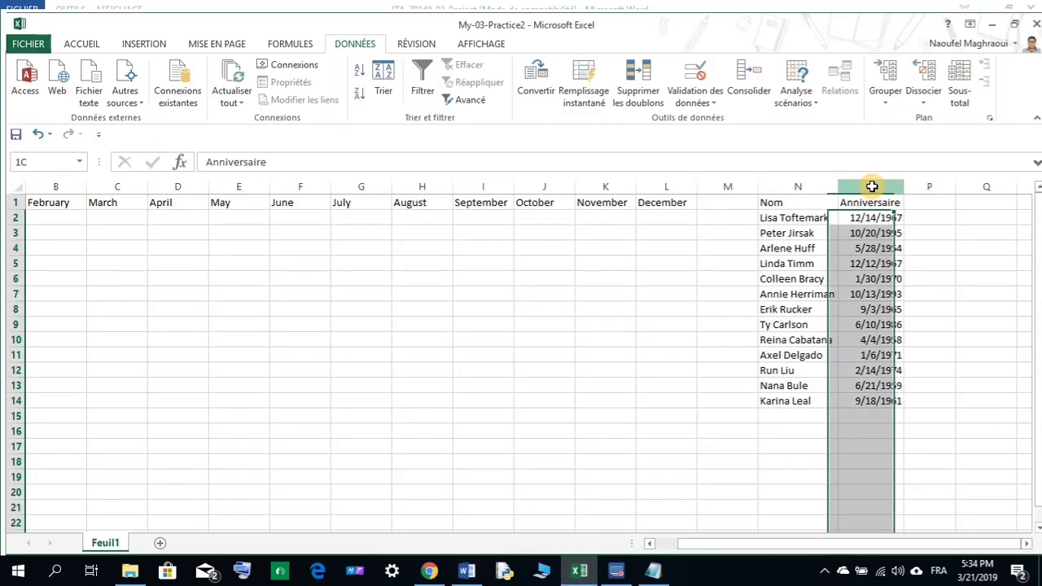
right_click(871, 184)
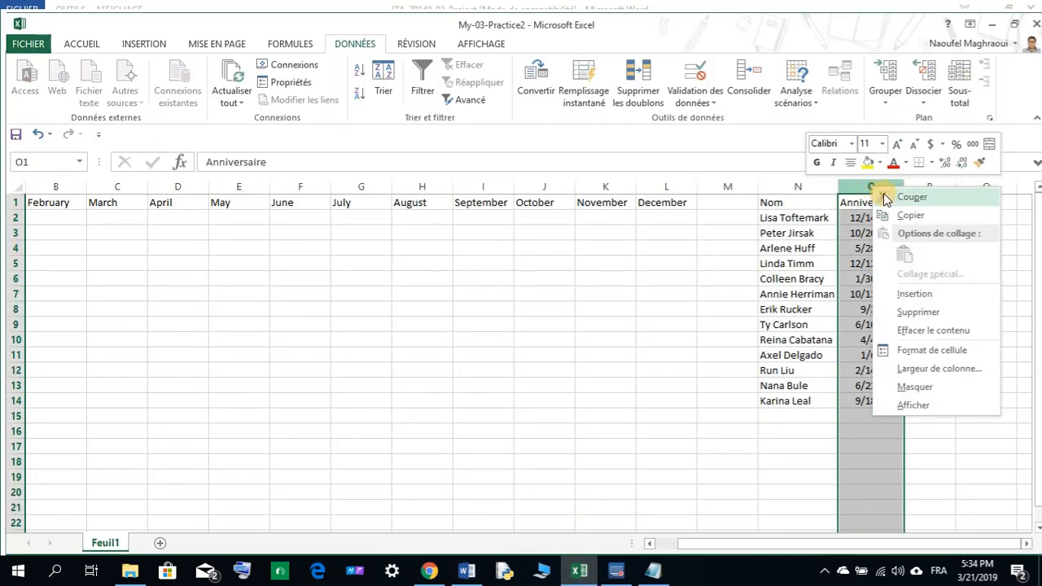
click(902, 201)
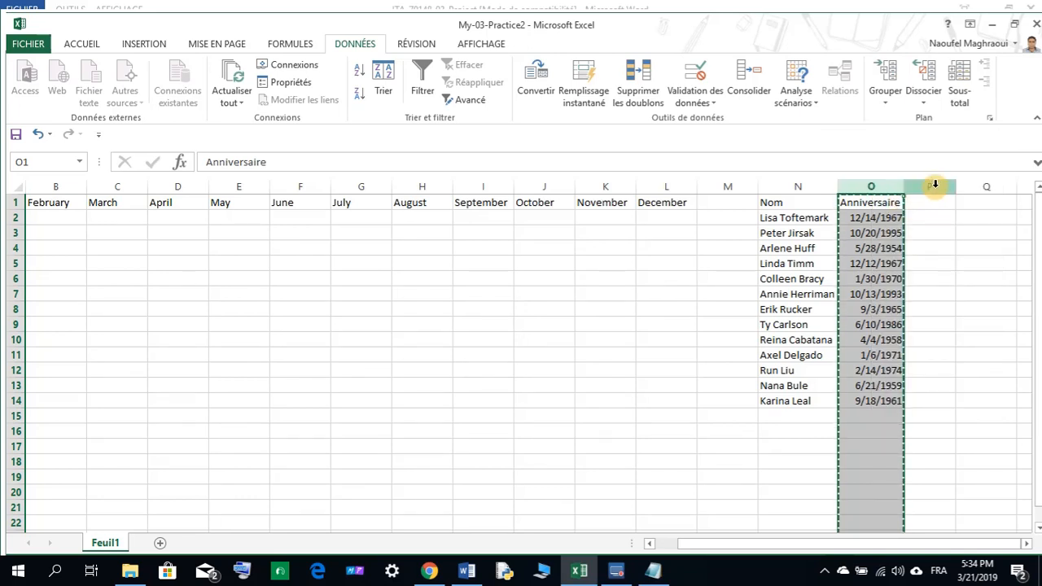
click(935, 184)
right_click(936, 186)
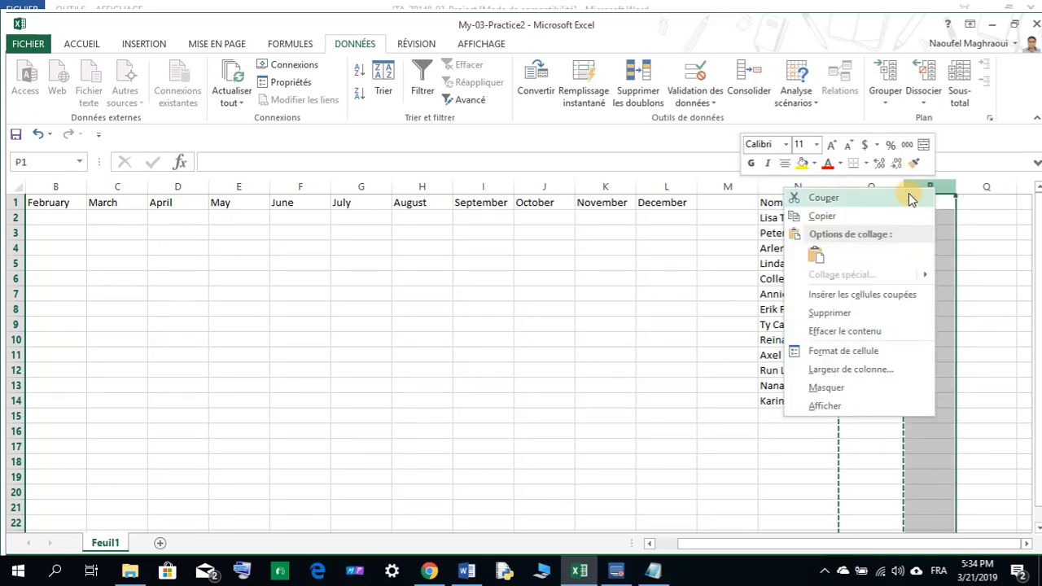
click(816, 255)
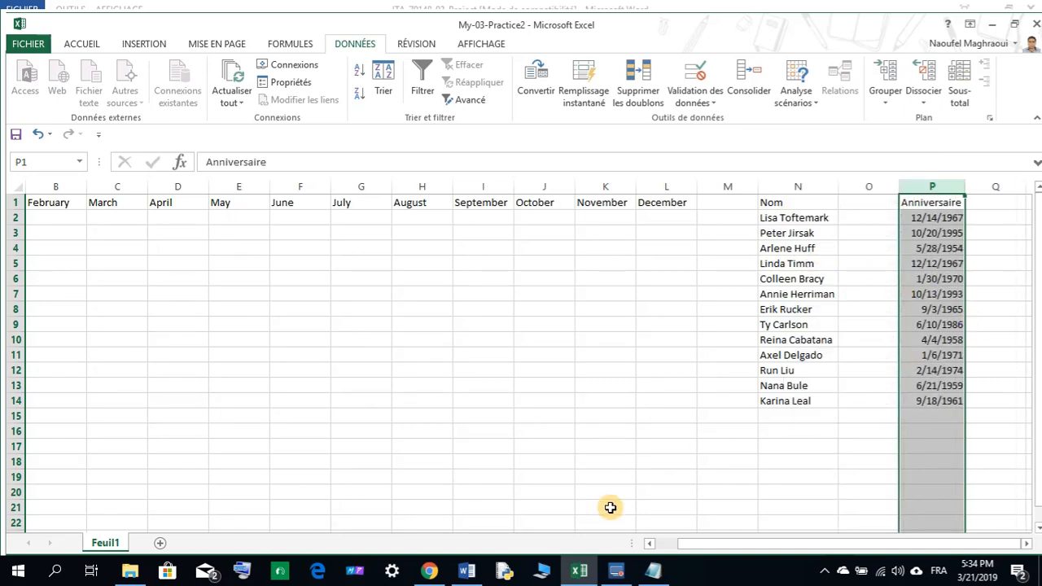
Step: Following instruction 12 in Word, split the names in N2:N14 with Convertir, delimited by Espace instead of Tabulation, Standard format, destination $N$2
click(465, 572)
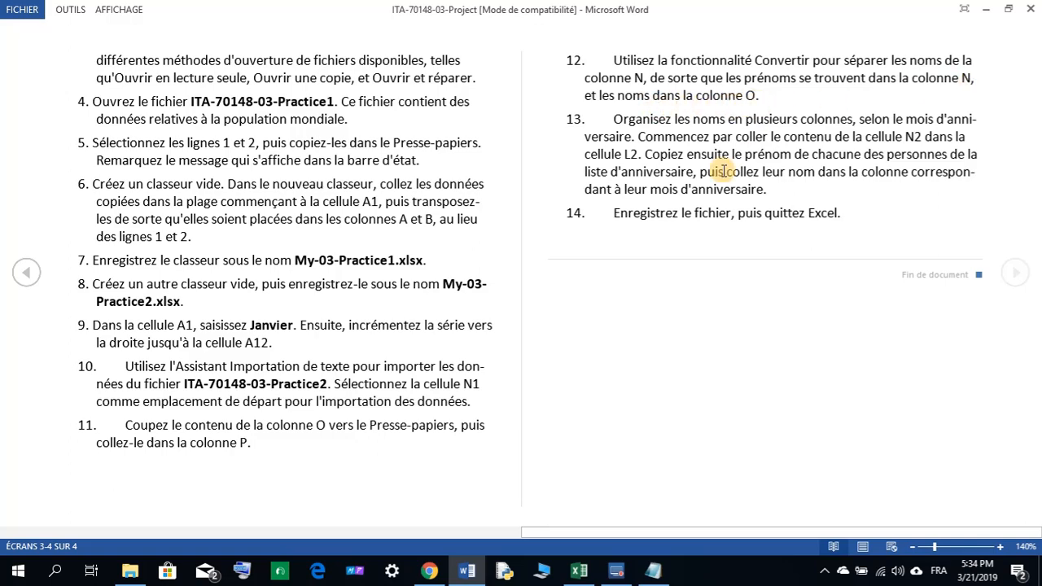
click(579, 570)
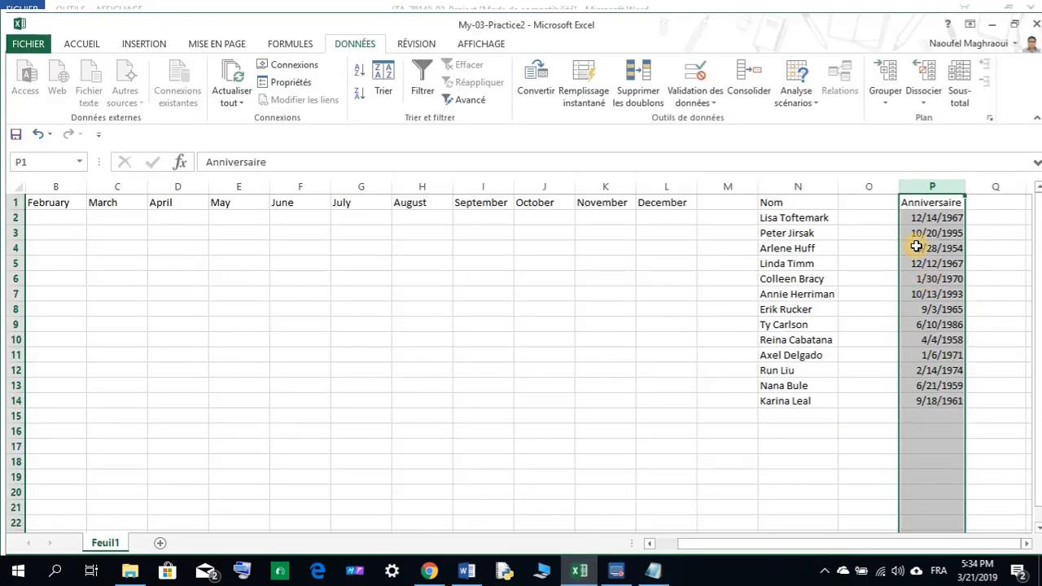
click(812, 217)
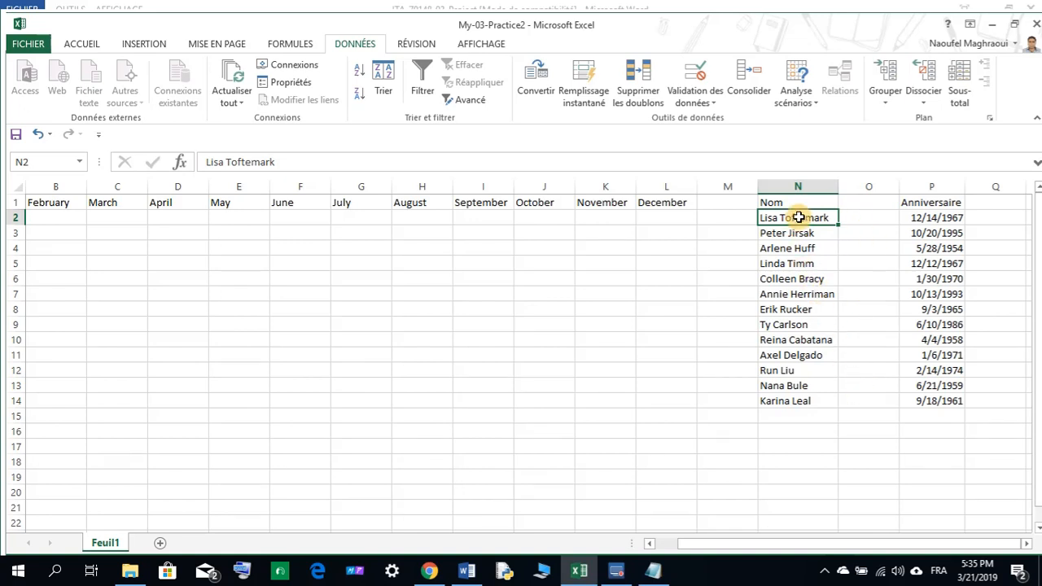
drag(795, 219, 789, 403)
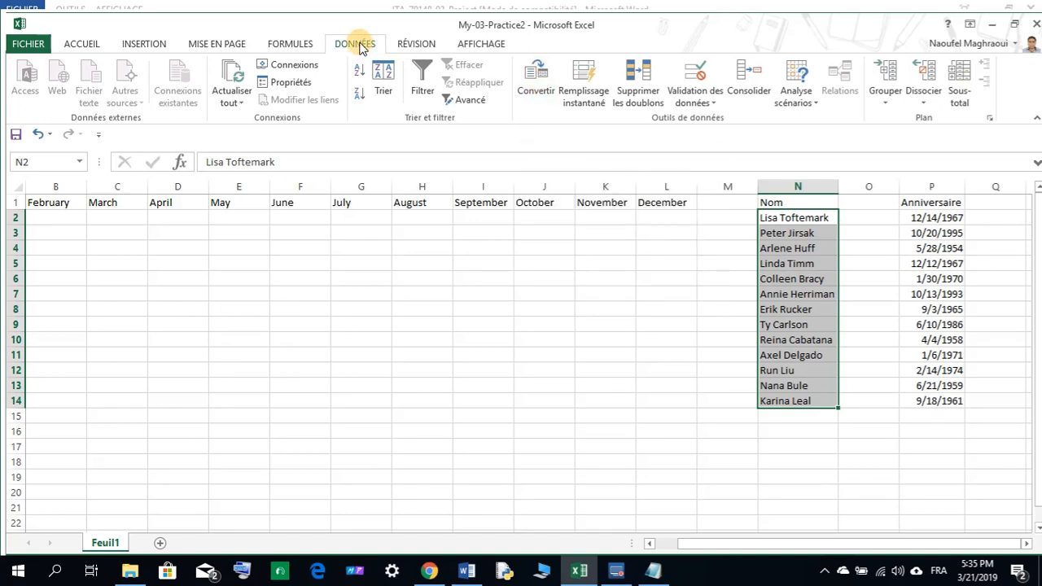
click(539, 85)
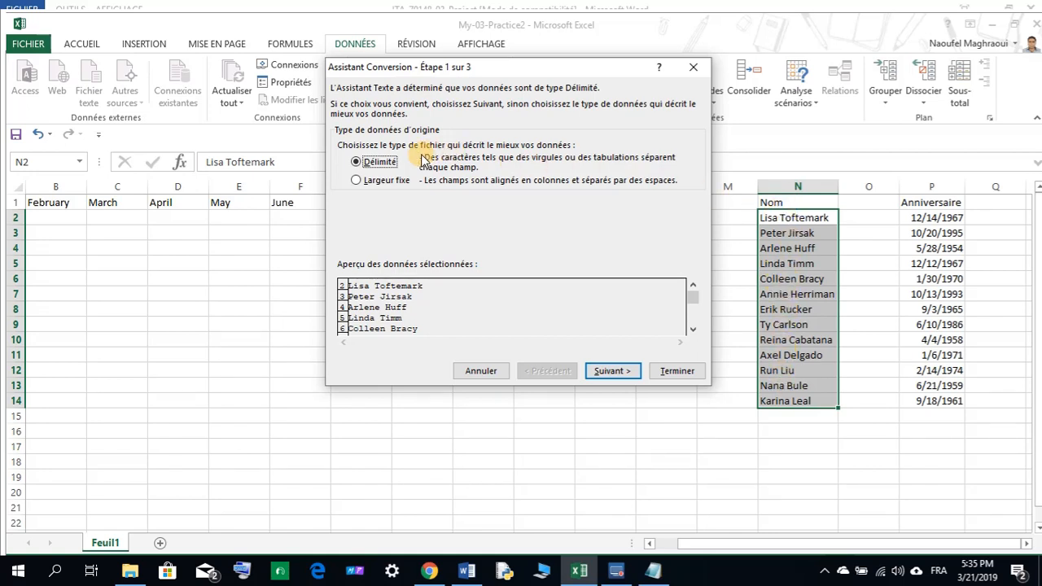
click(610, 371)
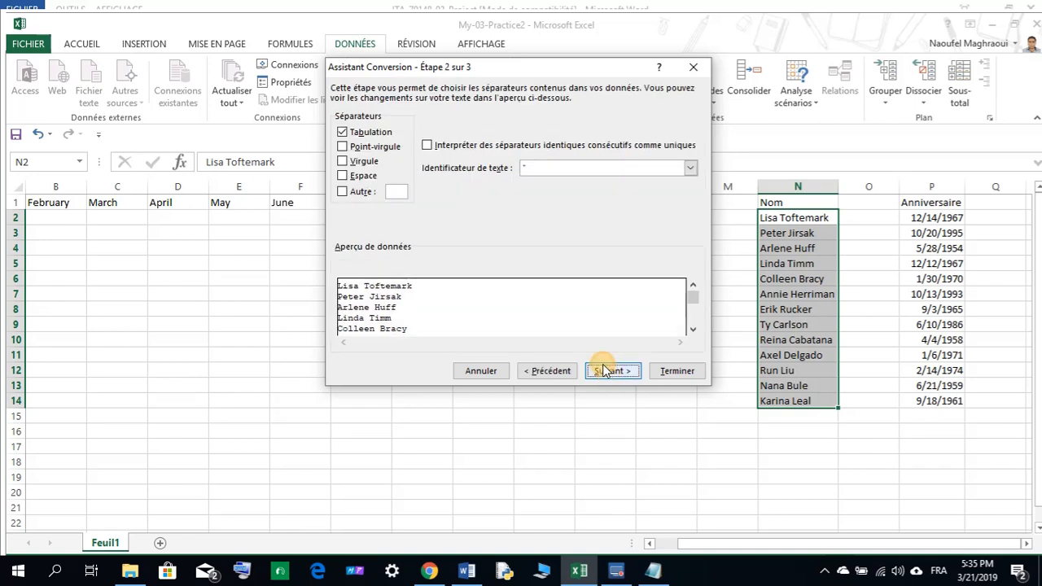
click(343, 132)
click(343, 176)
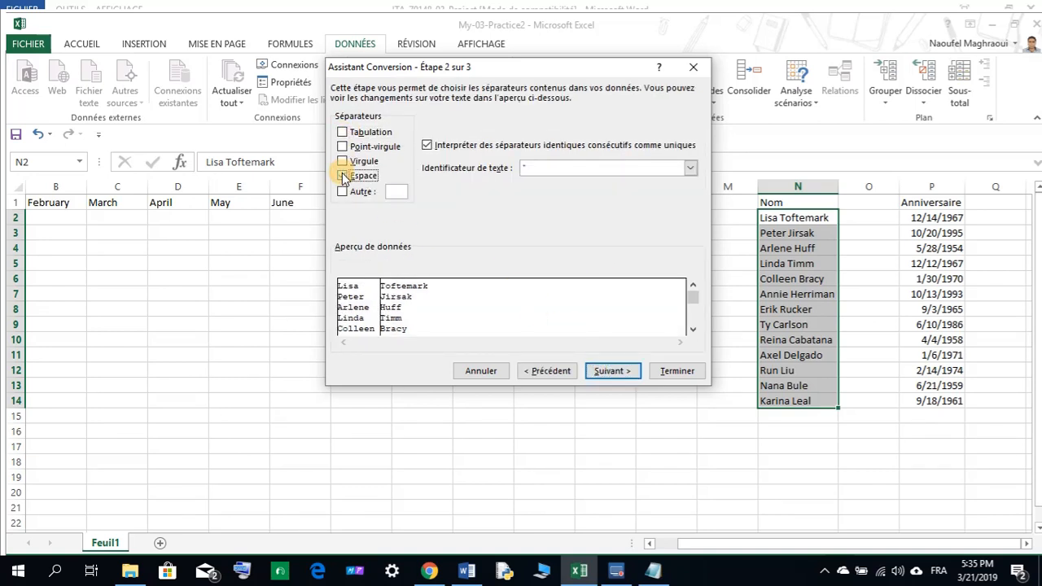
click(612, 371)
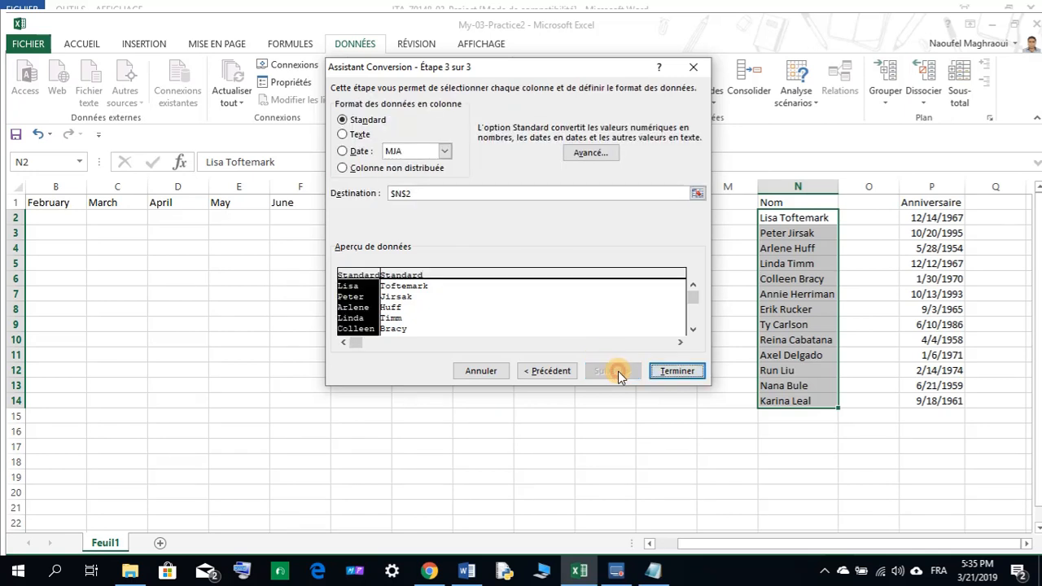
click(665, 376)
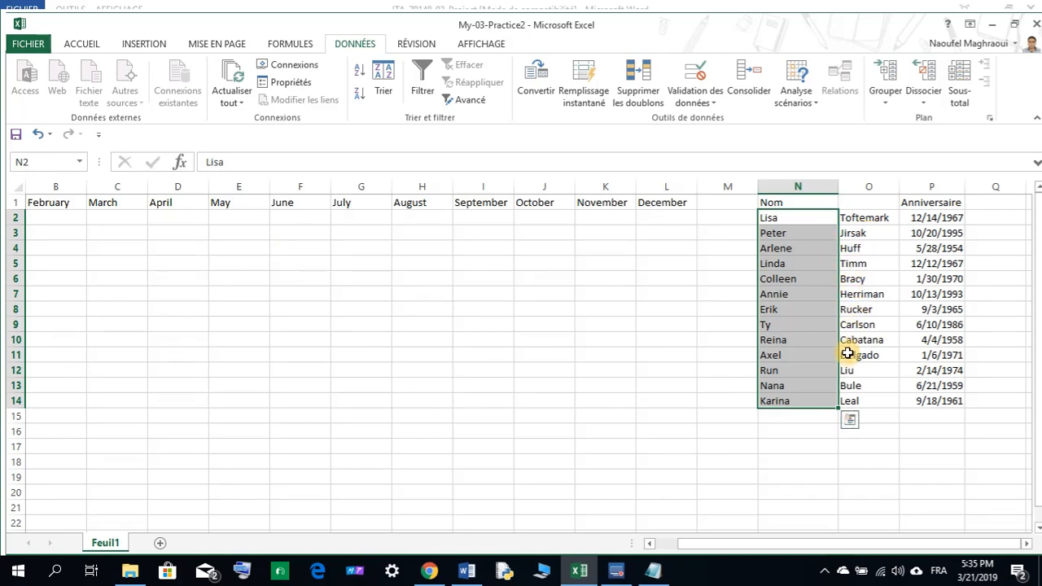
click(869, 219)
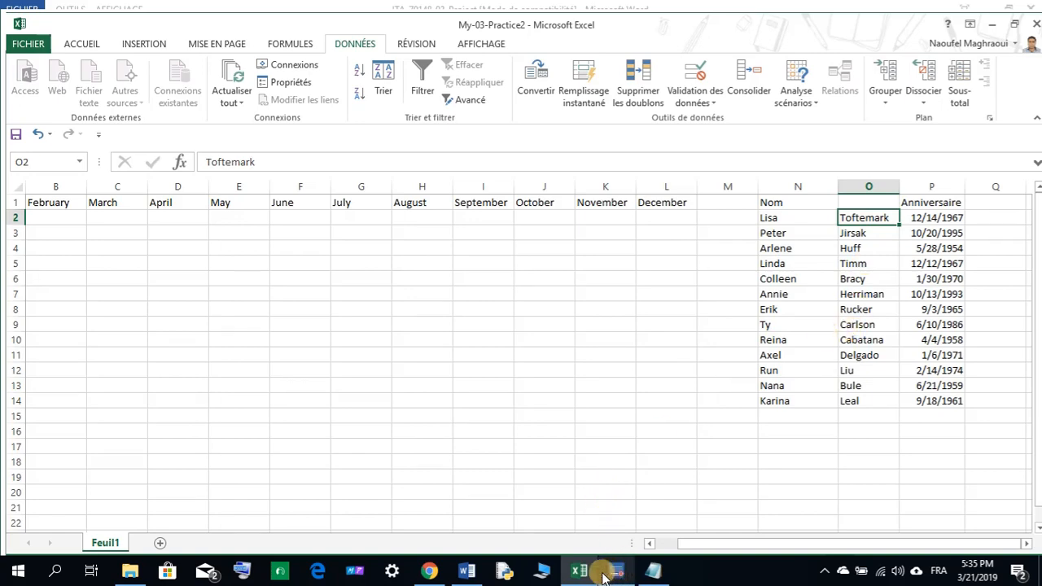
Step: Consult instruction 13 in the Word document, and cut the first name from N2 and paste it under December in L2 in Excel
click(465, 572)
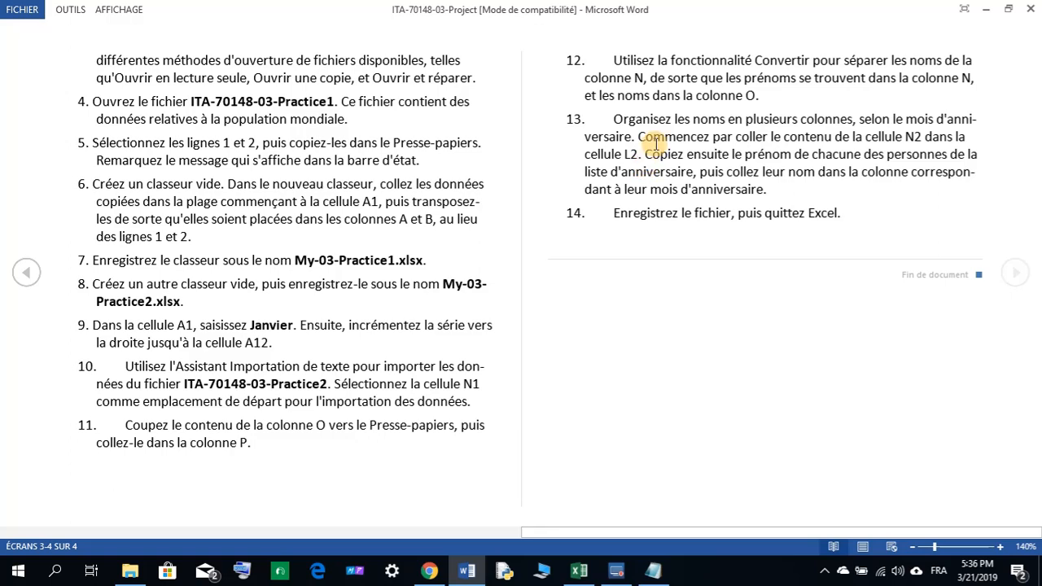
click(578, 571)
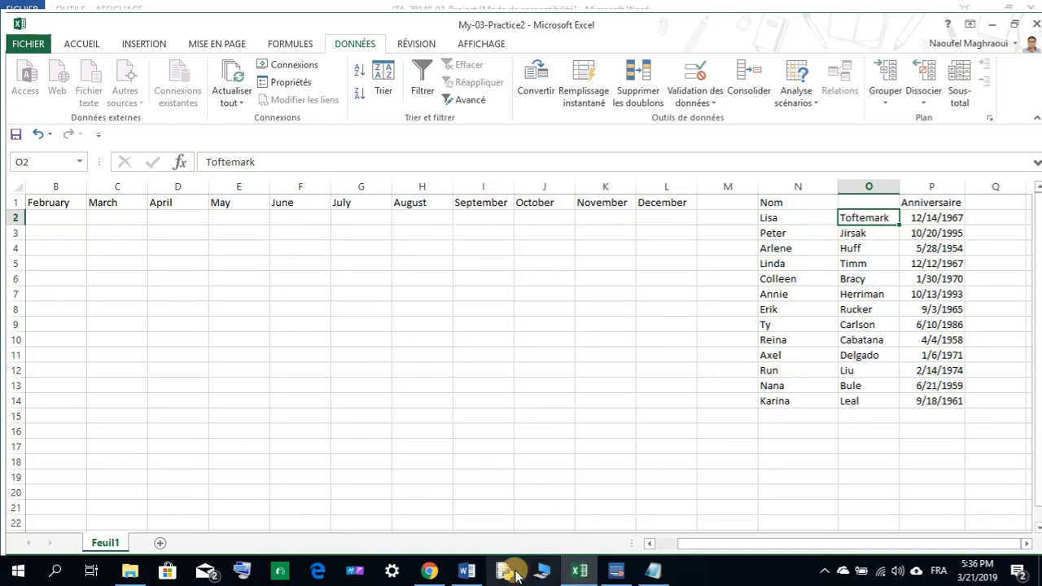
click(467, 571)
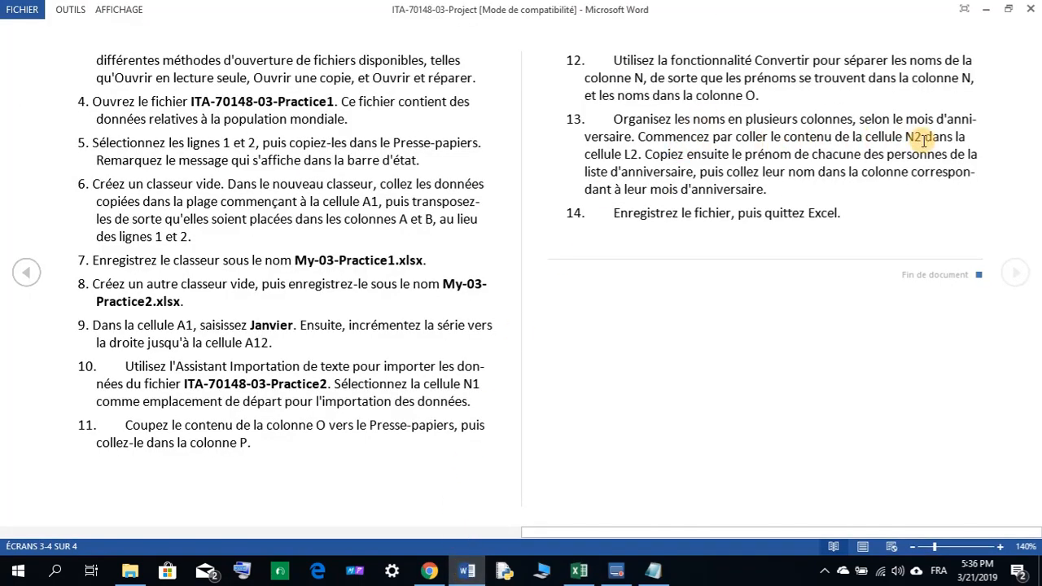
click(579, 573)
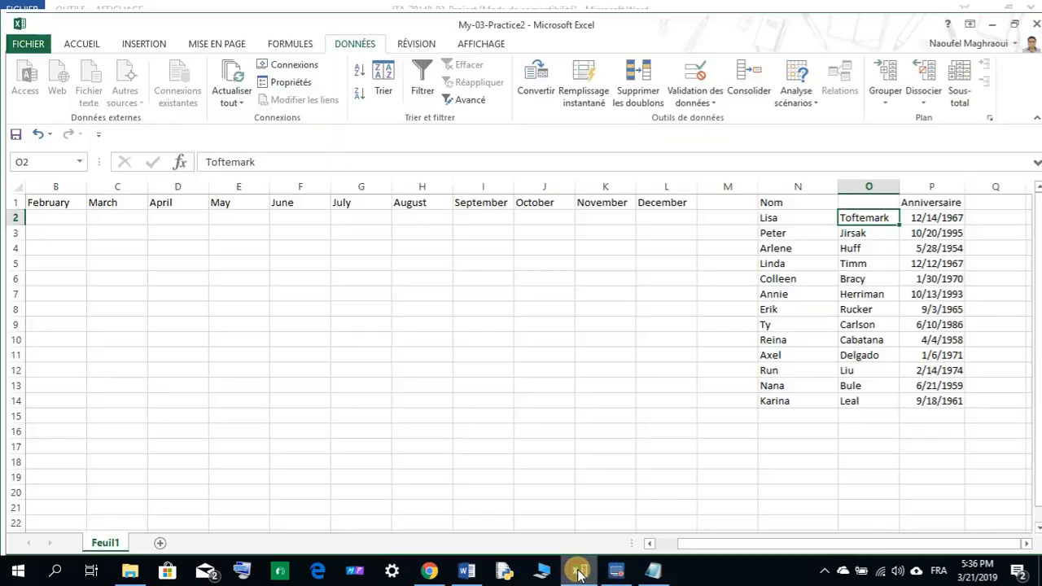
click(794, 219)
click(469, 572)
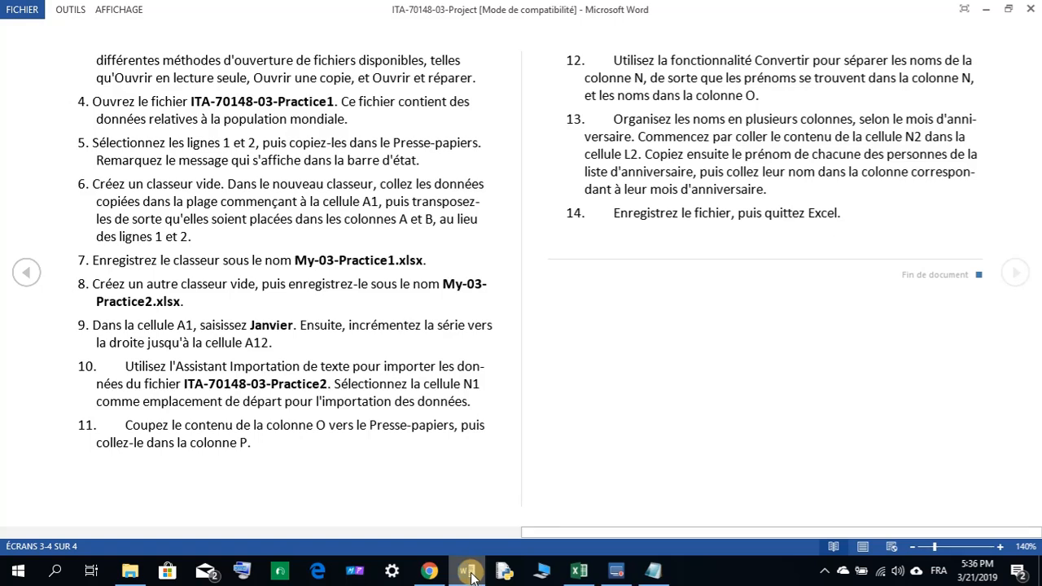
click(470, 572)
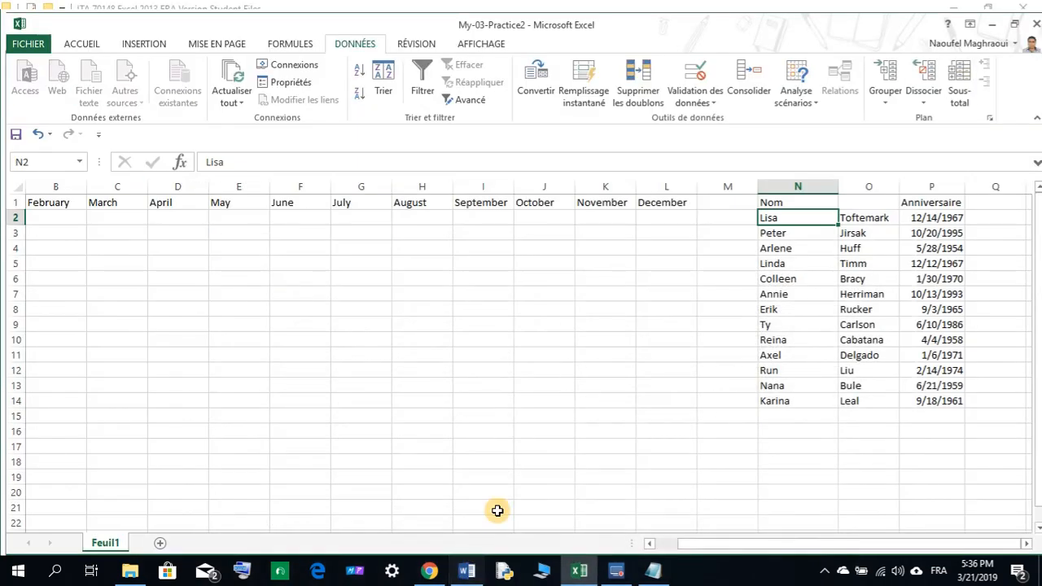
right_click(792, 220)
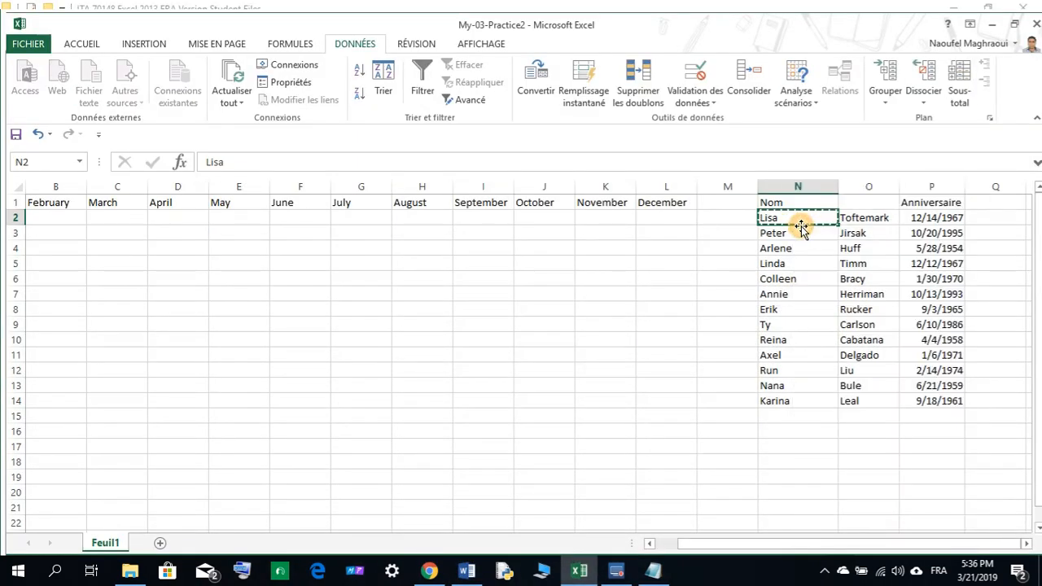
click(804, 228)
right_click(661, 216)
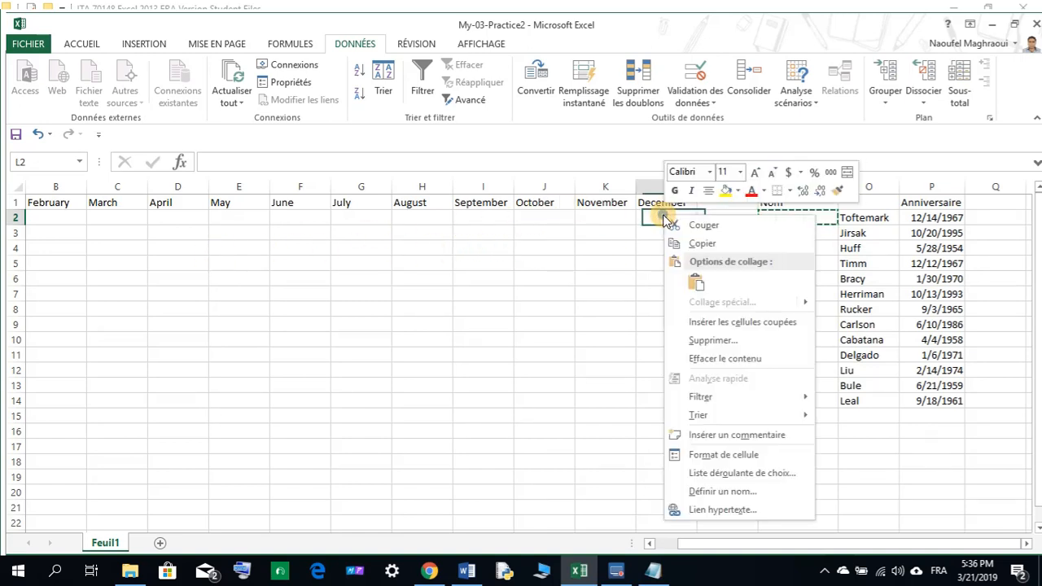
click(696, 282)
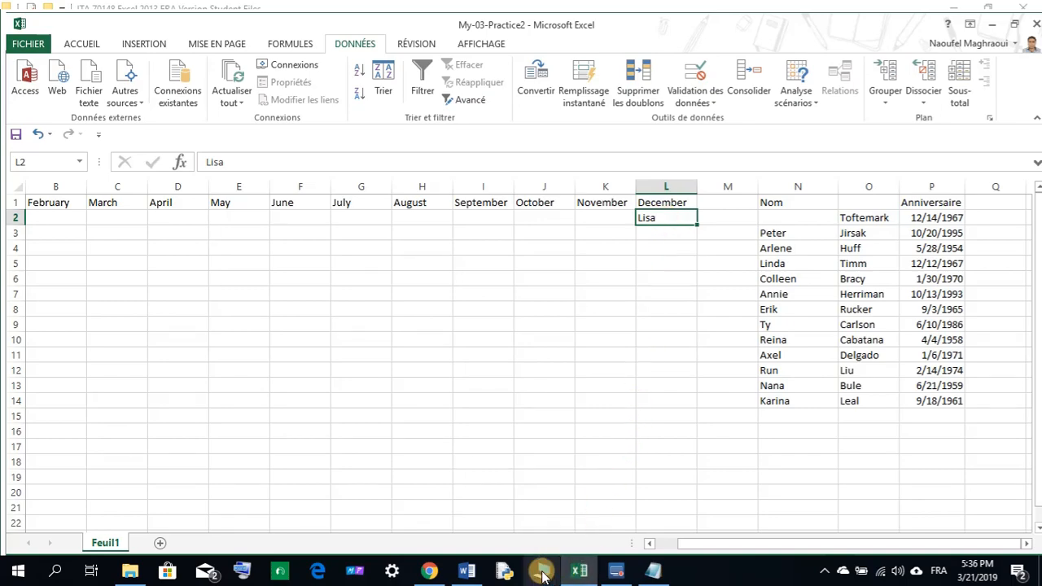
Step: Reread the copying instruction in Word, and copy the first name from L2 back into N2 in the Excel sheet
click(470, 568)
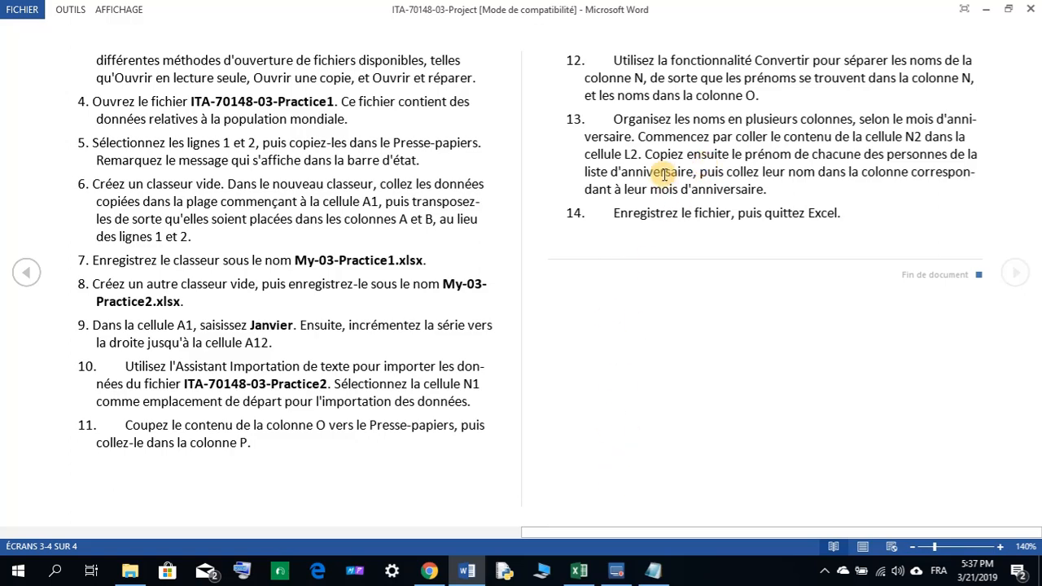
drag(645, 154, 666, 155)
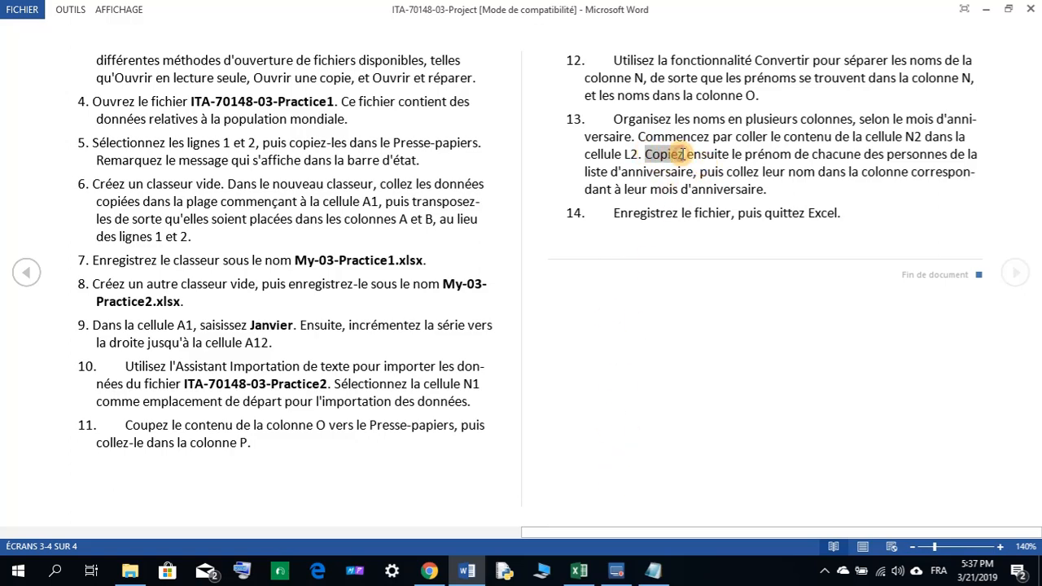
click(578, 568)
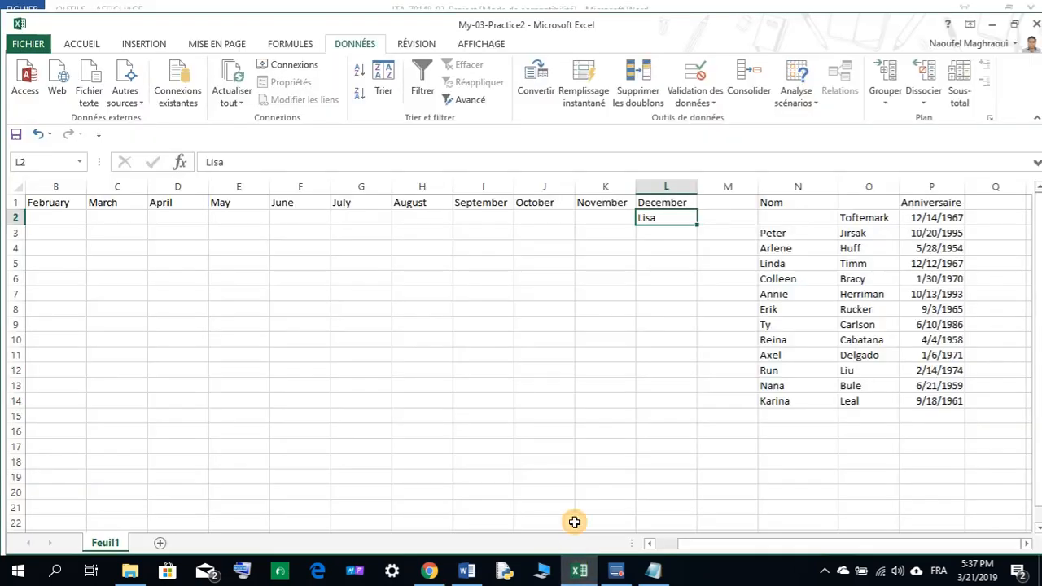
right_click(668, 233)
click(692, 242)
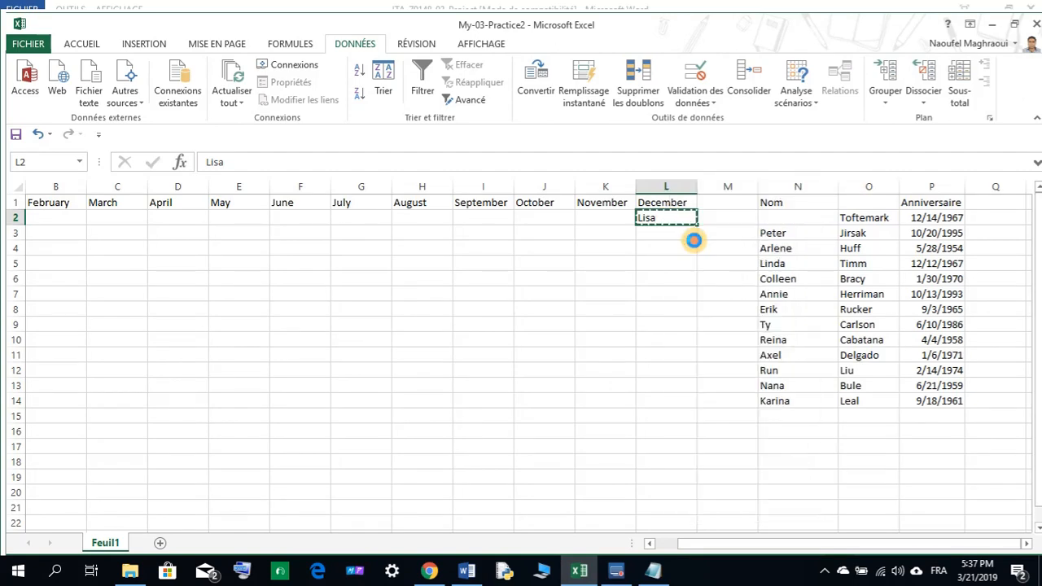
right_click(773, 221)
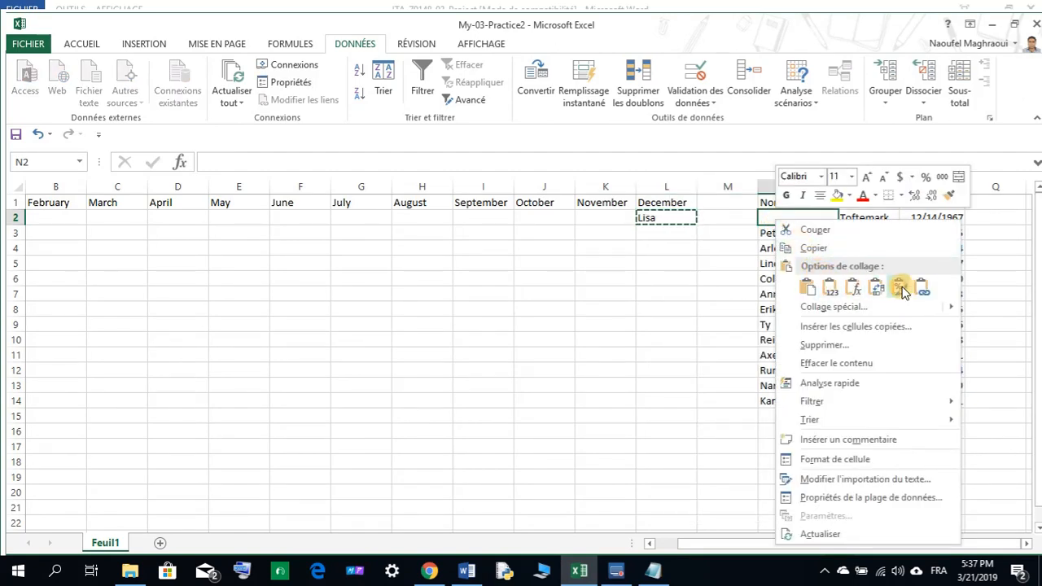
click(807, 288)
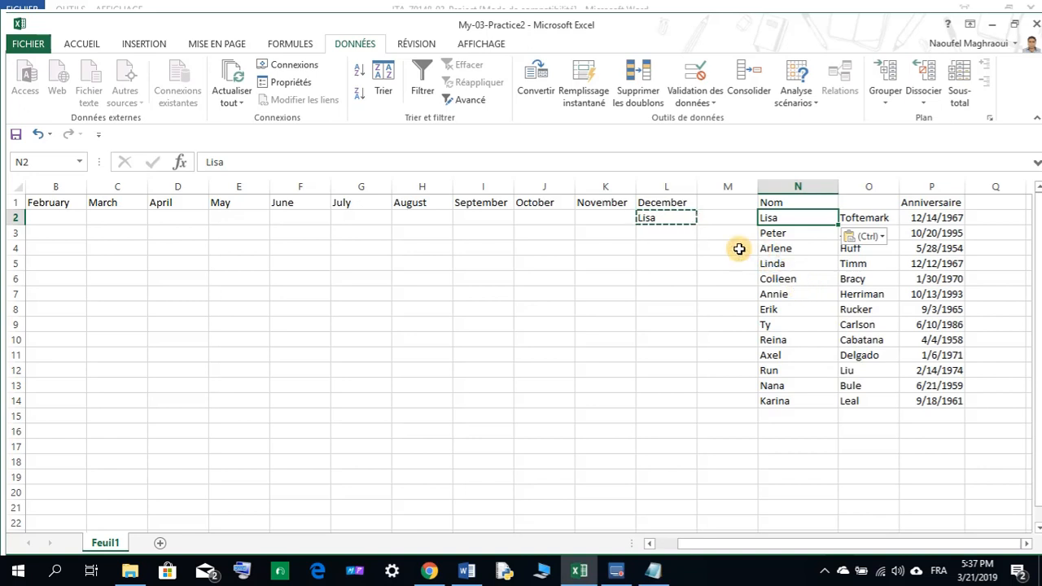
click(710, 259)
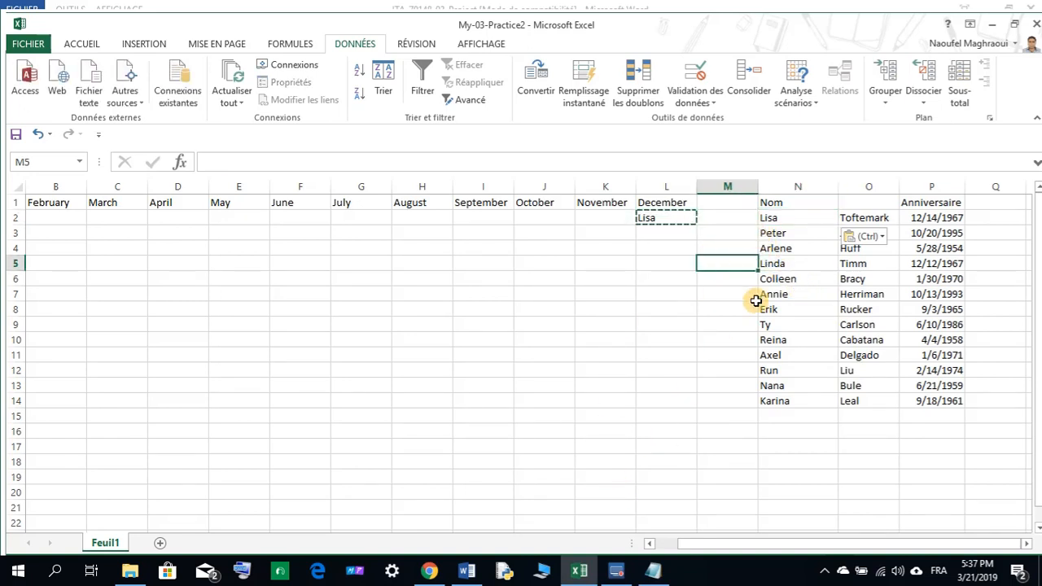
Step: Copy the first name from N3 and paste it under October in cell J2
click(783, 233)
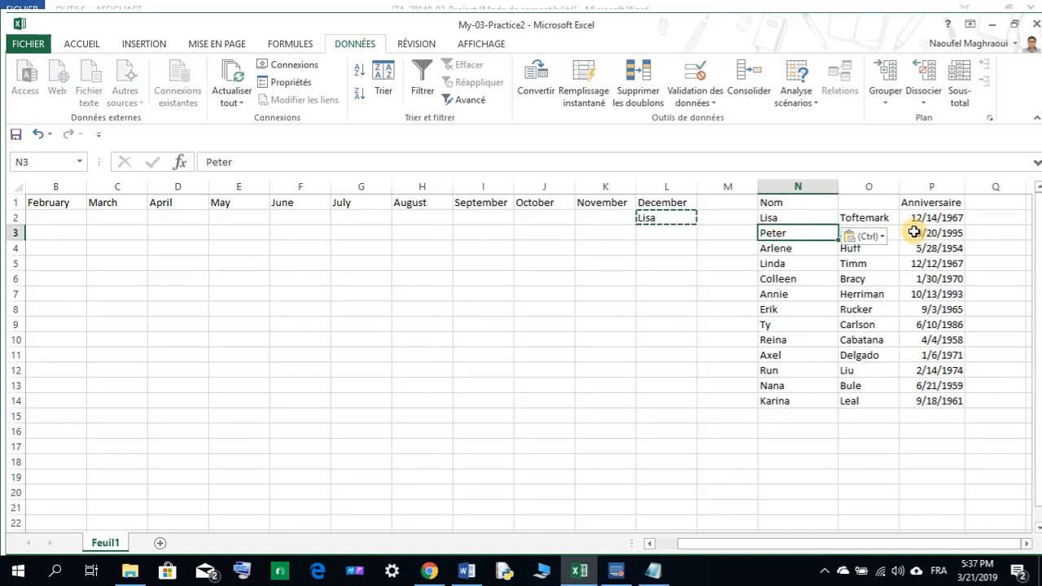
right_click(804, 235)
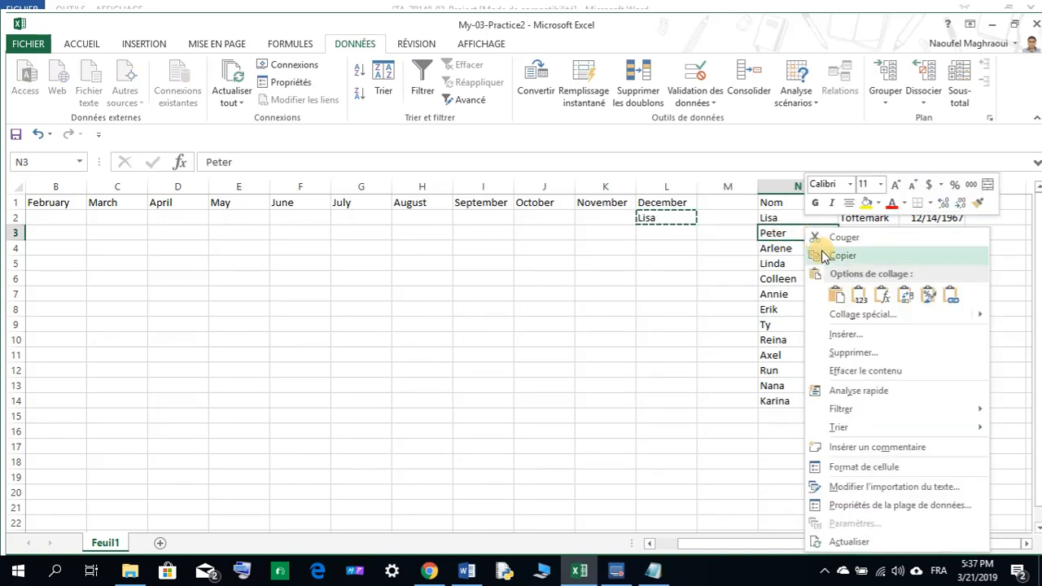
click(827, 256)
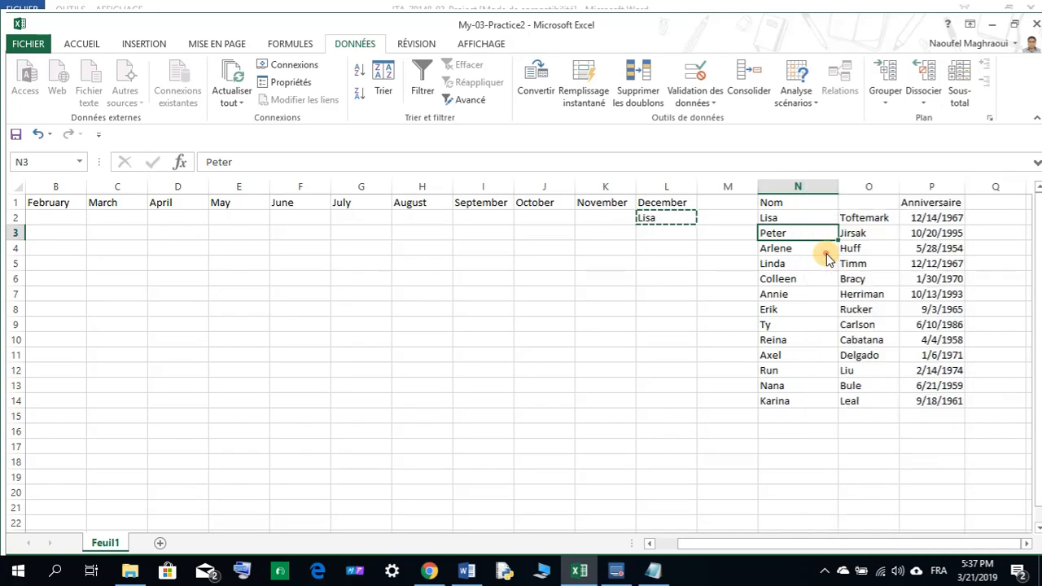
right_click(542, 219)
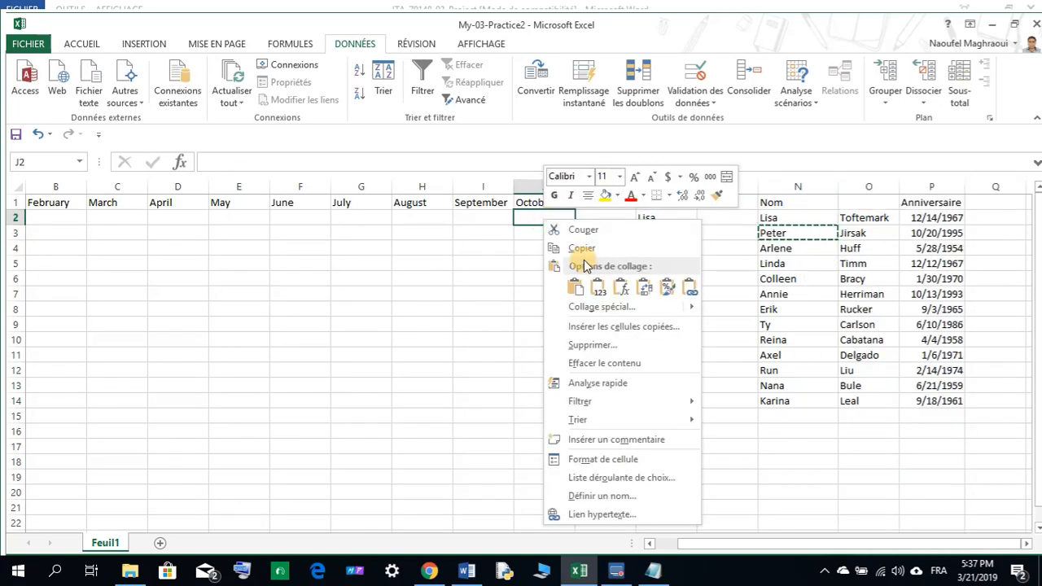
click(576, 283)
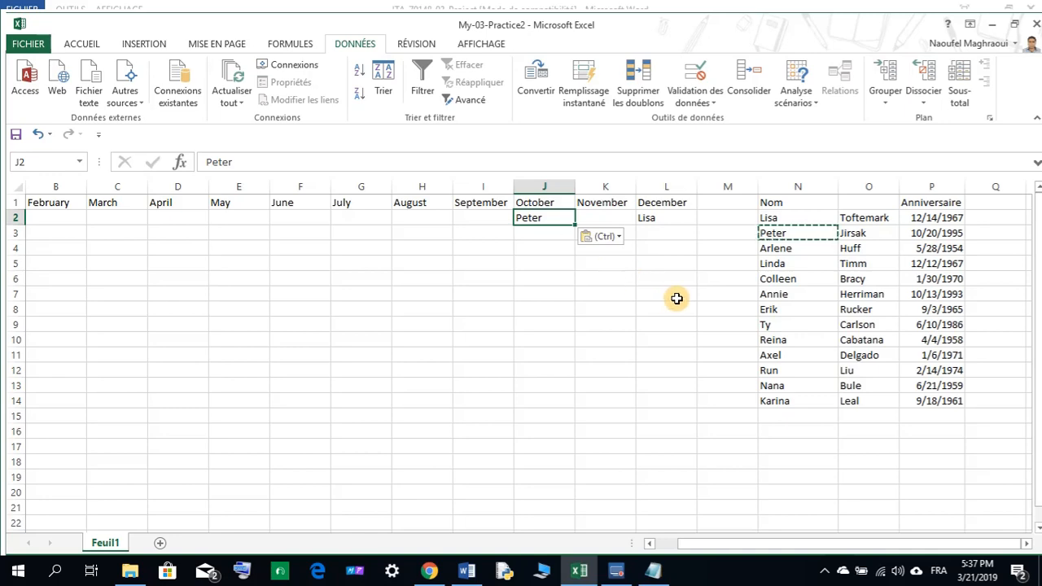
Step: Consult instructions 13 and 14 in the Word project document, and save the My-03-Practice2 workbook in Excel
click(468, 573)
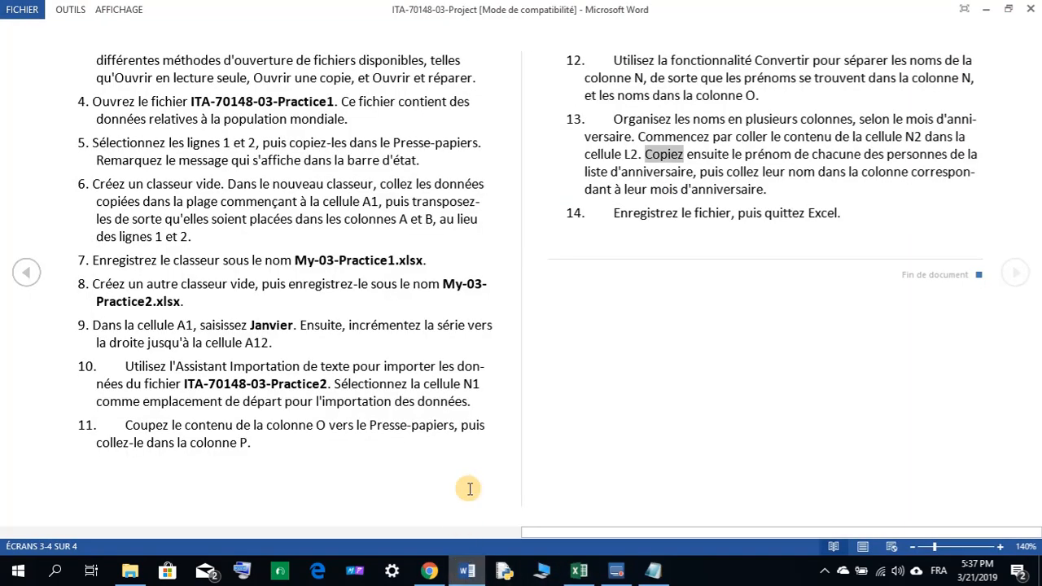
click(467, 572)
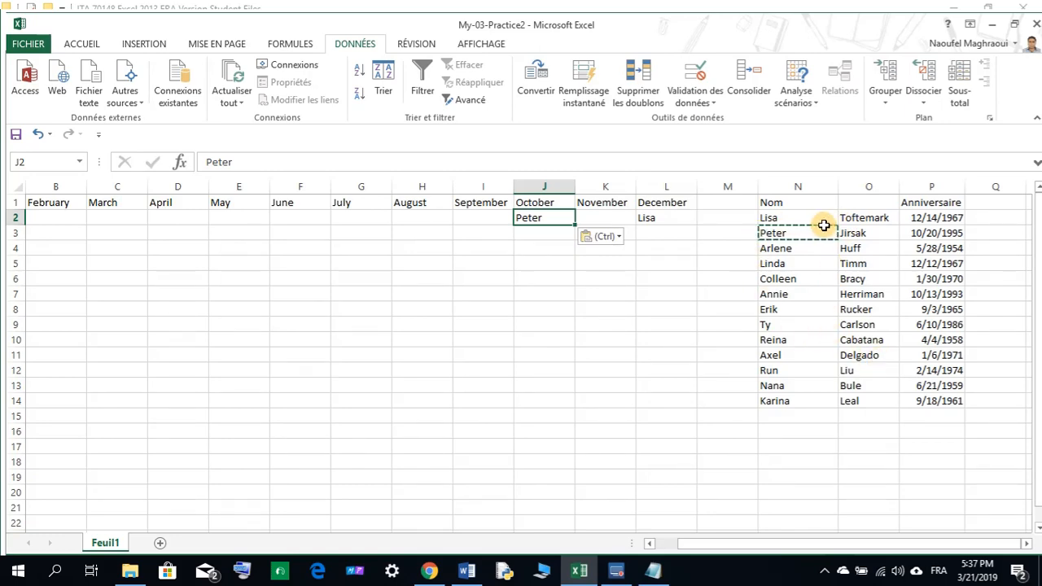
click(467, 573)
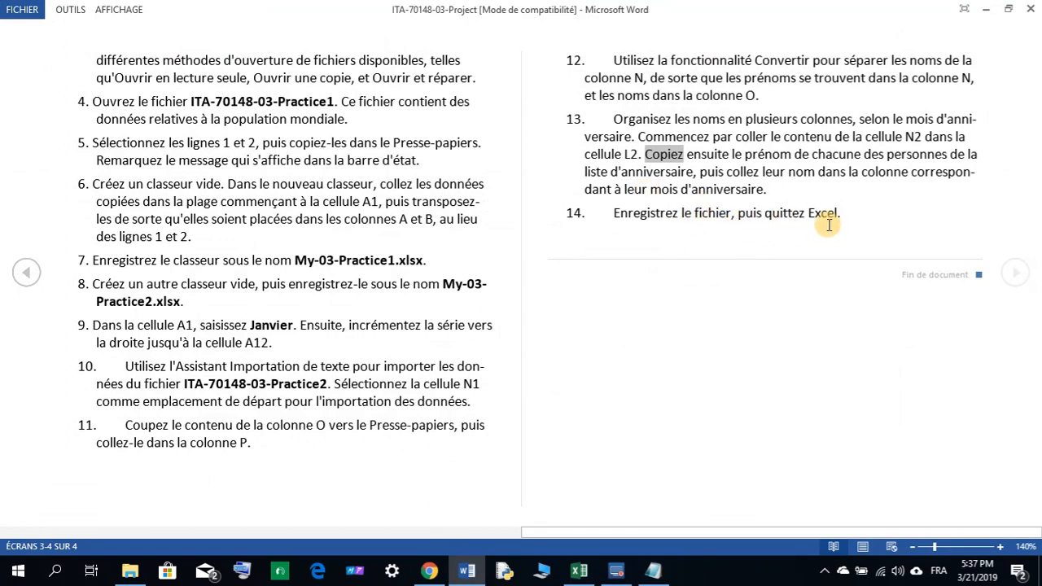
click(467, 572)
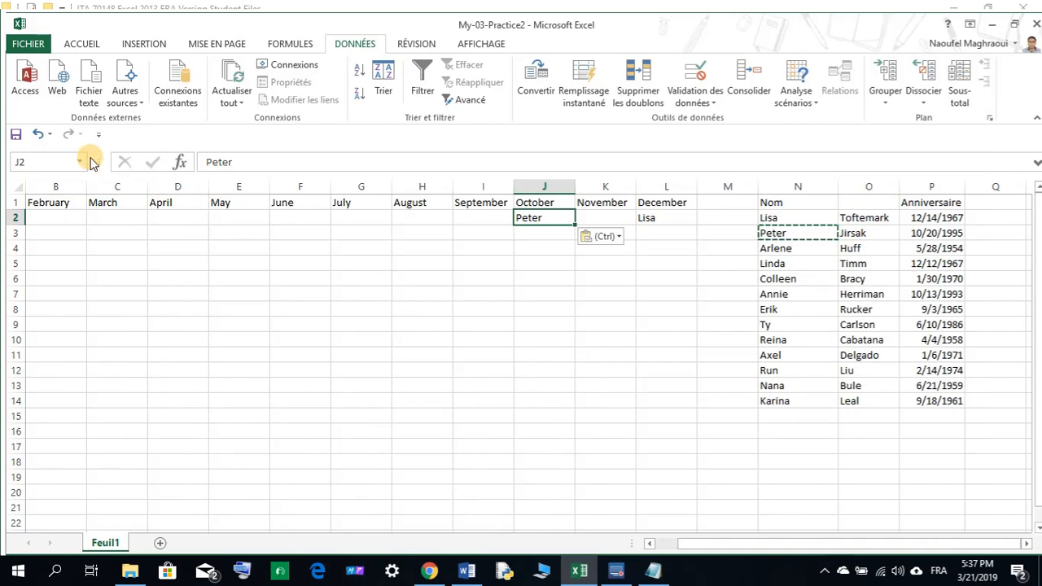
click(82, 46)
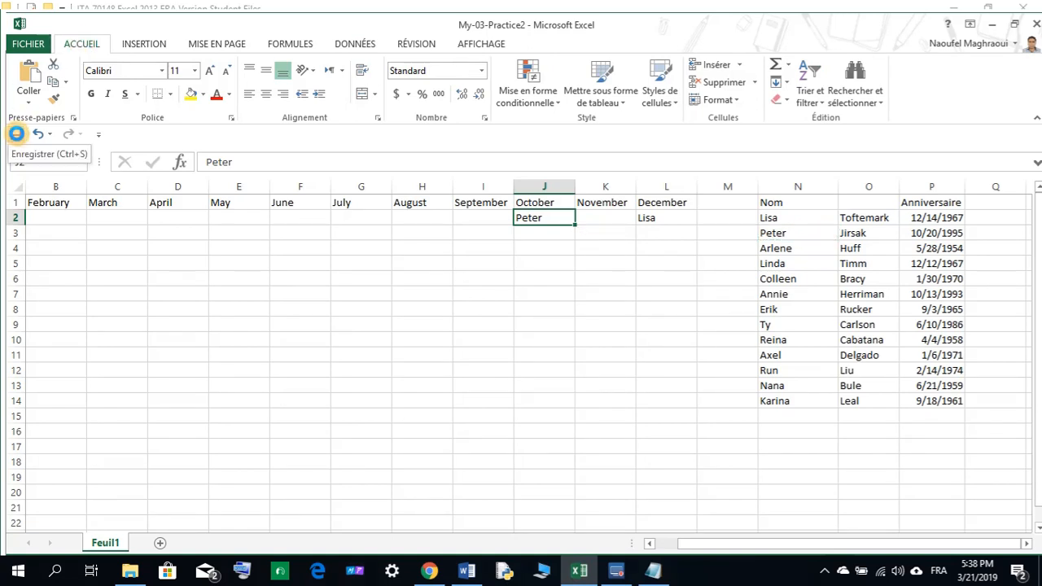
click(16, 134)
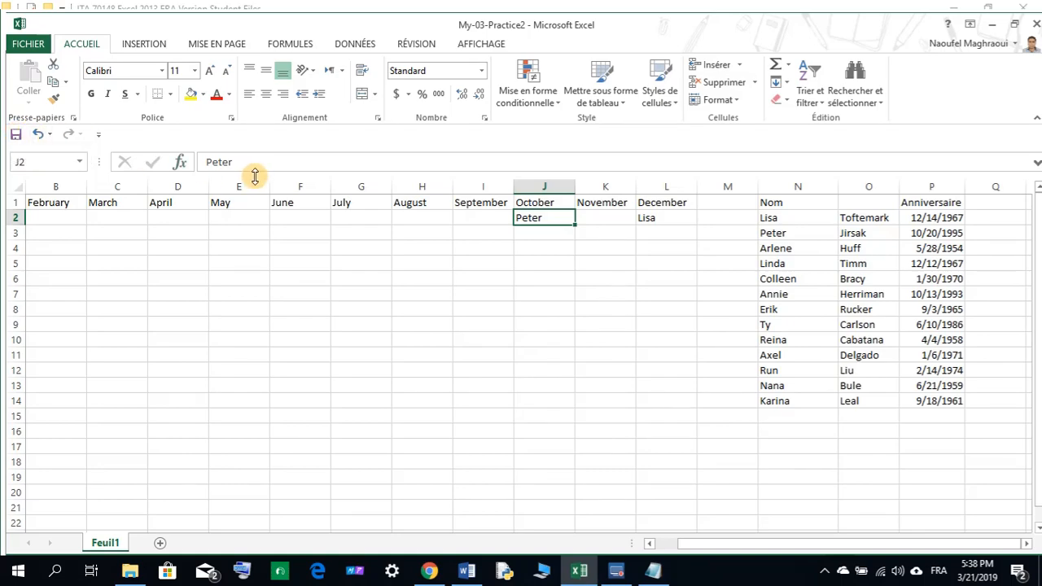
click(464, 575)
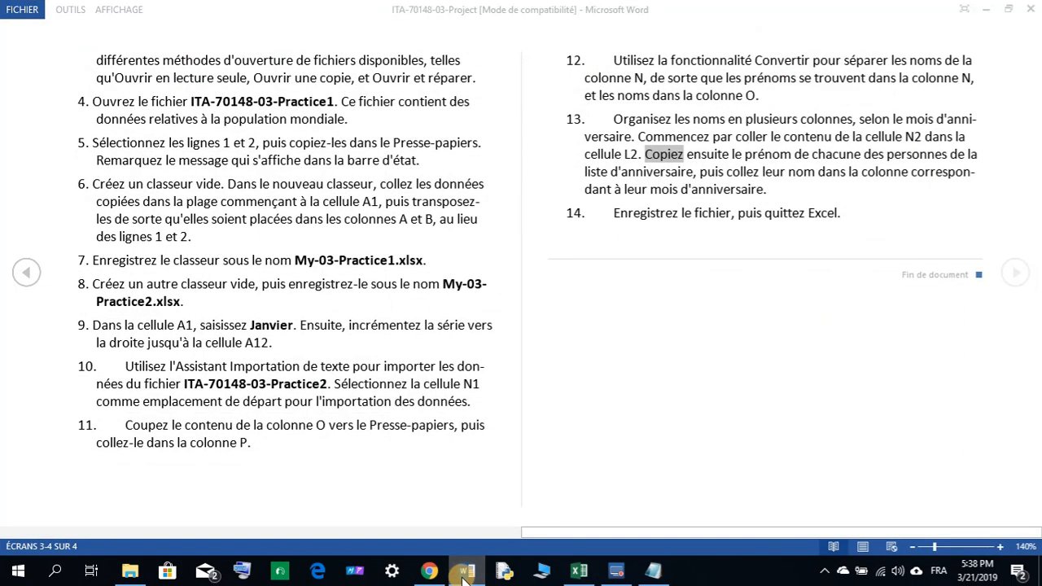
click(464, 575)
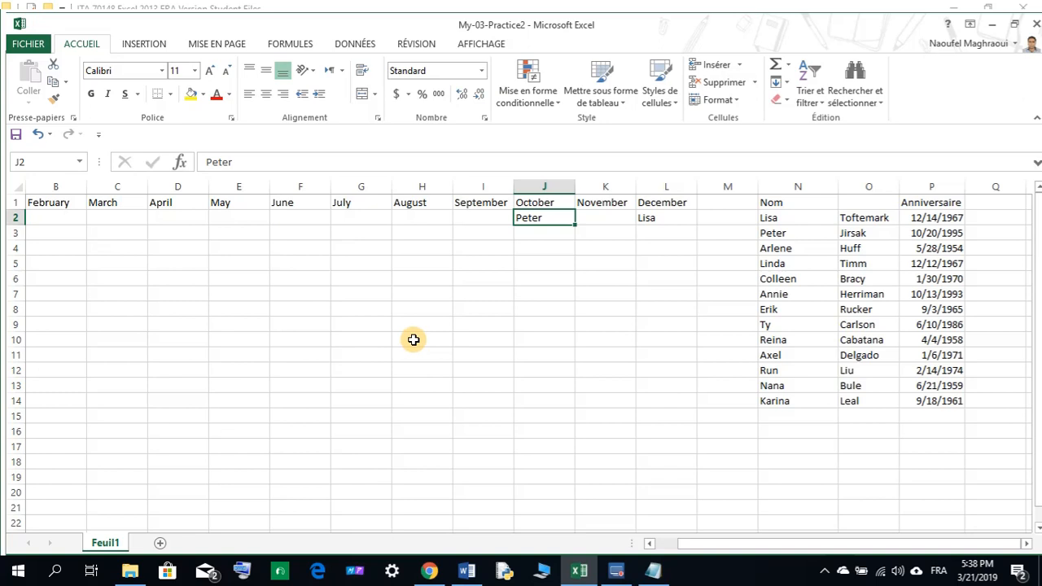